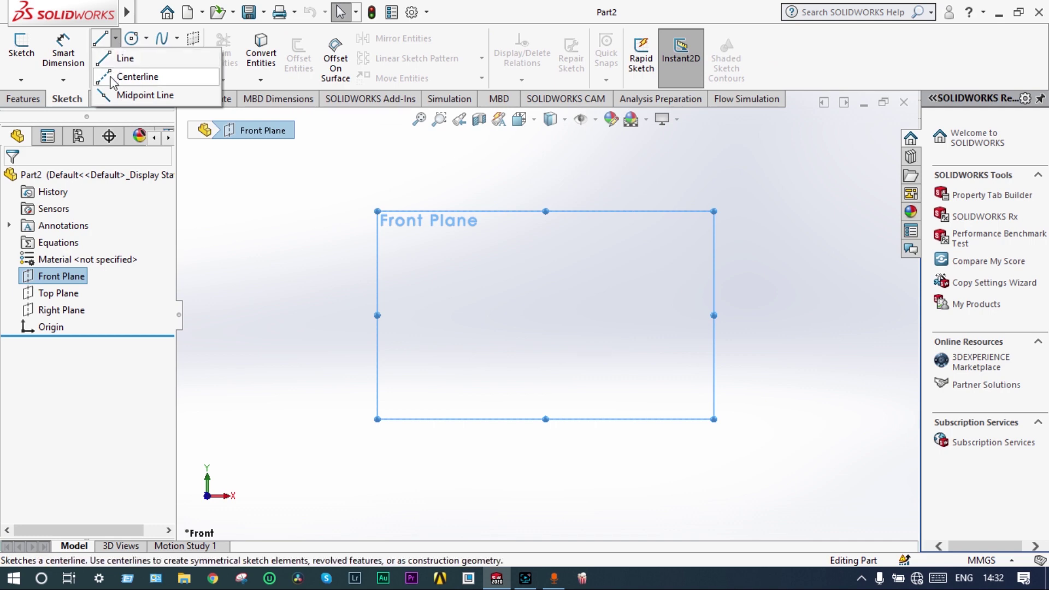
Sketch a horizontal centerline about 167 mm long through the origin on the Front Plane.
{"action": "left_click", "coordinate": [136, 76]}
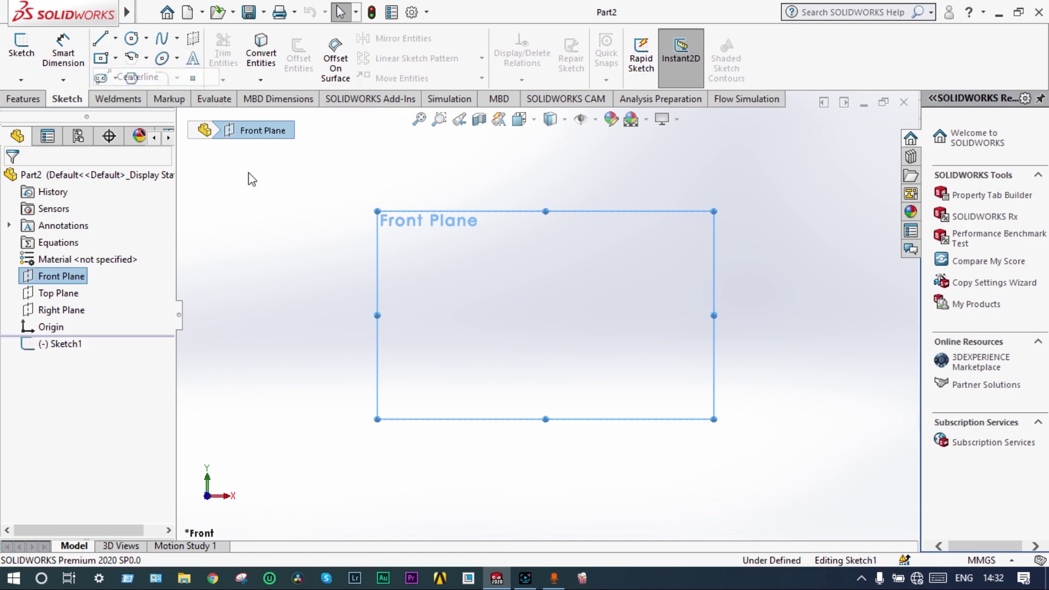
{"action": "left_click", "coordinate": [414, 315]}
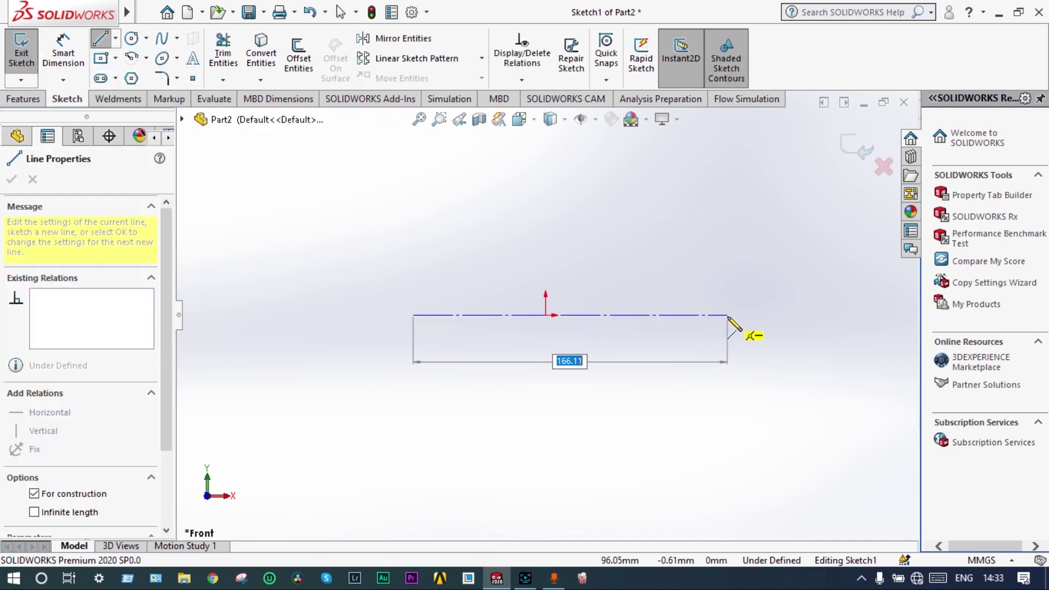
{"action": "key", "text": "Escape"}
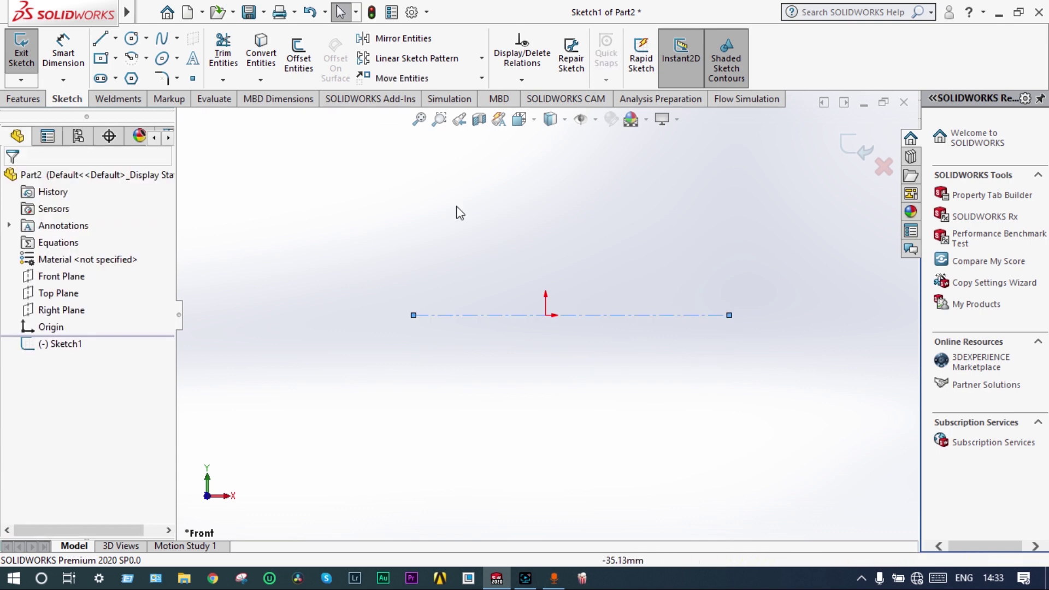
Dimension the centerline's length and set it to 300 mm.
{"action": "left_click", "coordinate": [82, 59]}
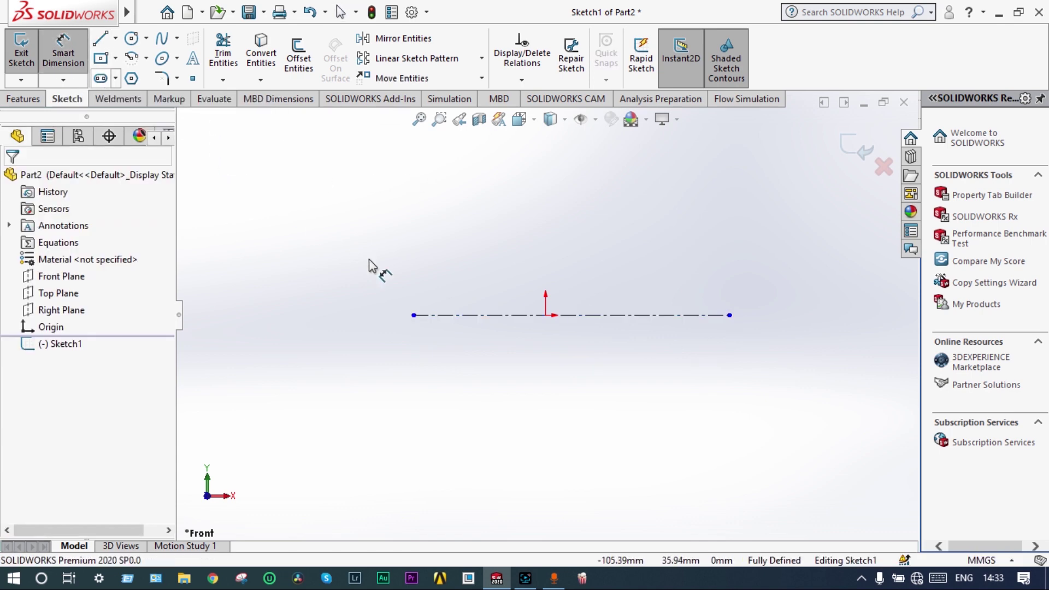
{"action": "left_click", "coordinate": [443, 318]}
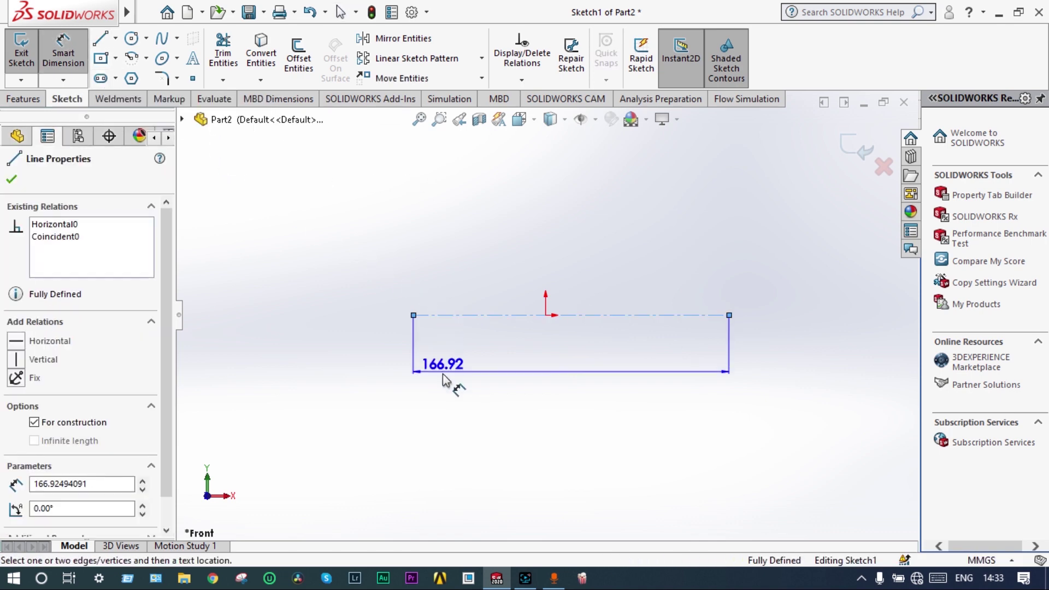
{"action": "left_click", "coordinate": [444, 391]}
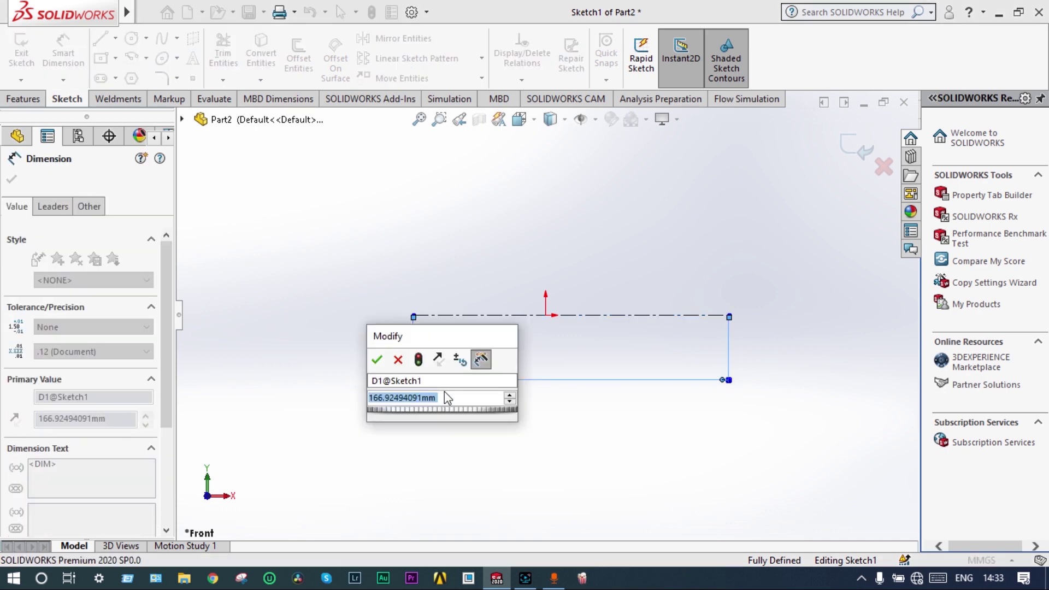
{"action": "type", "text": "3"}
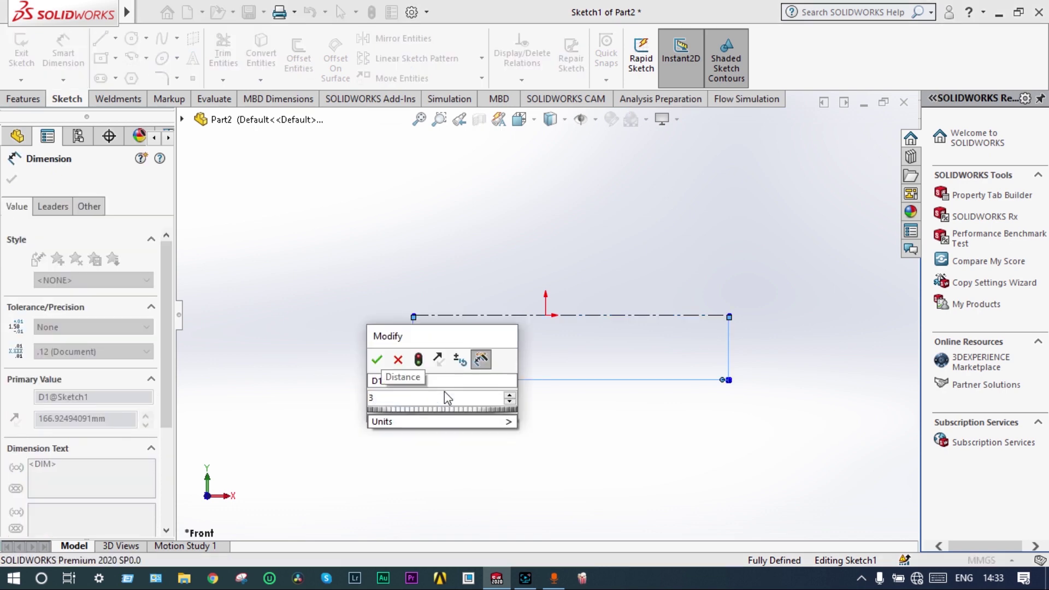
{"action": "type", "text": "00"}
{"action": "key", "text": "Return"}
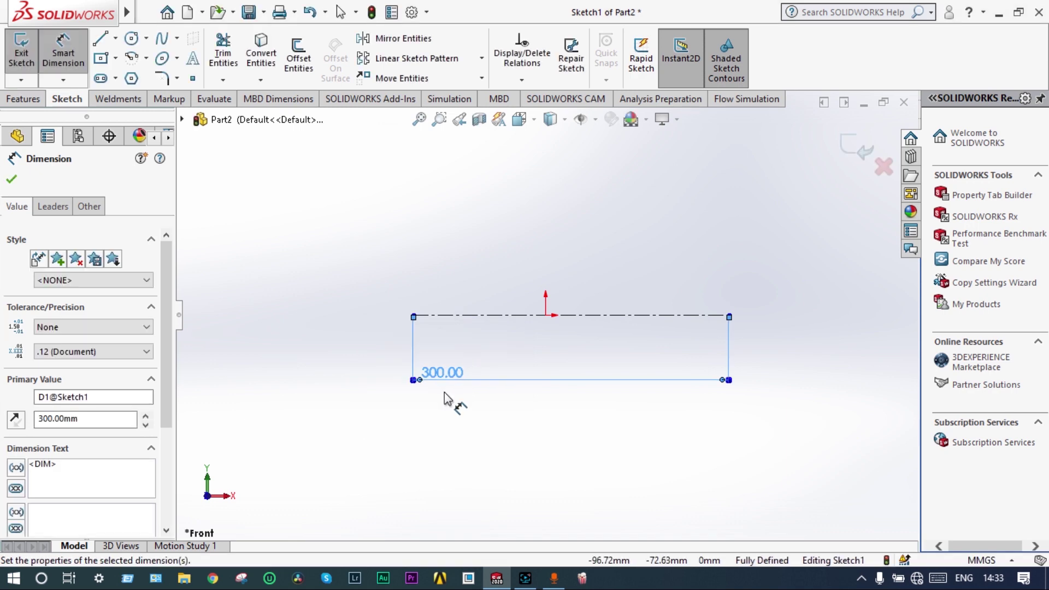
Sketch a line above the centerline, sloping down from about 159 mm above its left end to a point above its right end.
{"action": "left_click", "coordinate": [99, 43]}
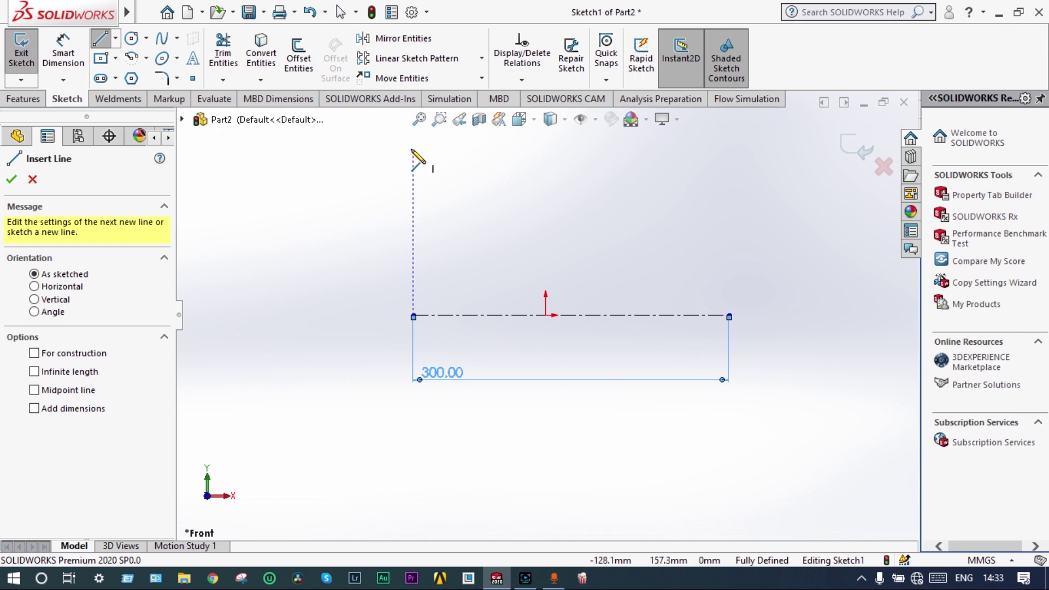
{"action": "mouse_move", "coordinate": [413, 148]}
{"action": "left_mouse_down"}
{"action": "mouse_move", "coordinate": [739, 267]}
{"action": "mouse_move", "coordinate": [729, 260]}
{"action": "left_mouse_up"}
{"action": "key", "text": "Escape"}
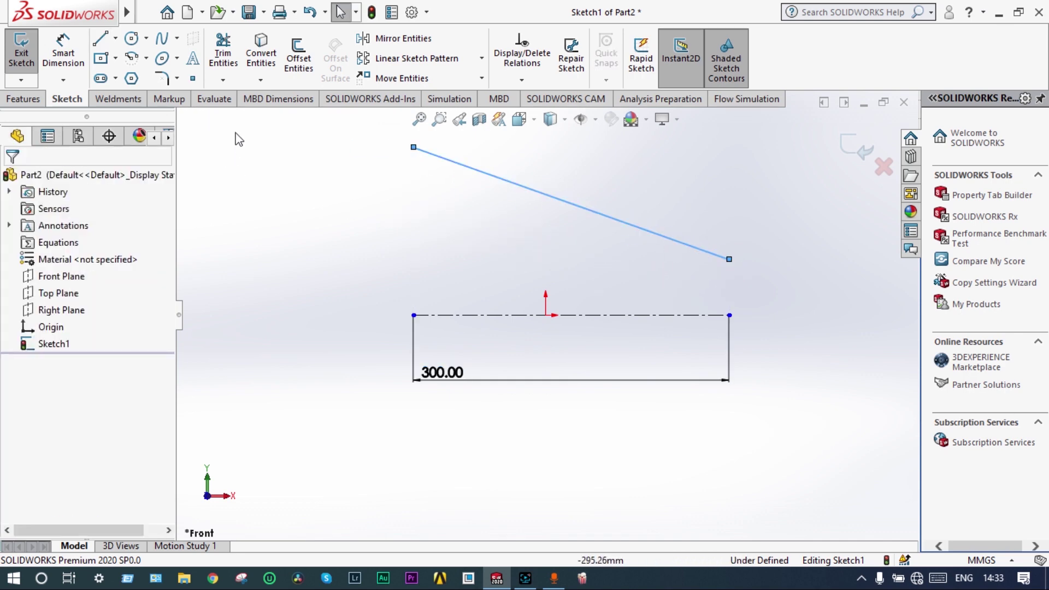
Dimension the height between the left endpoints of the sloped line and the centerline as 250 mm.
{"action": "left_click", "coordinate": [63, 48]}
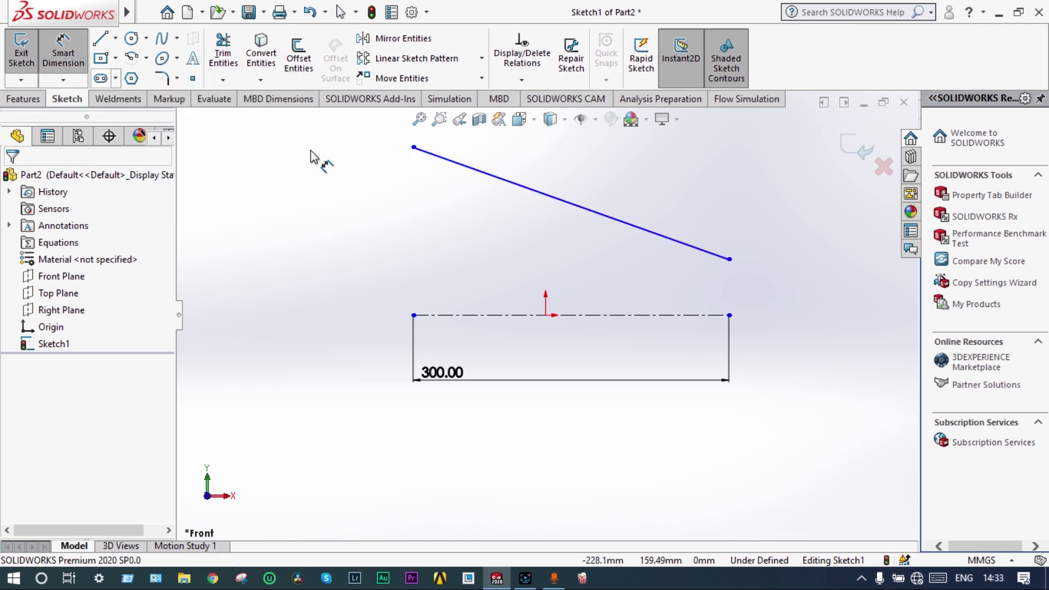
{"action": "left_click", "coordinate": [414, 148]}
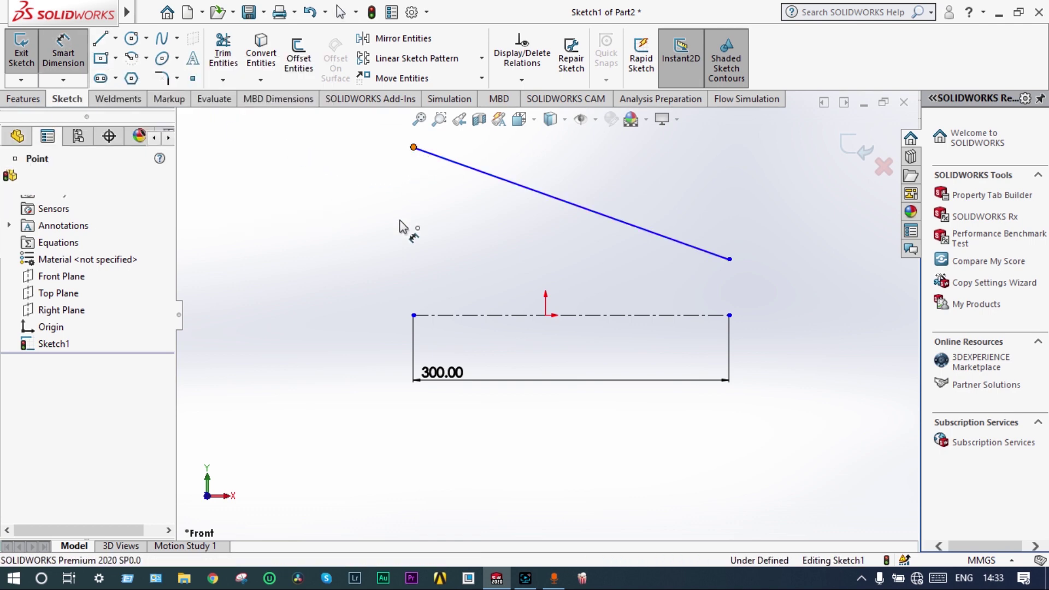
{"action": "left_click", "coordinate": [414, 317]}
{"action": "left_click", "coordinate": [392, 270]}
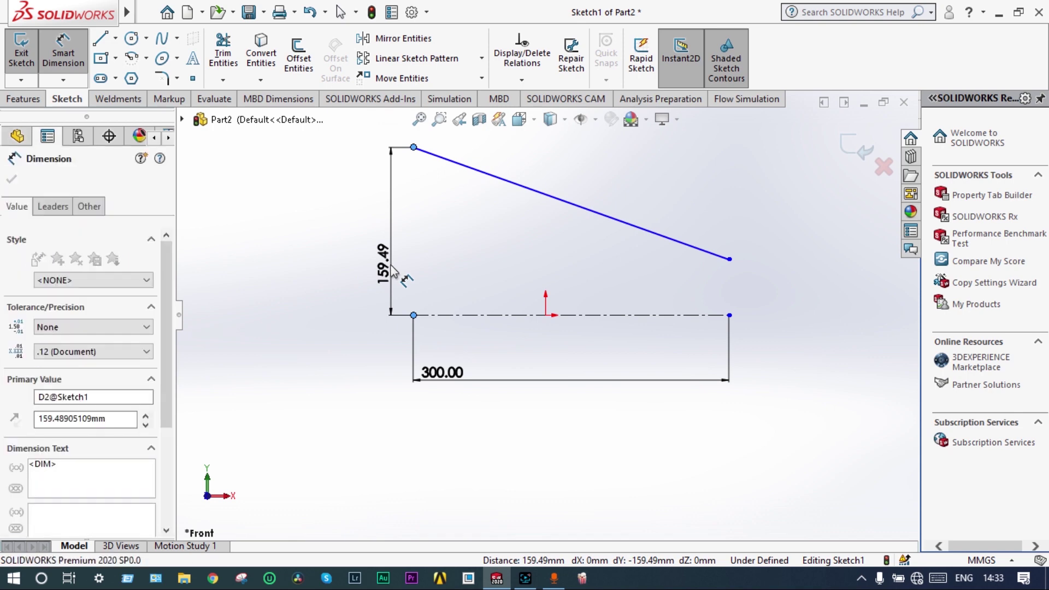
{"action": "type", "text": "250"}
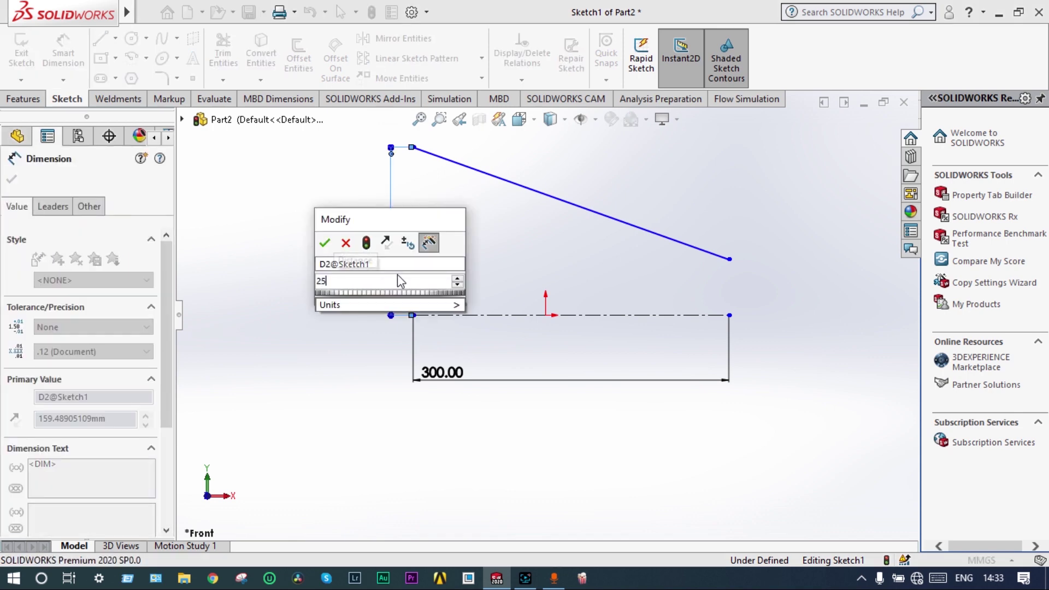
{"action": "key", "text": "Return"}
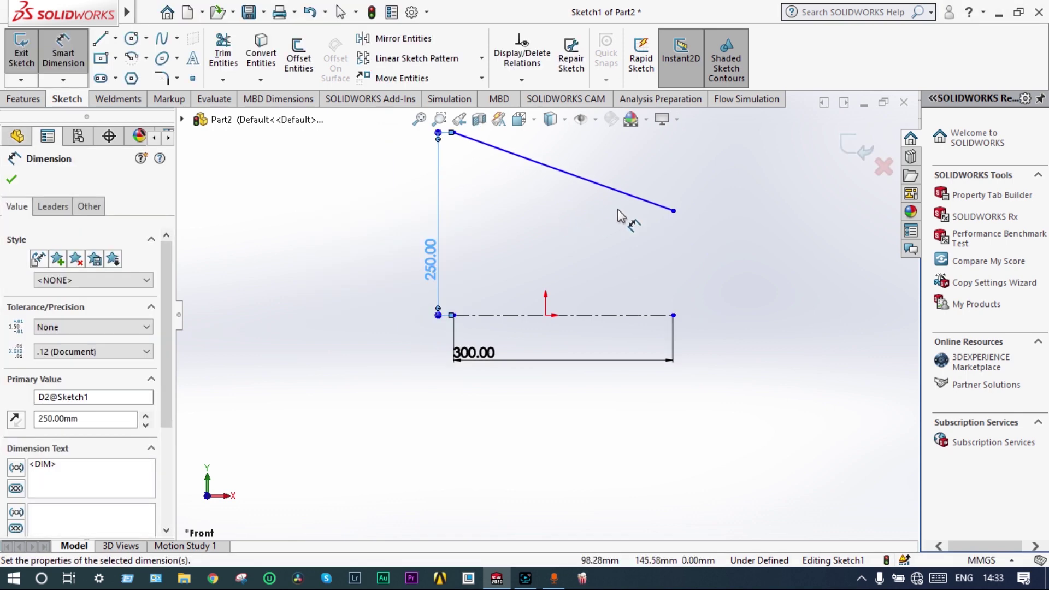
Dimension the height between the right endpoints of the sloped line and the centerline as 150 mm.
{"action": "left_click", "coordinate": [676, 213]}
{"action": "left_click", "coordinate": [675, 315]}
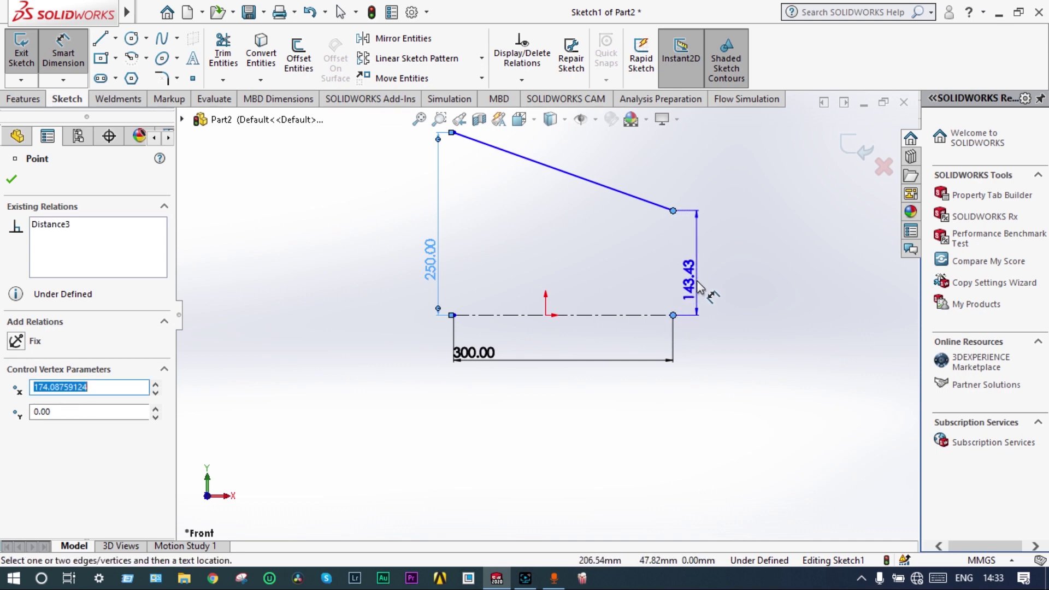
{"action": "left_click", "coordinate": [696, 280]}
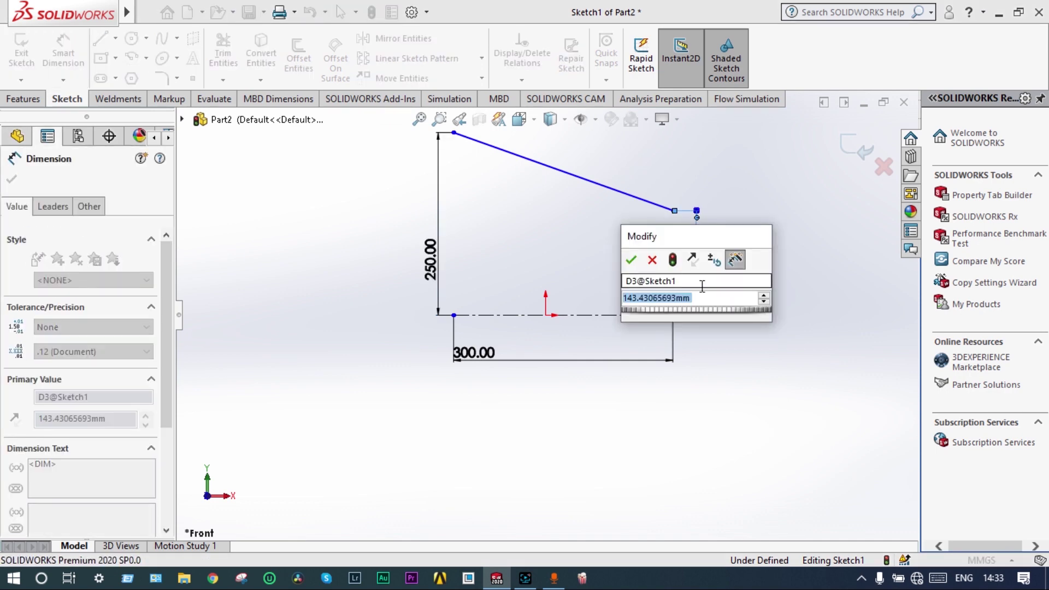
{"action": "type", "text": "150"}
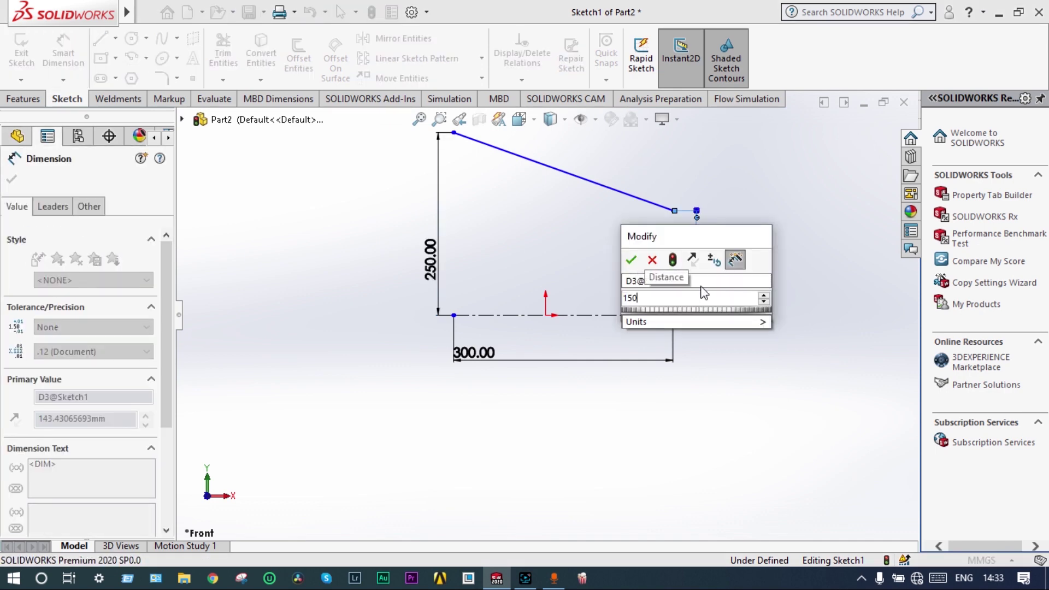
{"action": "key", "text": "Return"}
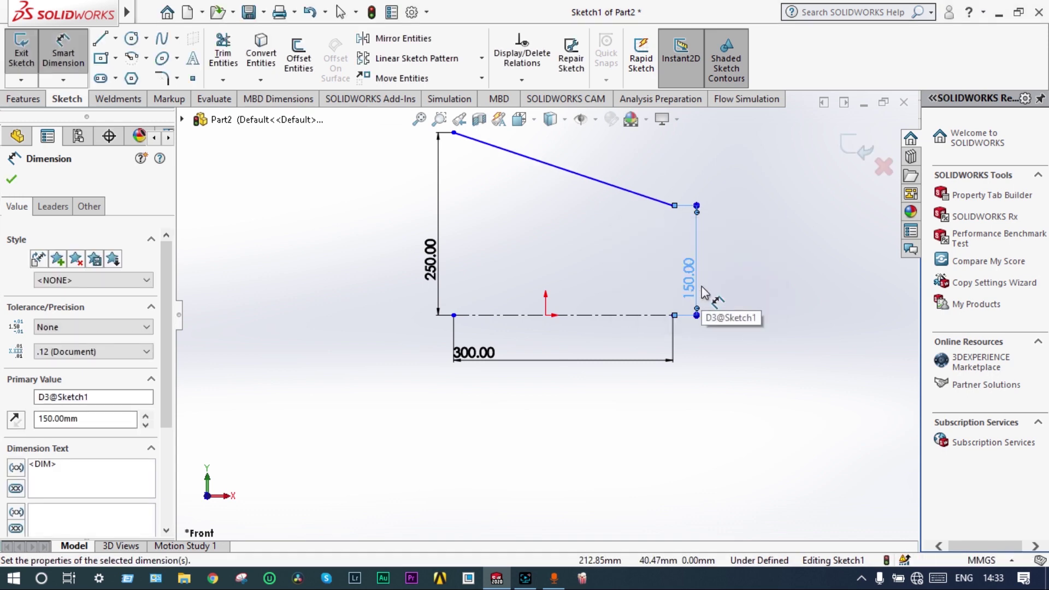
Set the centerline's length dimension to 500 mm.
{"action": "left_click", "coordinate": [479, 352]}
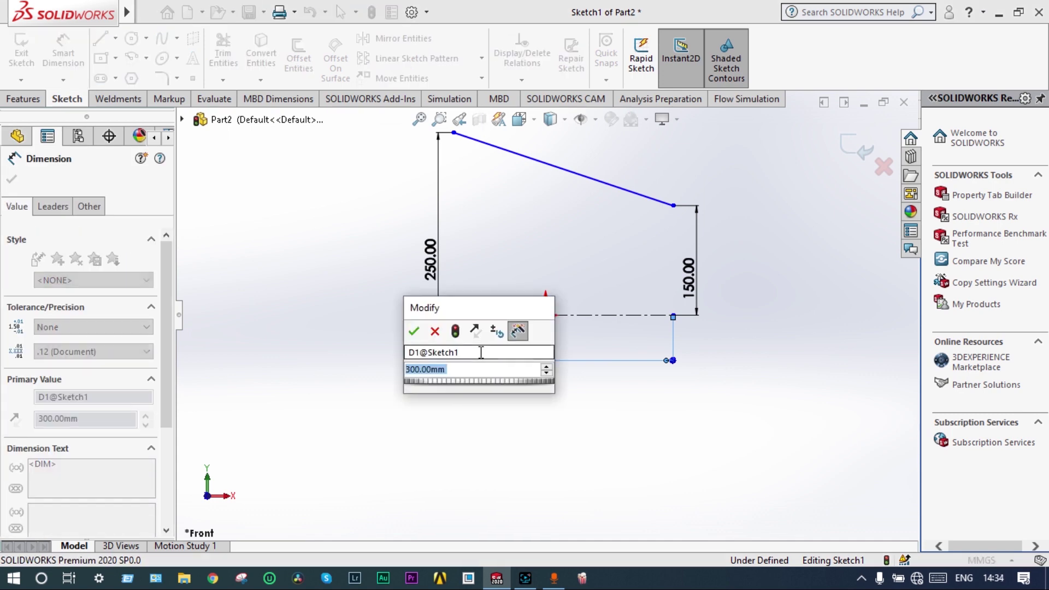
{"action": "type", "text": "500"}
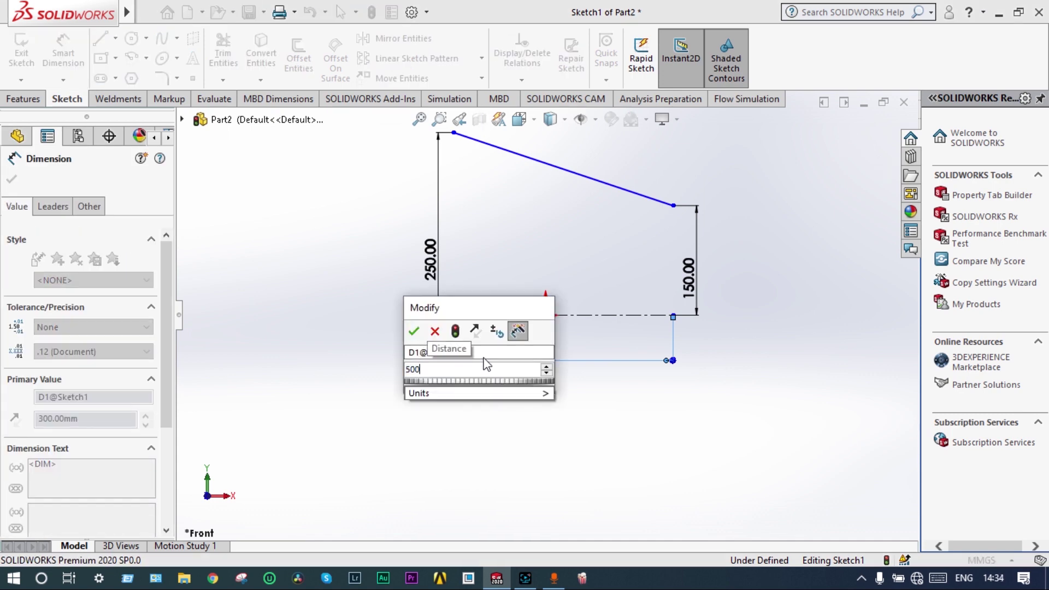
{"action": "key", "text": "Return"}
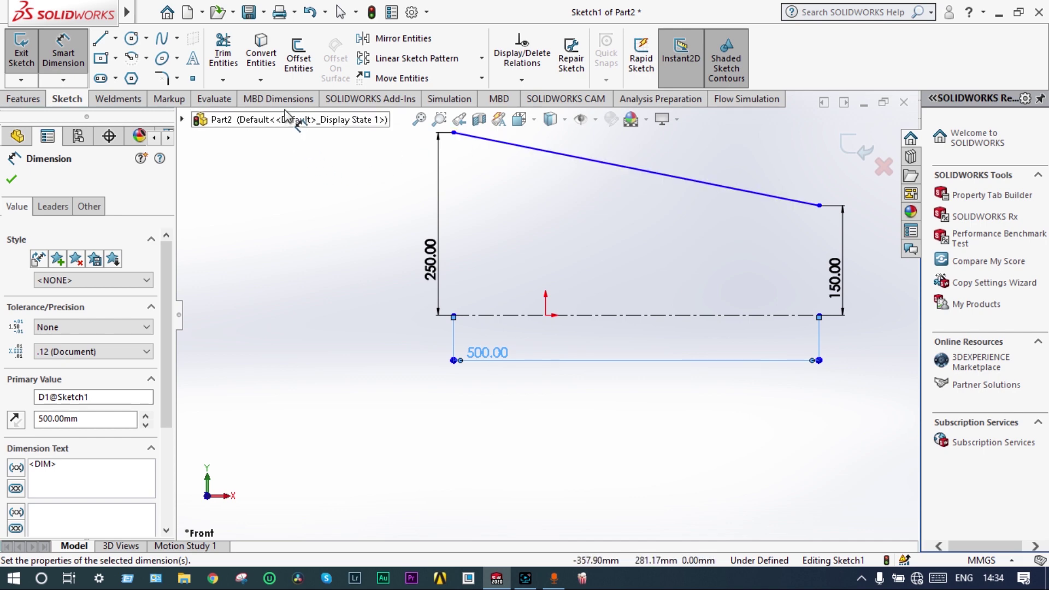
Offset the sloped line by 10 mm to its upper side, away from the centerline.
{"action": "left_click", "coordinate": [299, 62]}
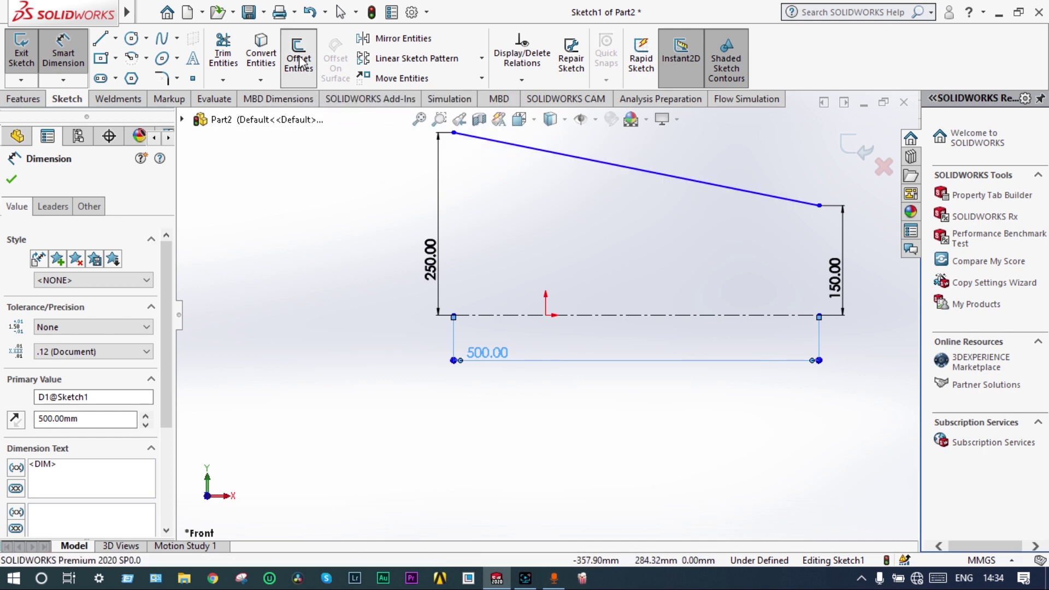
{"action": "left_click", "coordinate": [566, 156]}
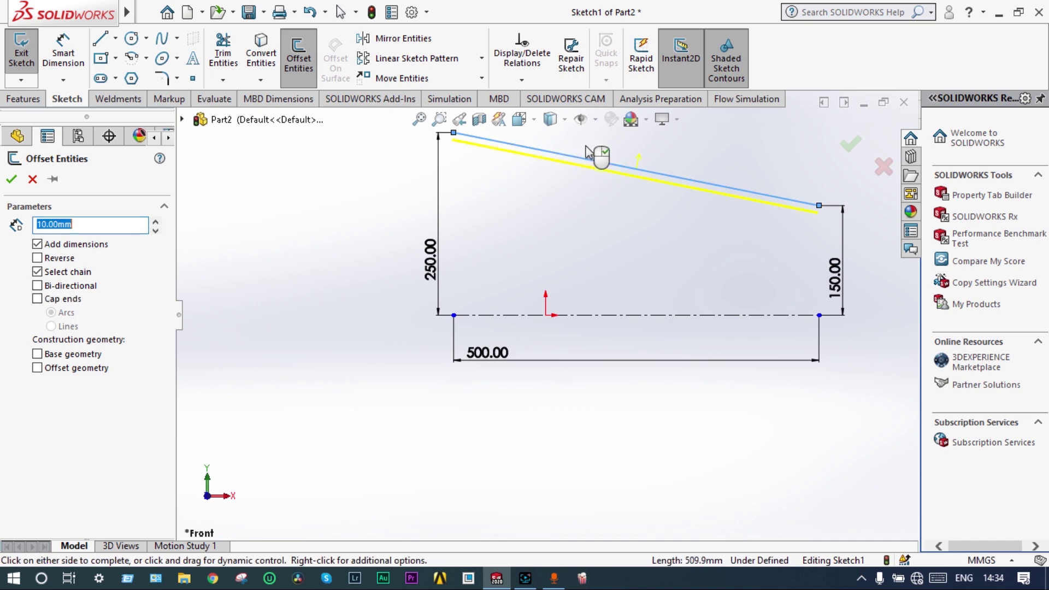
{"action": "left_click", "coordinate": [601, 149]}
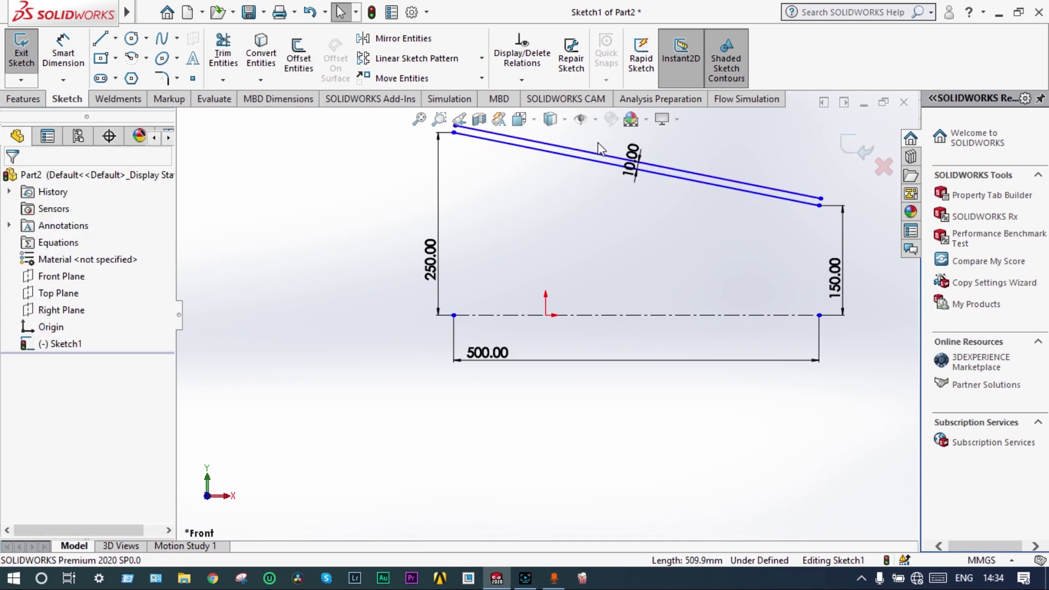
Sketch a vertical line from the lower sloped line's right endpoint up to the offset line.
{"action": "scroll", "coordinate": [704, 132], "scroll_direction": "down", "scroll_amount": 2}
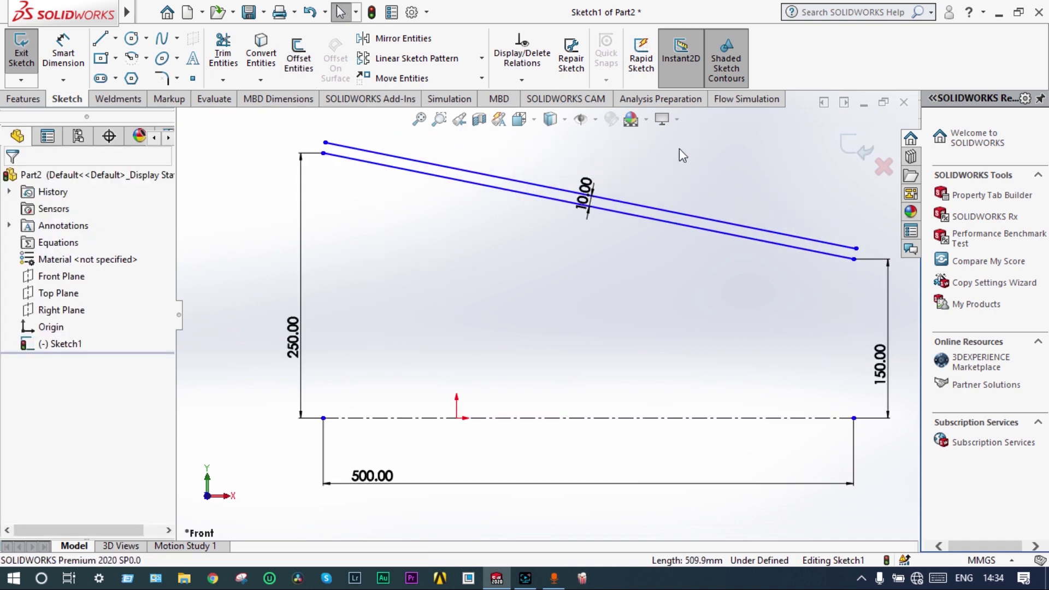
{"action": "scroll", "coordinate": [844, 238], "scroll_direction": "up", "scroll_amount": 1}
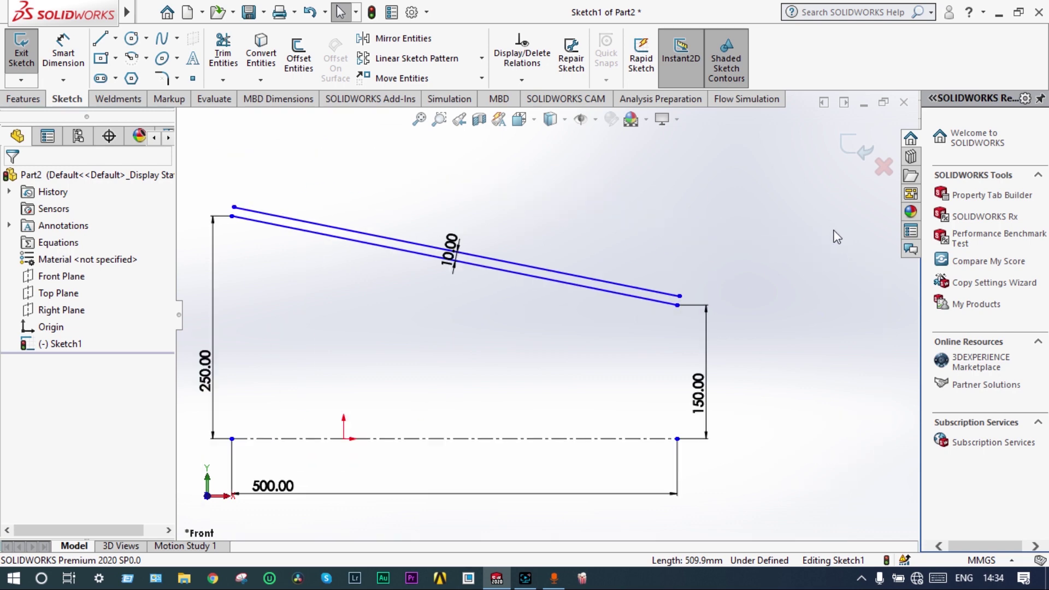
{"action": "left_click", "coordinate": [94, 41]}
{"action": "scroll", "coordinate": [702, 325], "scroll_direction": "down", "scroll_amount": 4}
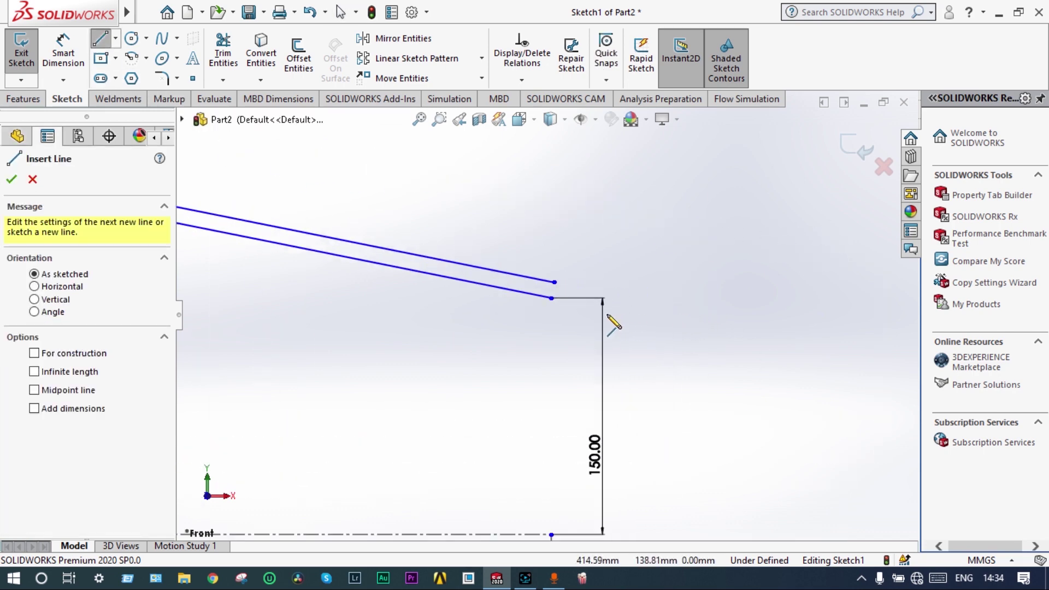
{"action": "scroll", "coordinate": [595, 313], "scroll_direction": "down", "scroll_amount": 4}
{"action": "left_click", "coordinate": [508, 286]}
{"action": "left_click", "coordinate": [509, 252]}
{"action": "key", "text": "Escape"}
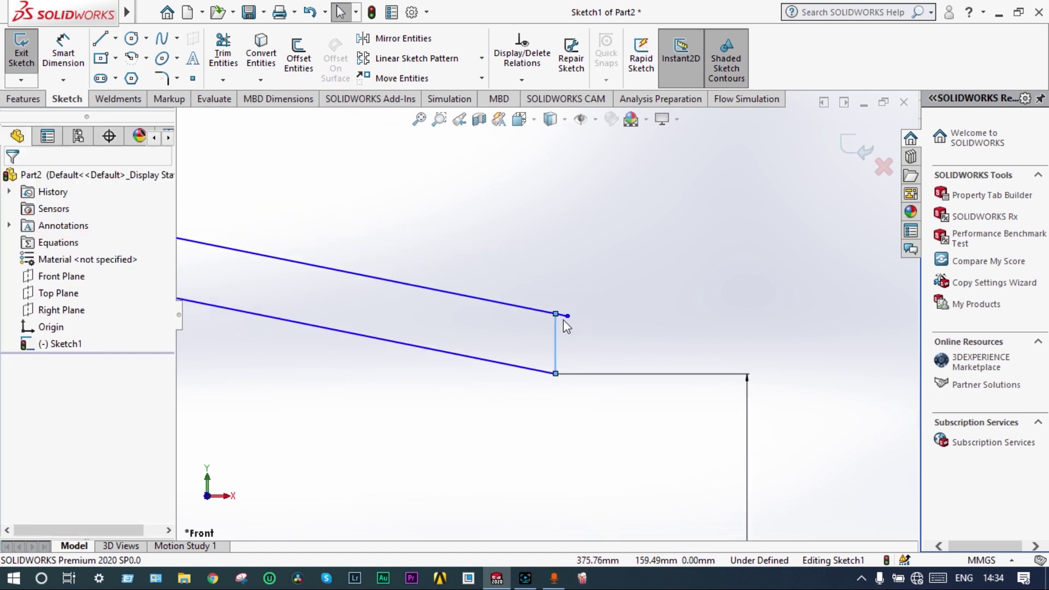
Set the offset dimension between the two sloped lines to 5 mm.
{"action": "scroll", "coordinate": [563, 321], "scroll_direction": "down", "scroll_amount": 5}
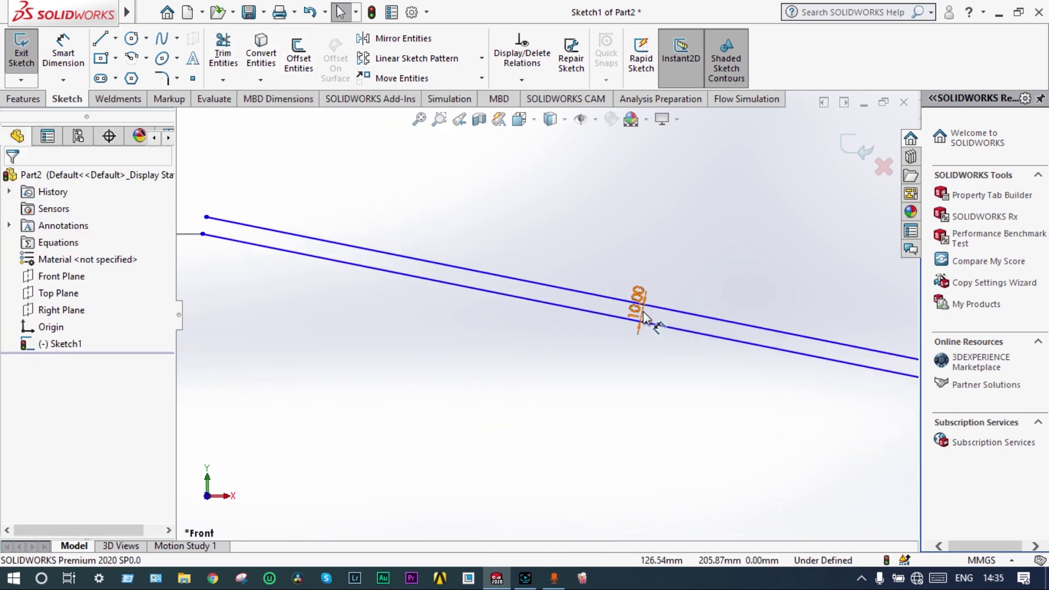
{"action": "left_click", "coordinate": [639, 309]}
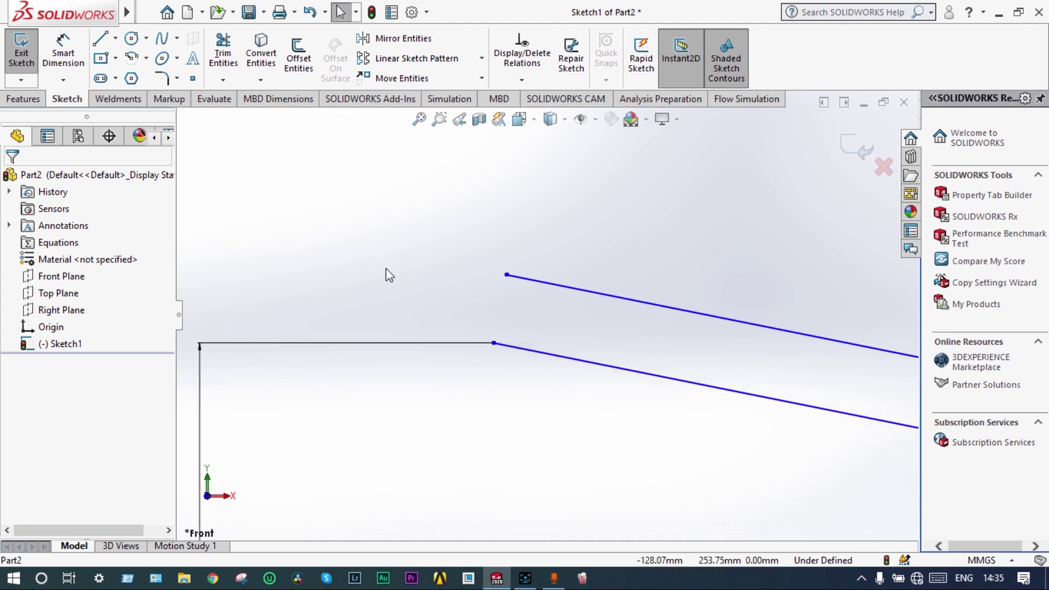
Extend the offset line's left end in line to above the lower line's left endpoint, and close that end with a vertical line.
{"action": "left_click", "coordinate": [100, 39]}
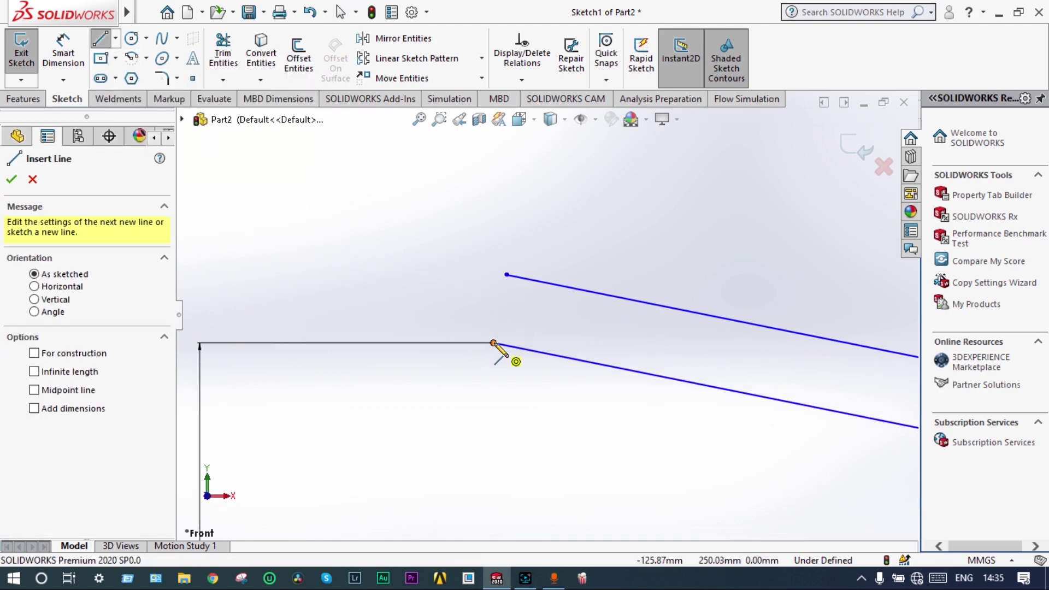
{"action": "left_click", "coordinate": [506, 275]}
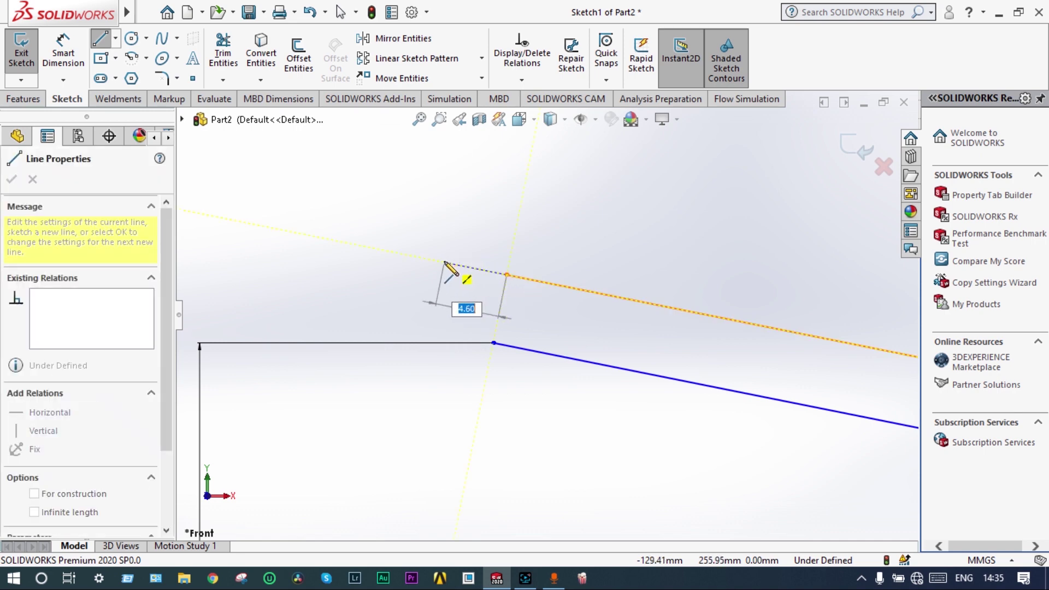
{"action": "scroll", "coordinate": [483, 273], "scroll_direction": "down", "scroll_amount": 3}
{"action": "scroll", "coordinate": [508, 285], "scroll_direction": "down", "scroll_amount": 4}
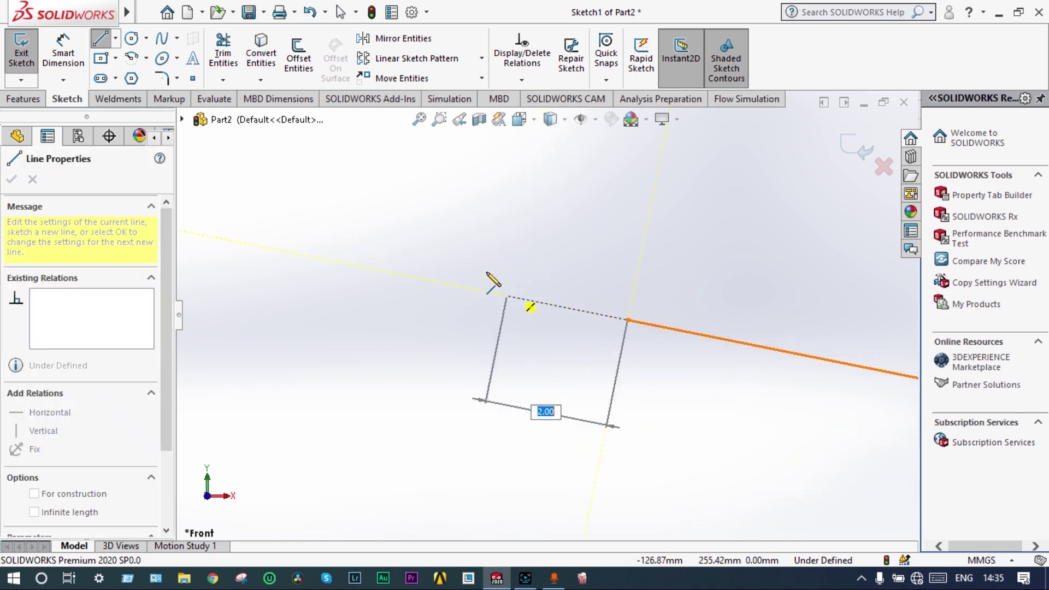
{"action": "left_click", "coordinate": [599, 329]}
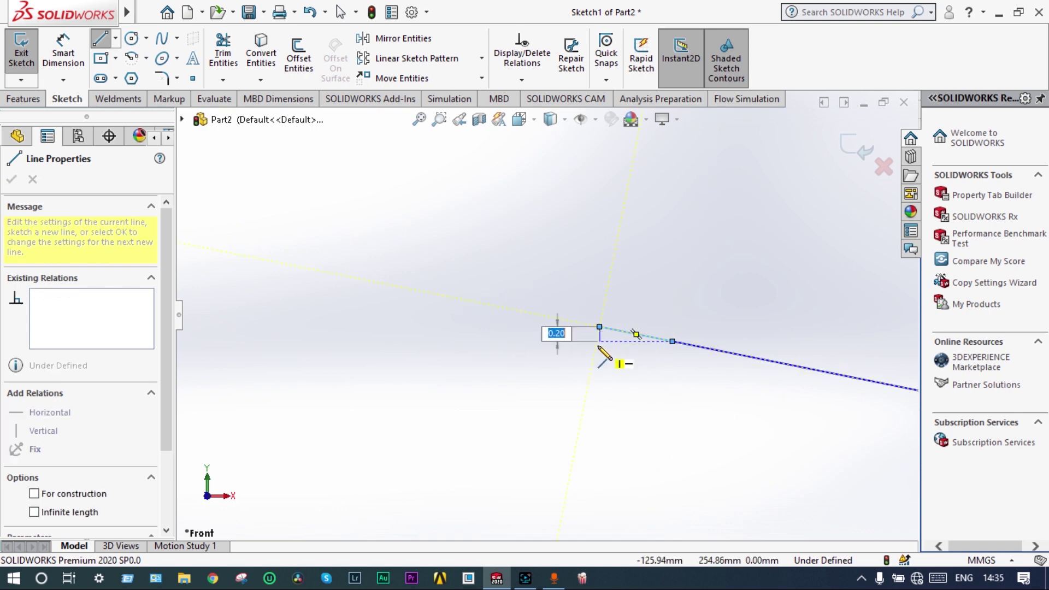
{"action": "scroll", "coordinate": [612, 383], "scroll_direction": "up", "scroll_amount": 4}
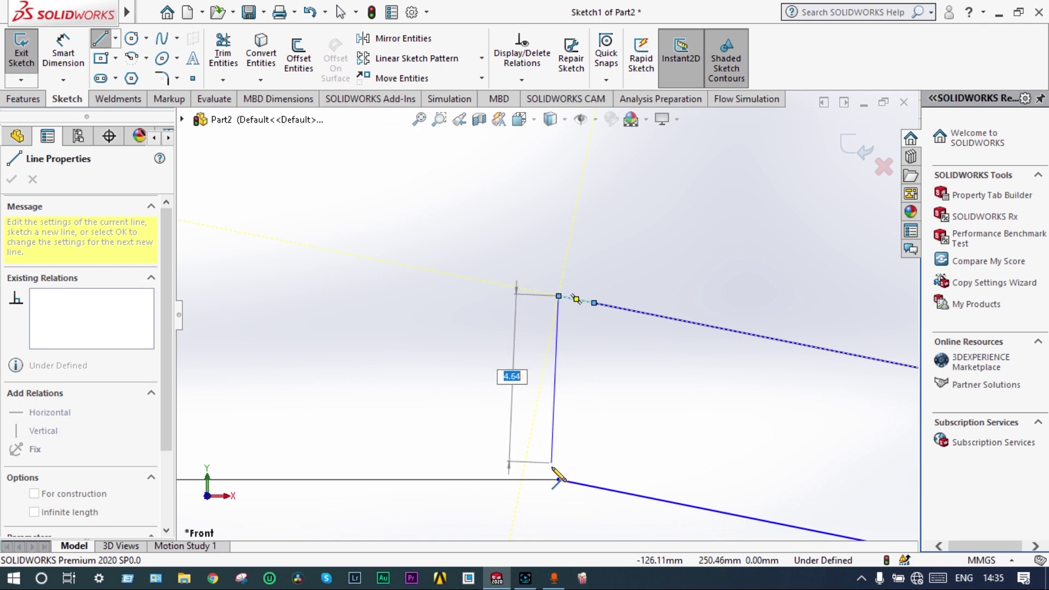
{"action": "left_click", "coordinate": [559, 480]}
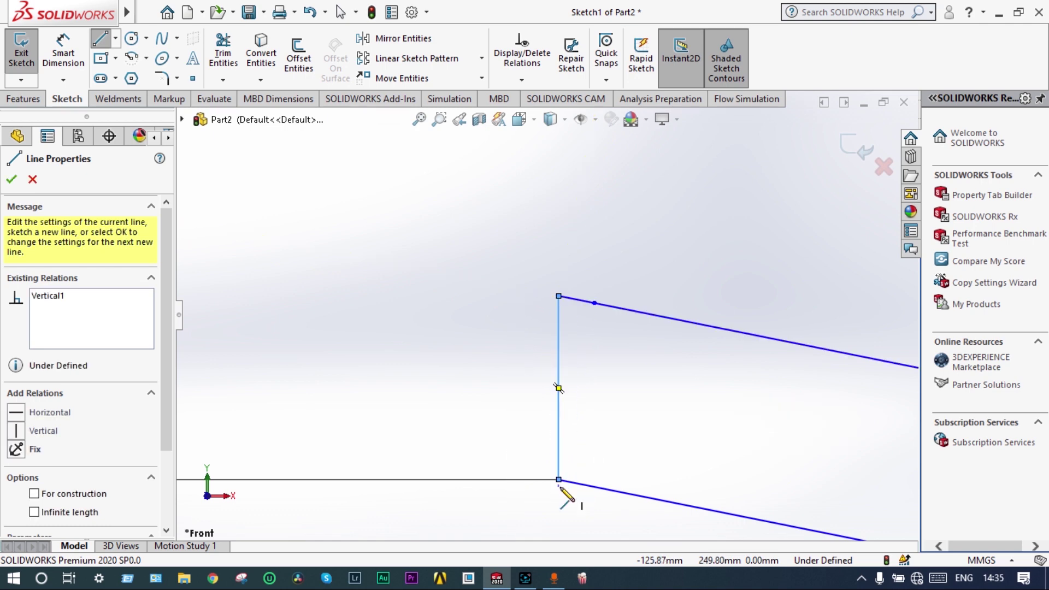
Close the profile's right end with a vertical line from the lower sloped line's endpoint up to the offset line.
{"action": "scroll", "coordinate": [650, 487], "scroll_direction": "up", "scroll_amount": 10}
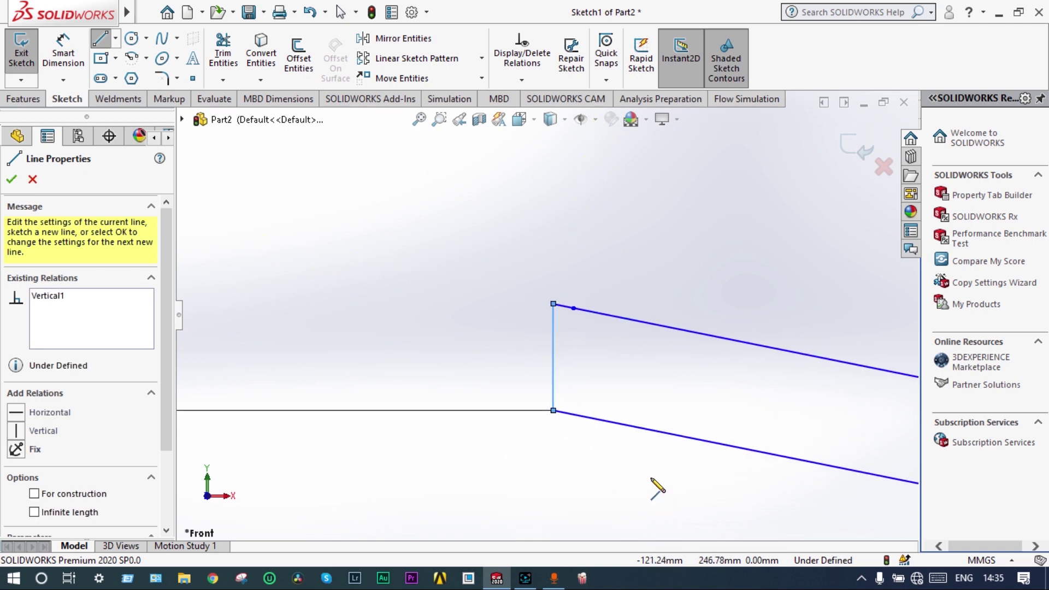
{"action": "scroll", "coordinate": [858, 436], "scroll_direction": "up", "scroll_amount": 8}
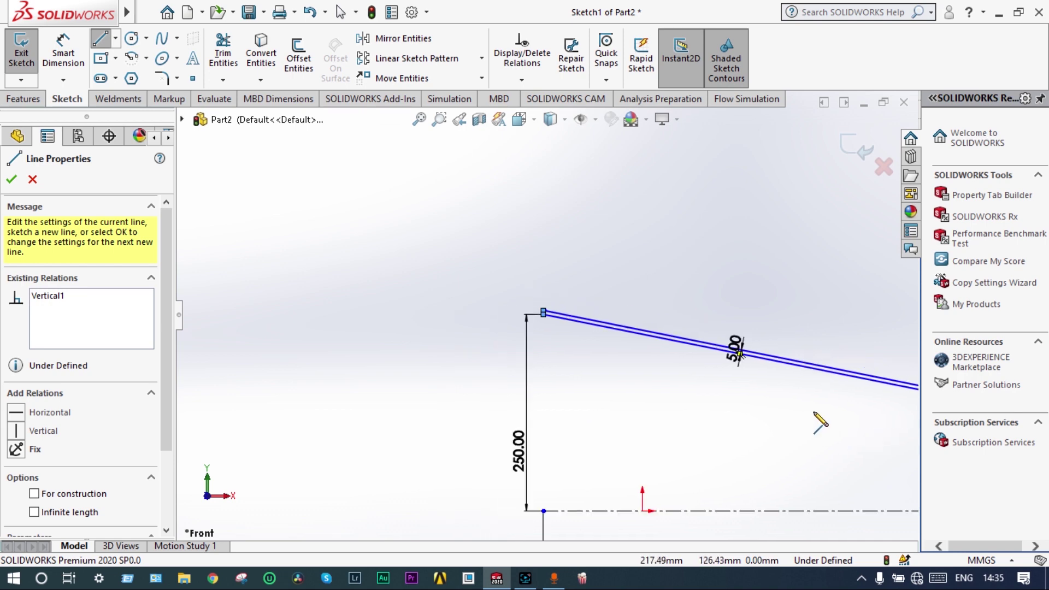
{"action": "scroll", "coordinate": [673, 438], "scroll_direction": "down", "scroll_amount": 6}
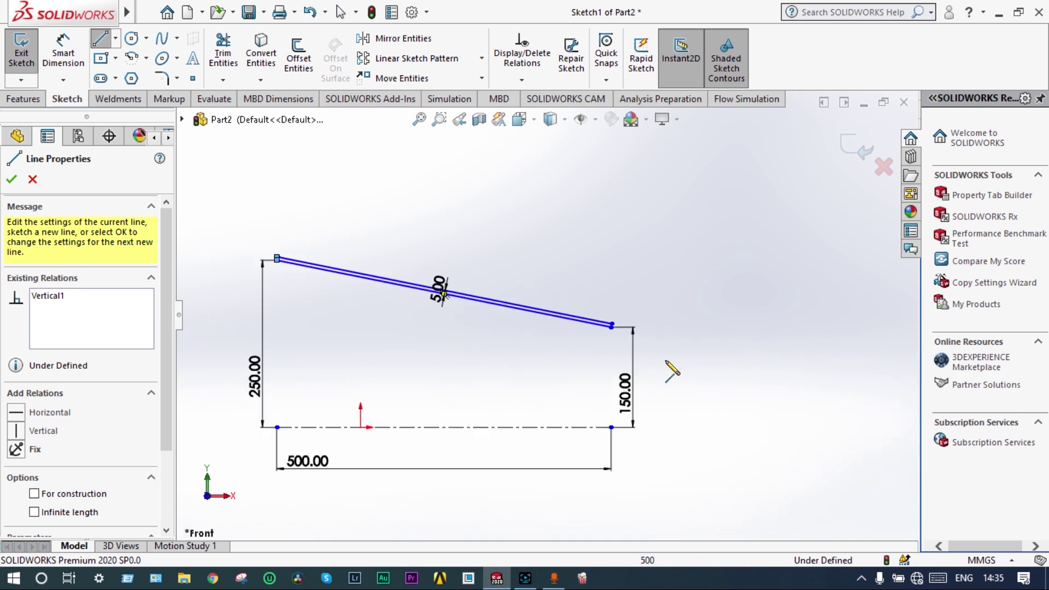
{"action": "scroll", "coordinate": [520, 305], "scroll_direction": "down", "scroll_amount": 8}
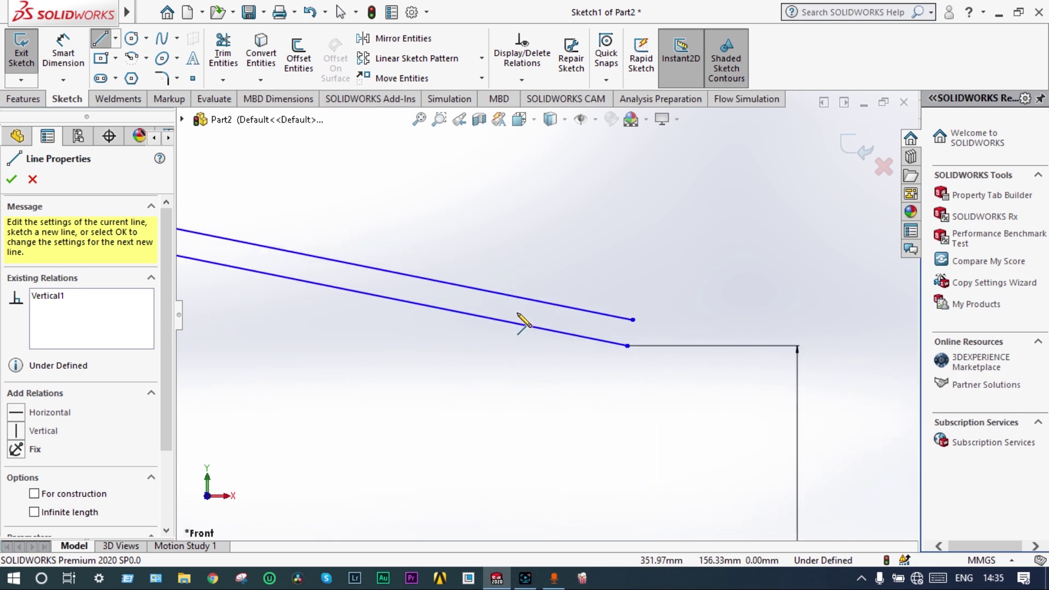
{"action": "left_click", "coordinate": [699, 342]}
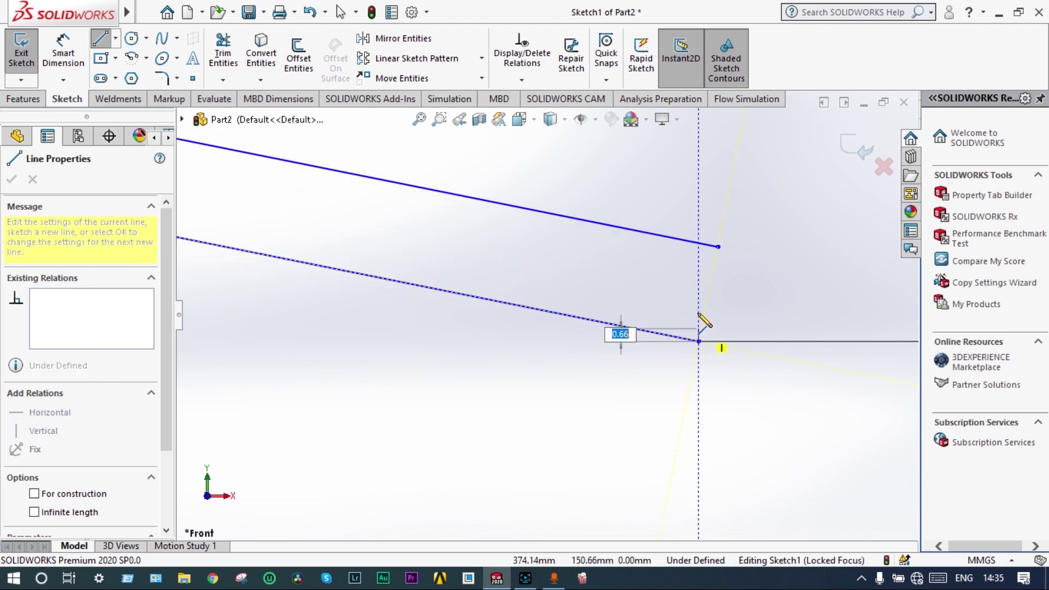
{"action": "left_click", "coordinate": [698, 243]}
{"action": "key", "text": "Escape"}
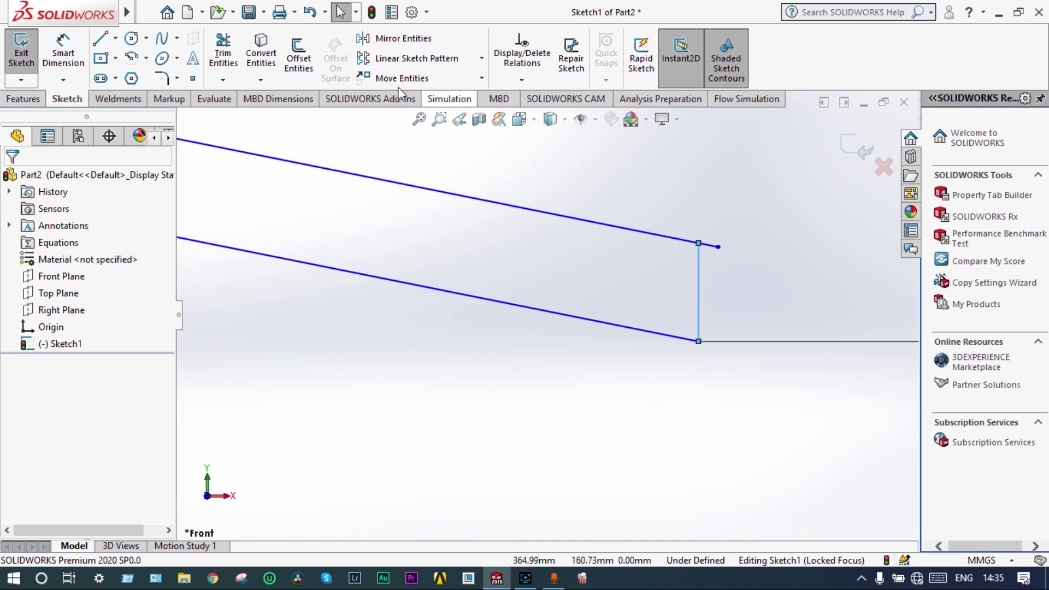
Trim the offset line's overhang beyond the right vertical line and exit the sketch.
{"action": "left_click", "coordinate": [223, 55]}
{"action": "left_click_drag", "start_coordinate": [714, 235], "coordinate": [712, 257]}
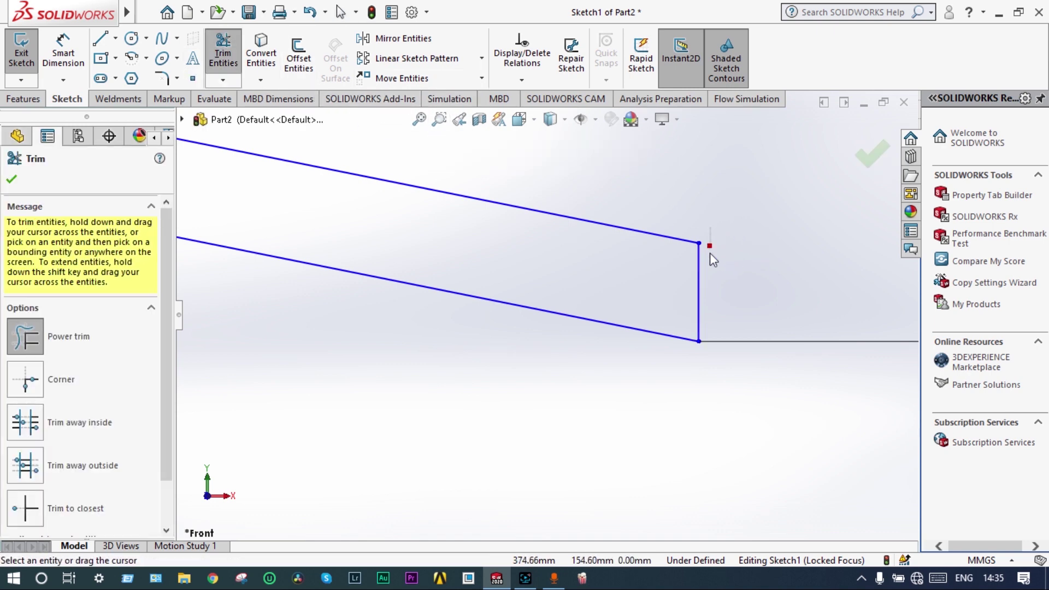
{"action": "scroll", "coordinate": [554, 258], "scroll_direction": "up", "scroll_amount": 5}
{"action": "scroll", "coordinate": [427, 359], "scroll_direction": "up", "scroll_amount": 10}
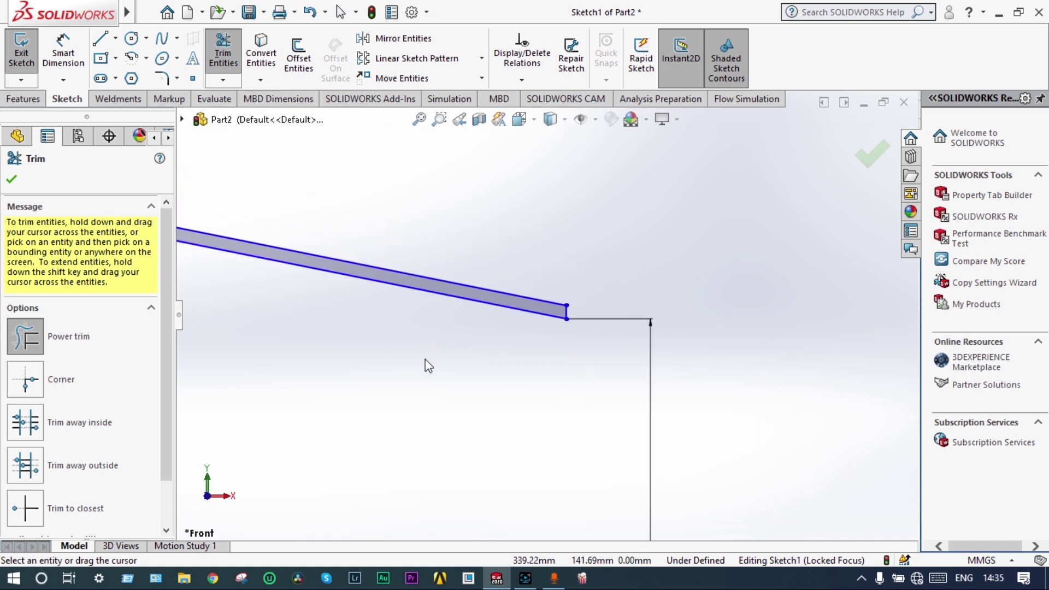
{"action": "left_click", "coordinate": [419, 119]}
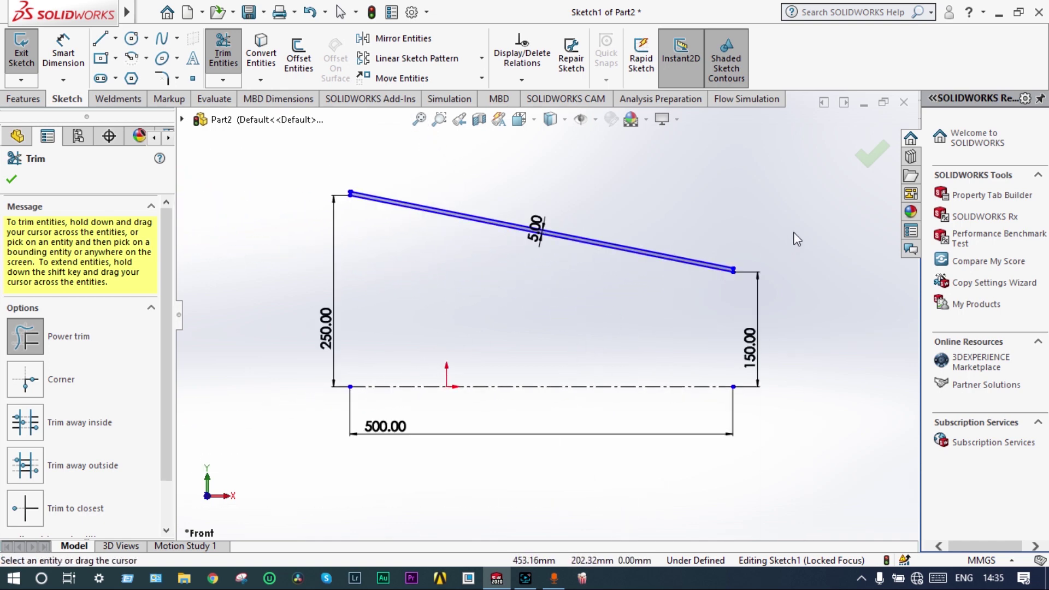
{"action": "left_click", "coordinate": [865, 163]}
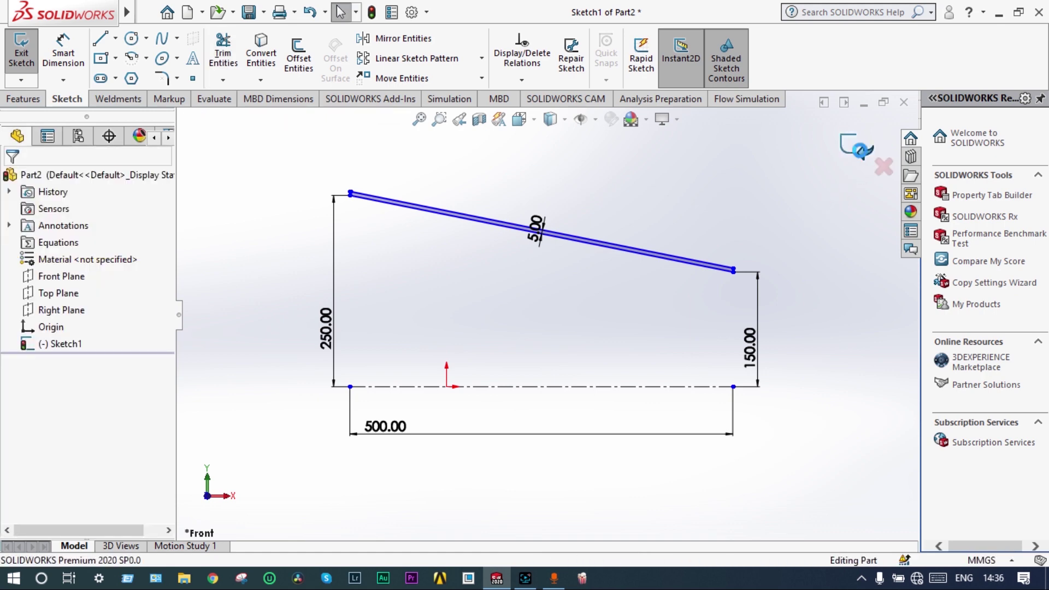
{"action": "left_click", "coordinate": [859, 148]}
Revolve the closed wall profile 360° about the centerline as a boss.
{"action": "left_click", "coordinate": [60, 343]}
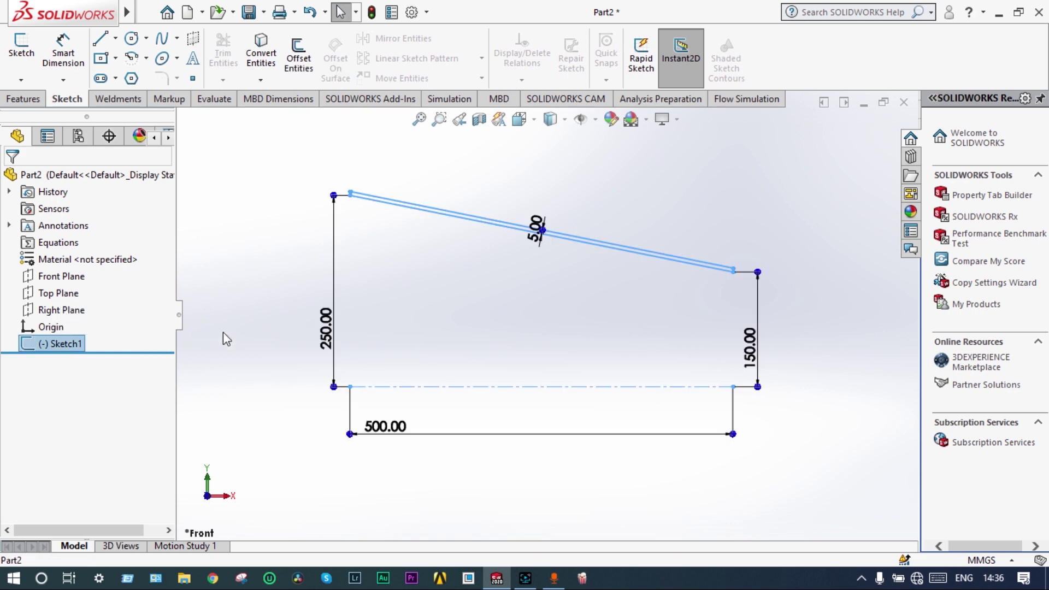
{"action": "left_click", "coordinate": [15, 102]}
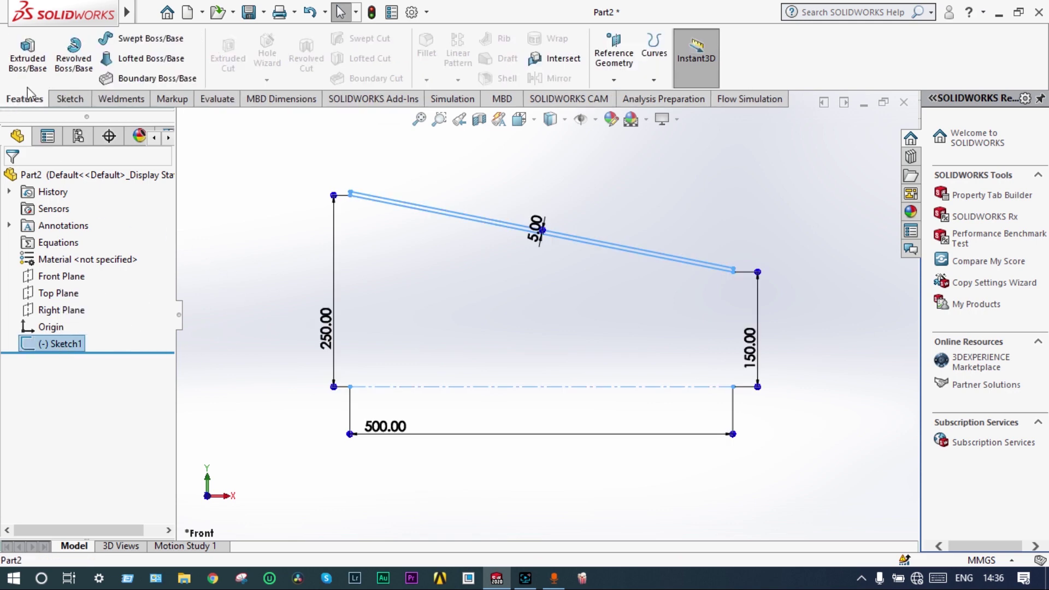
{"action": "left_click", "coordinate": [74, 55]}
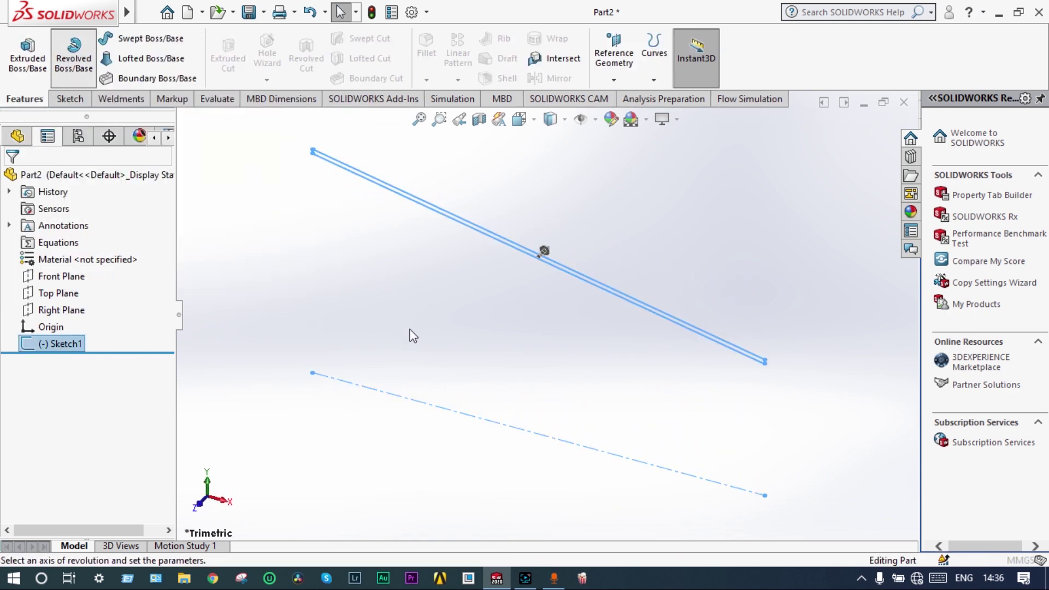
{"action": "left_click", "coordinate": [403, 401]}
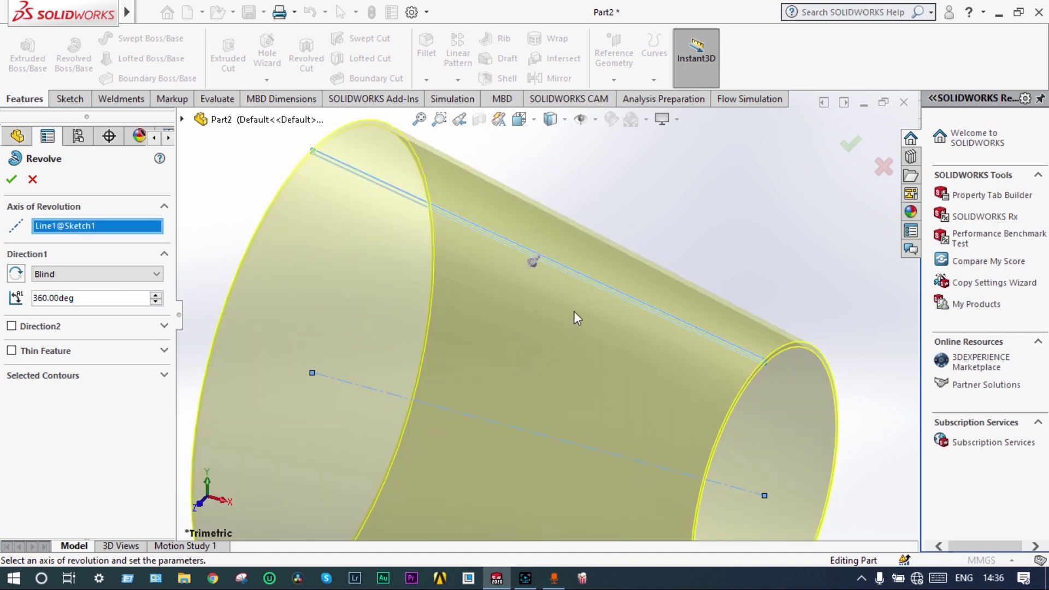
{"action": "left_click", "coordinate": [850, 144]}
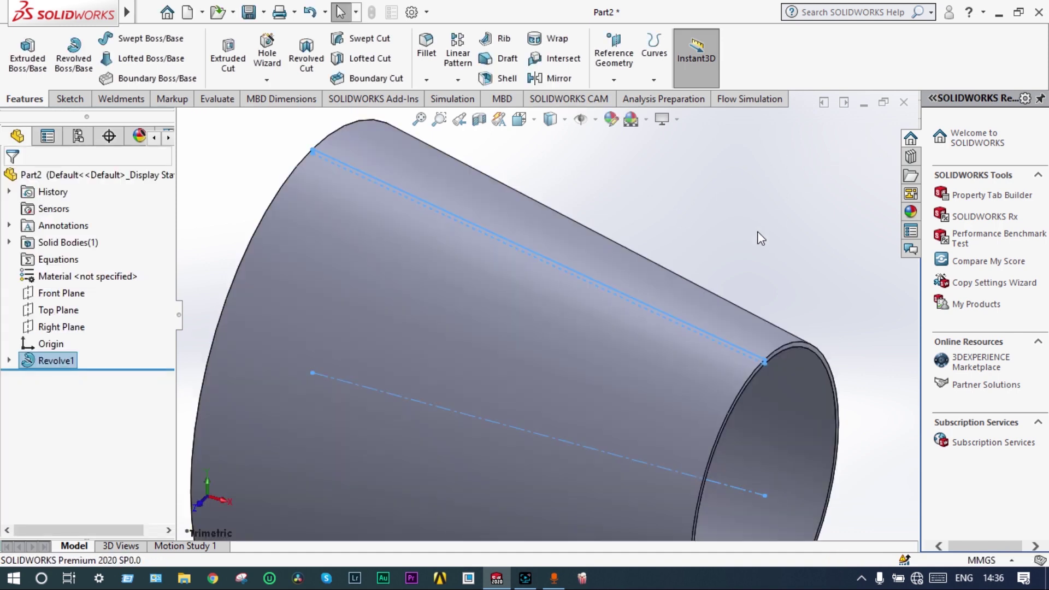
Make the revolved conical body transparent so its interior can be seen.
{"action": "key", "text": "f"}
{"action": "middle_click_drag", "start_coordinate": [778, 300], "coordinate": [759, 255]}
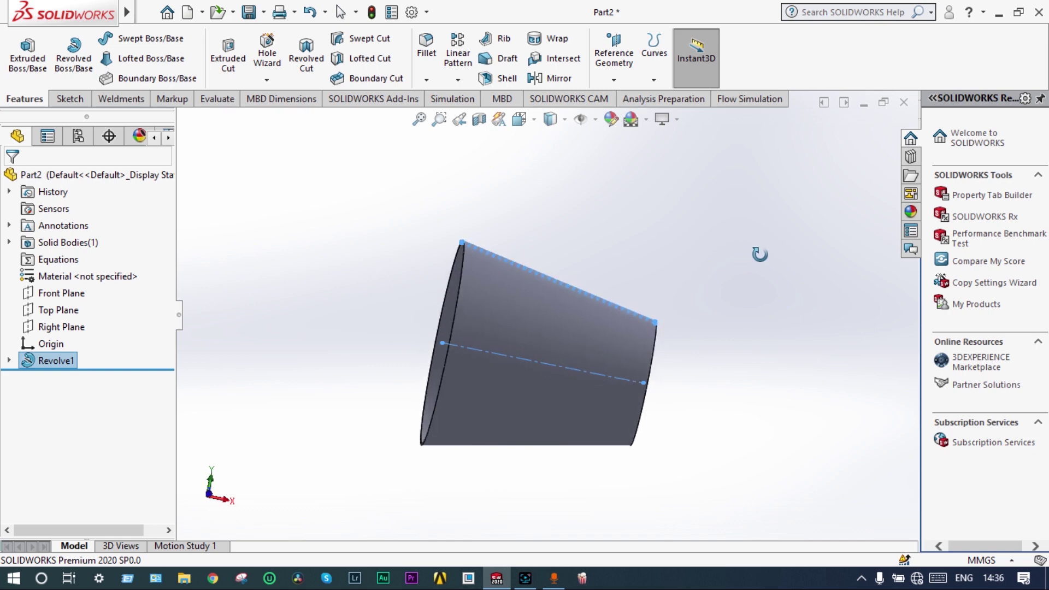
{"action": "scroll", "coordinate": [562, 371], "scroll_direction": "down", "scroll_amount": 4}
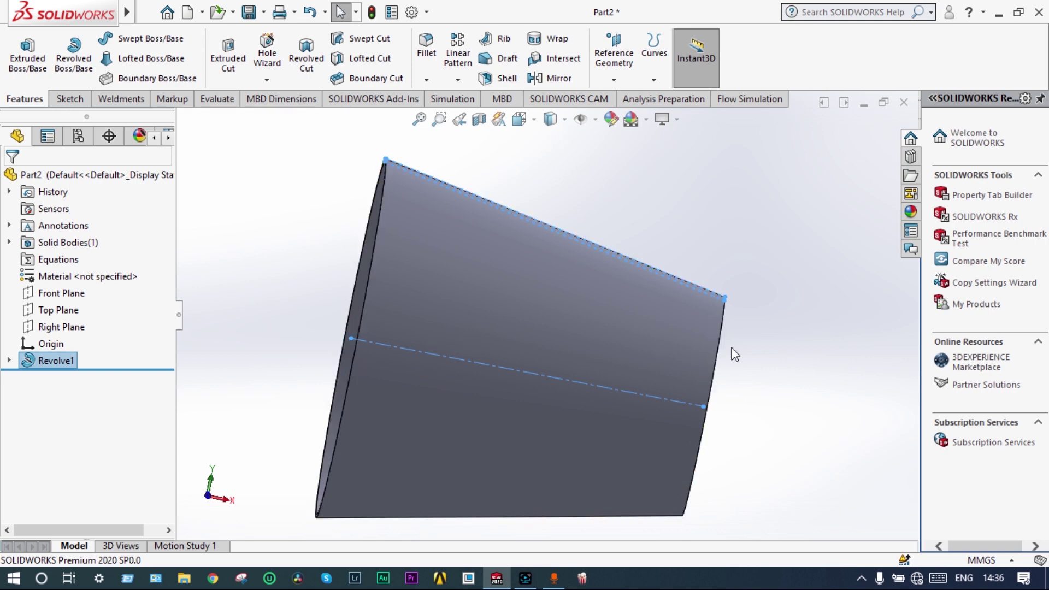
{"action": "middle_click_drag", "start_coordinate": [734, 379], "coordinate": [745, 332]}
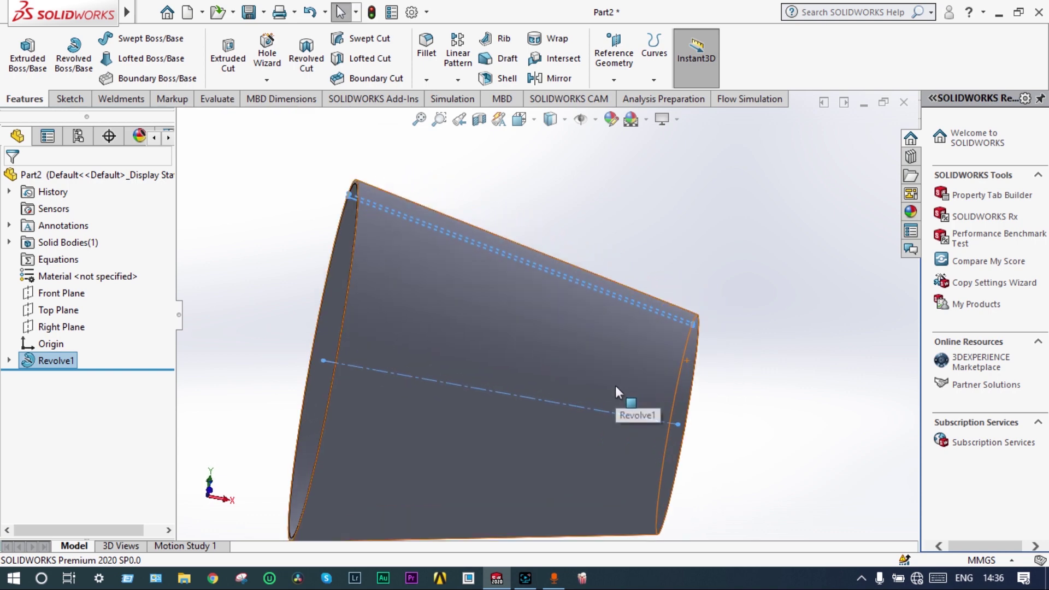
{"action": "scroll", "coordinate": [550, 392], "scroll_direction": "down", "scroll_amount": 2}
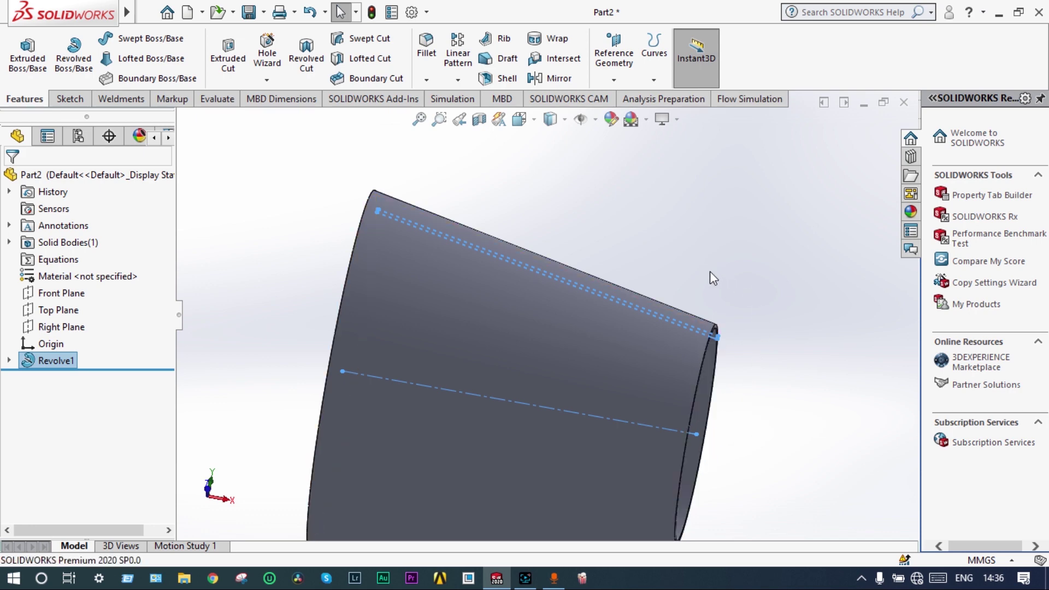
{"action": "right_click", "coordinate": [68, 358]}
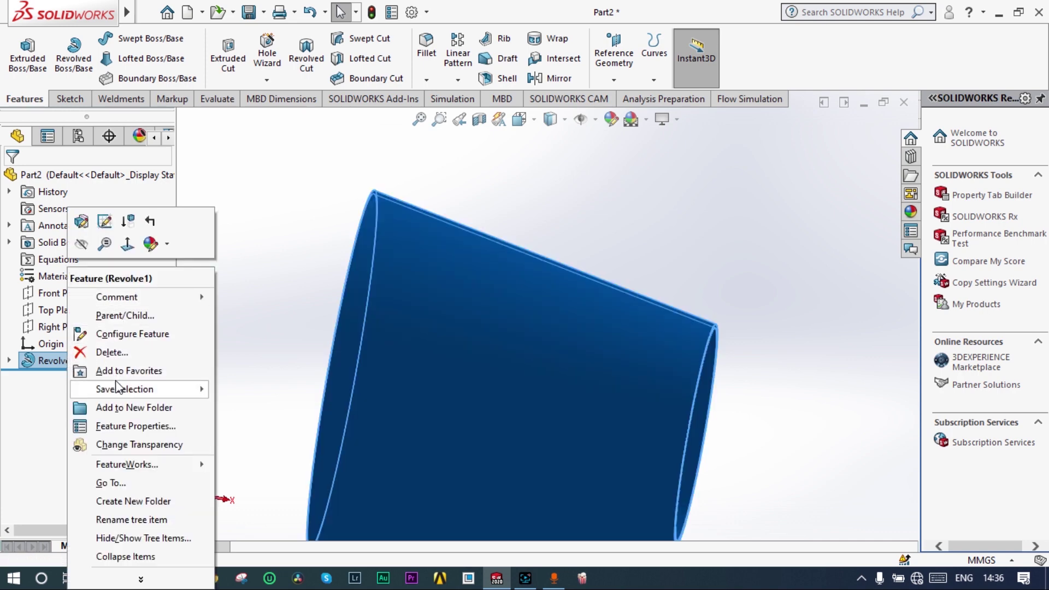
{"action": "left_click", "coordinate": [141, 446]}
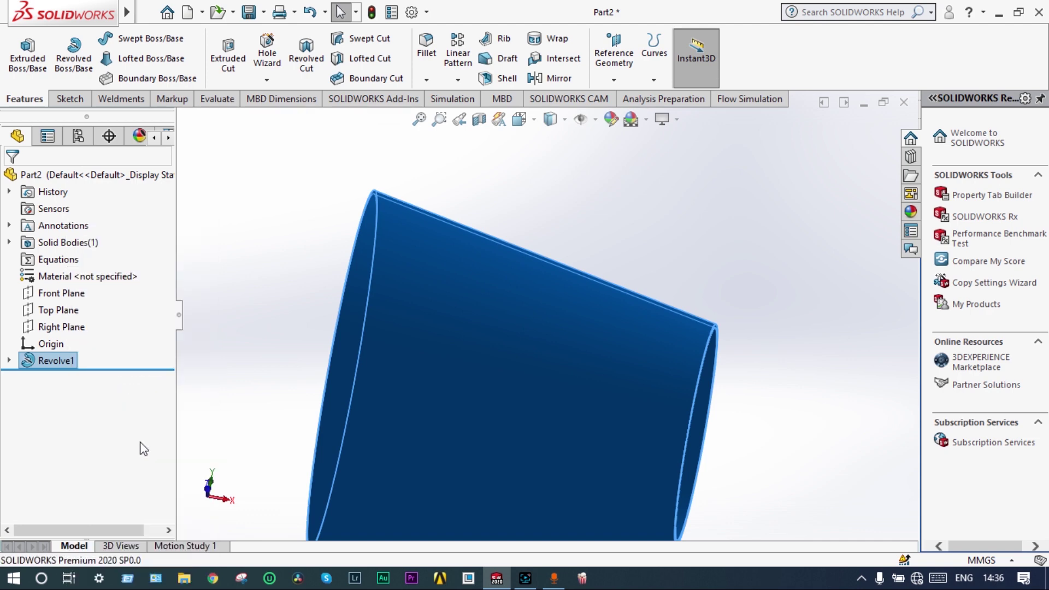
{"action": "left_click", "coordinate": [263, 294]}
{"action": "scroll", "coordinate": [263, 294], "scroll_direction": "up", "scroll_amount": 4}
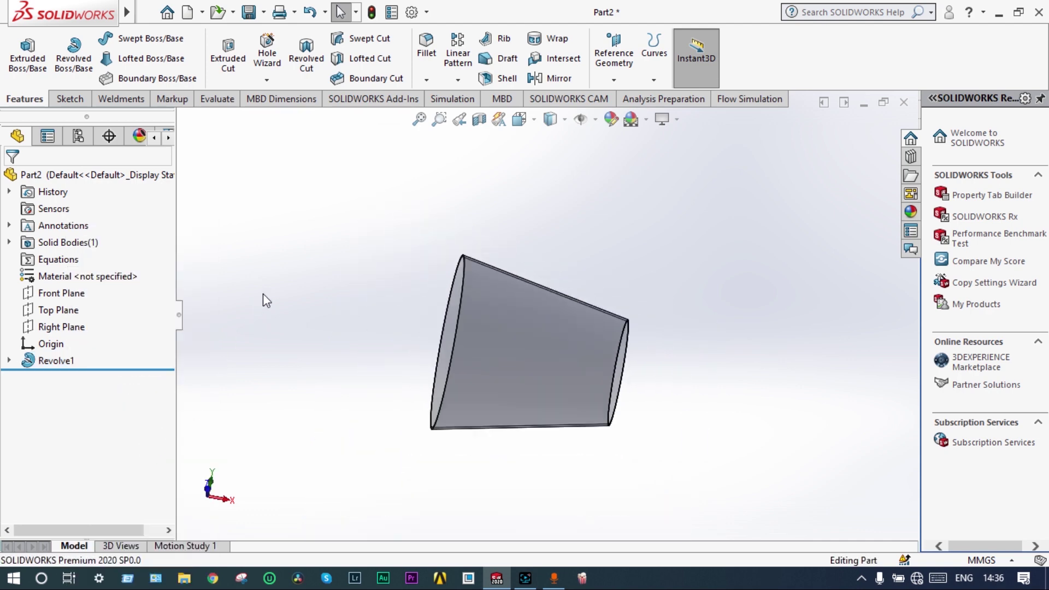
{"action": "middle_click_drag", "start_coordinate": [263, 294], "coordinate": [251, 303]}
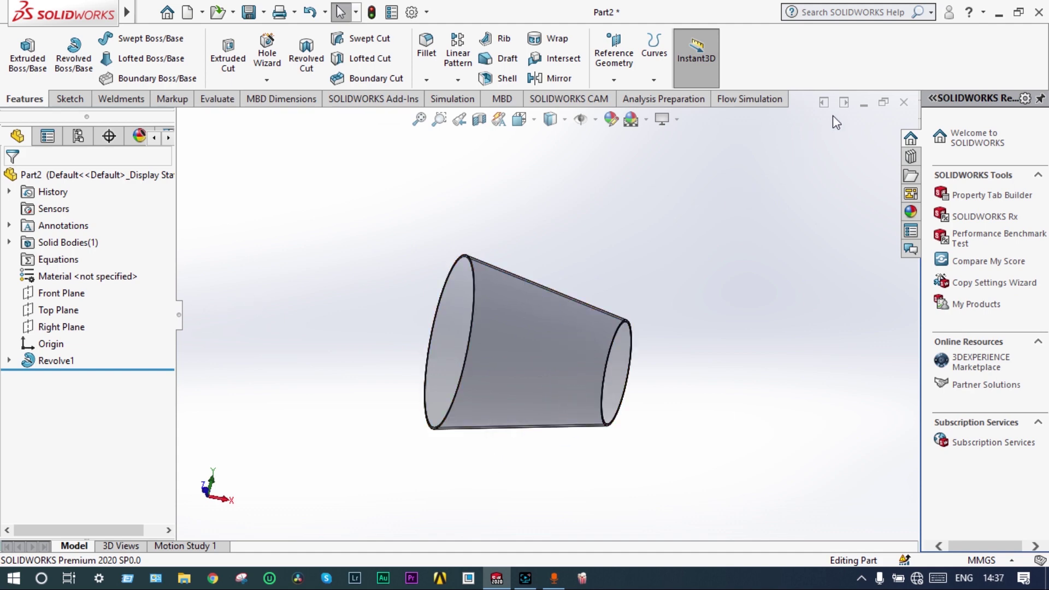
Create lids over both openings of the conical body, using the planar rim faces at its wide and narrow ends.
{"action": "left_click", "coordinate": [766, 100]}
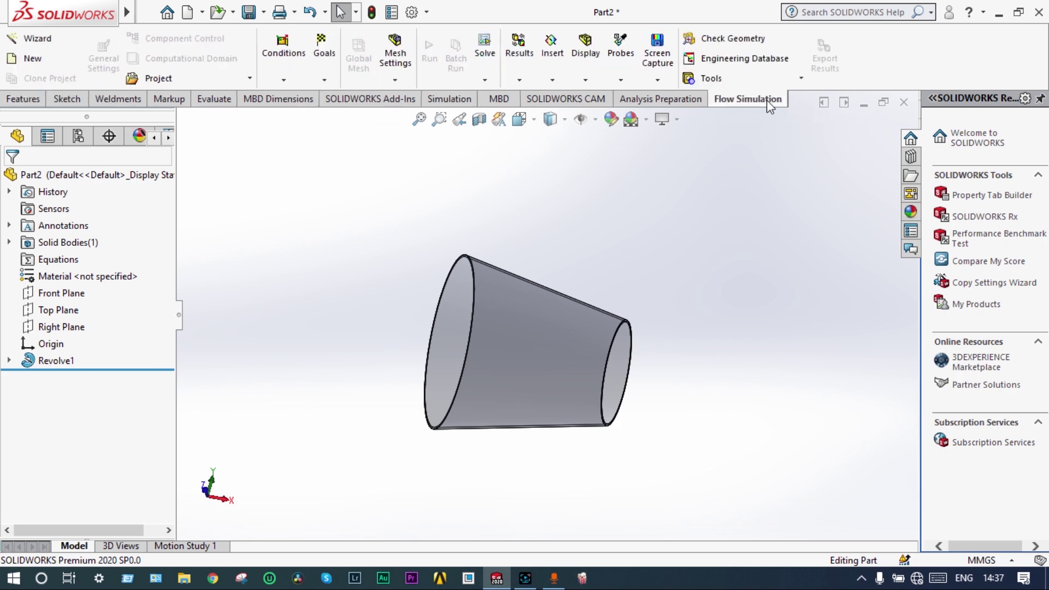
{"action": "left_click", "coordinate": [705, 80]}
{"action": "left_click", "coordinate": [708, 101]}
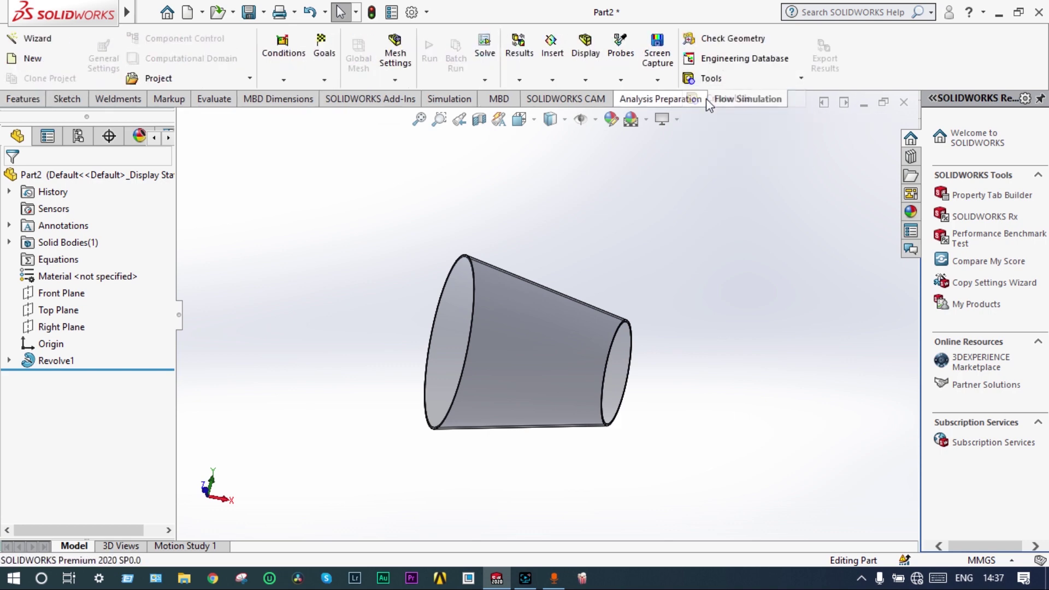
{"action": "middle_click_drag", "start_coordinate": [408, 310], "coordinate": [499, 326]}
{"action": "scroll", "coordinate": [498, 326], "scroll_direction": "down", "scroll_amount": 6}
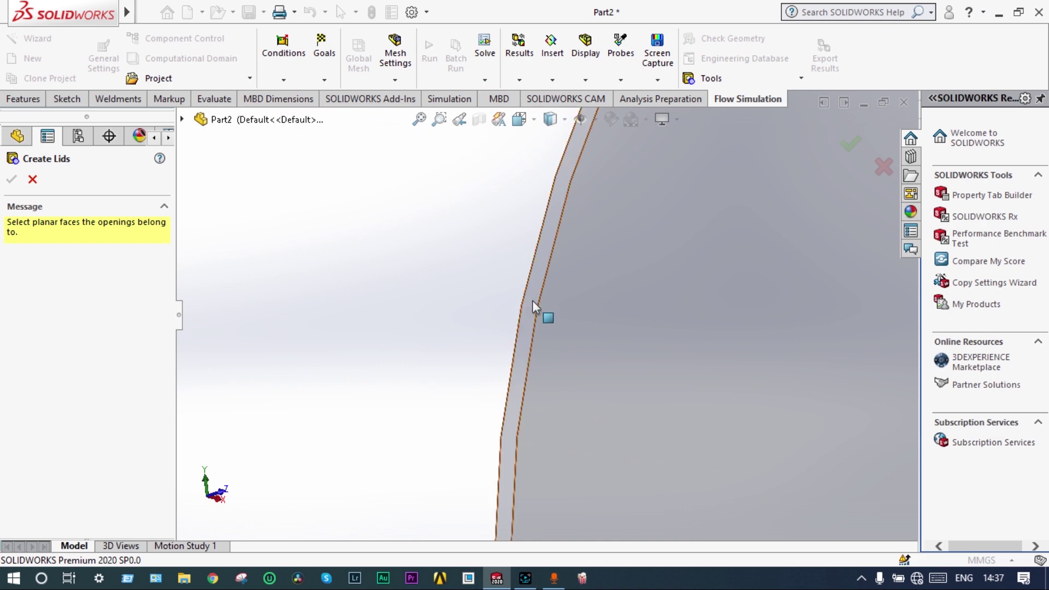
{"action": "left_click", "coordinate": [532, 300]}
{"action": "scroll", "coordinate": [533, 302], "scroll_direction": "up", "scroll_amount": 6}
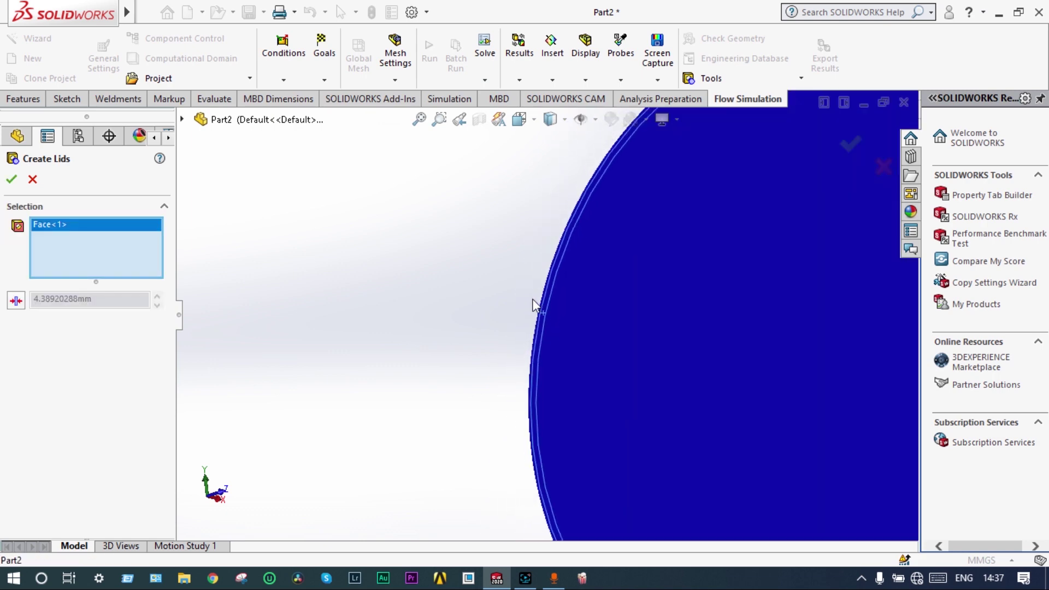
{"action": "middle_click_drag", "start_coordinate": [695, 323], "coordinate": [620, 324]}
{"action": "scroll", "coordinate": [620, 324], "scroll_direction": "down", "scroll_amount": 10}
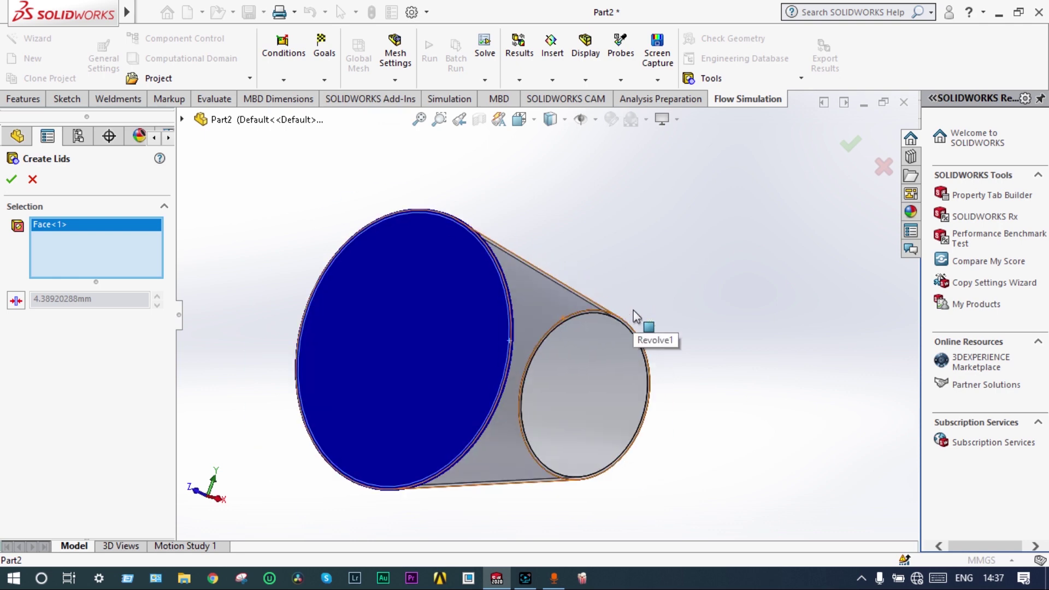
{"action": "left_click", "coordinate": [551, 332]}
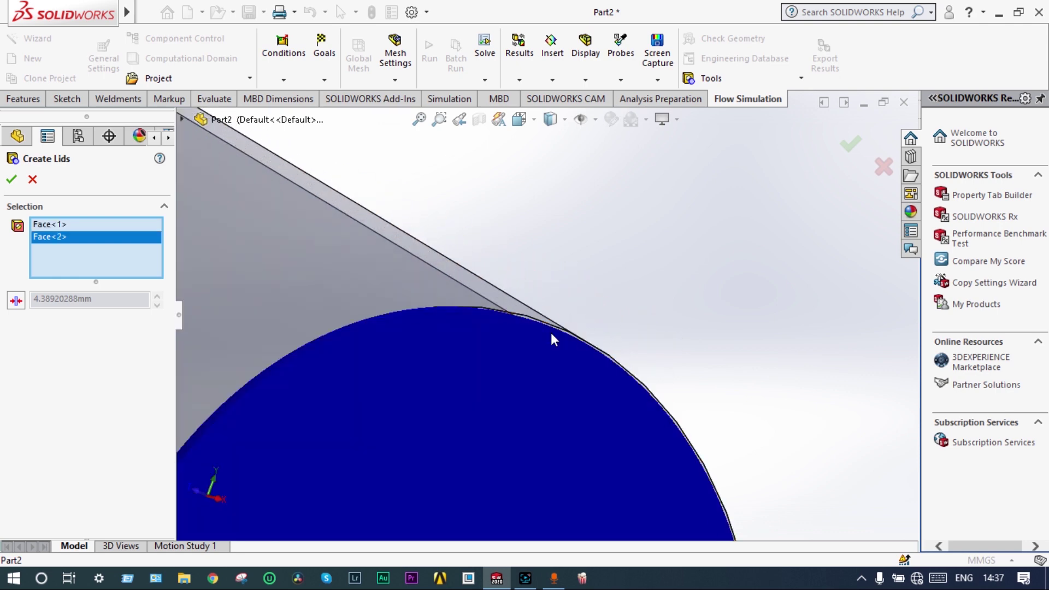
{"action": "left_click", "coordinate": [847, 144]}
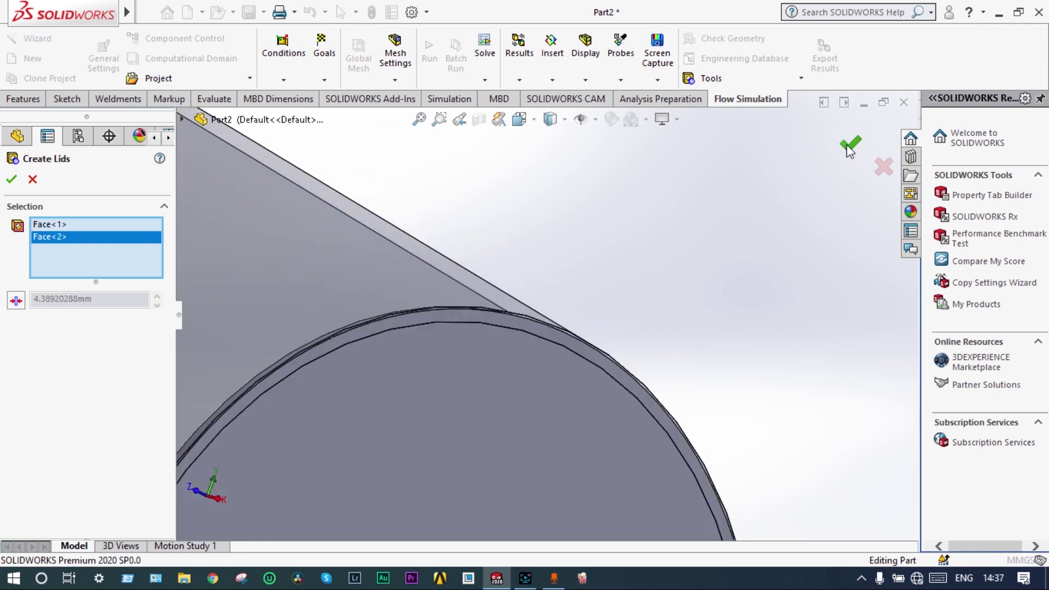
{"action": "scroll", "coordinate": [667, 266], "scroll_direction": "up", "scroll_amount": 5}
{"action": "scroll", "coordinate": [666, 270], "scroll_direction": "up", "scroll_amount": 5}
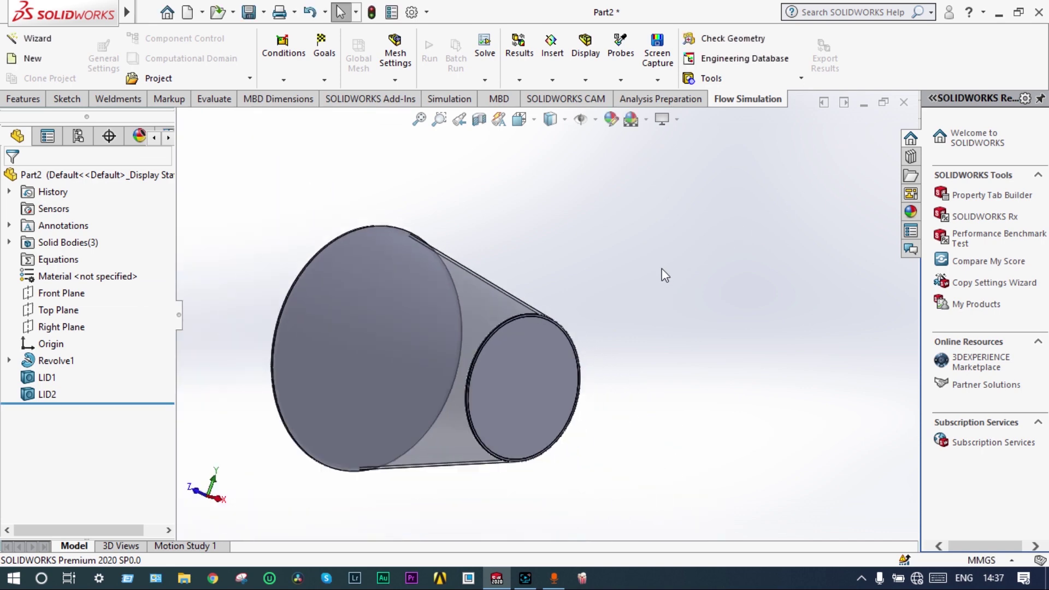
Run a Flow Simulation geometry check on the revolved body and both lids with the analysis type set to Internal.
{"action": "middle_click_drag", "start_coordinate": [662, 274], "coordinate": [709, 277]}
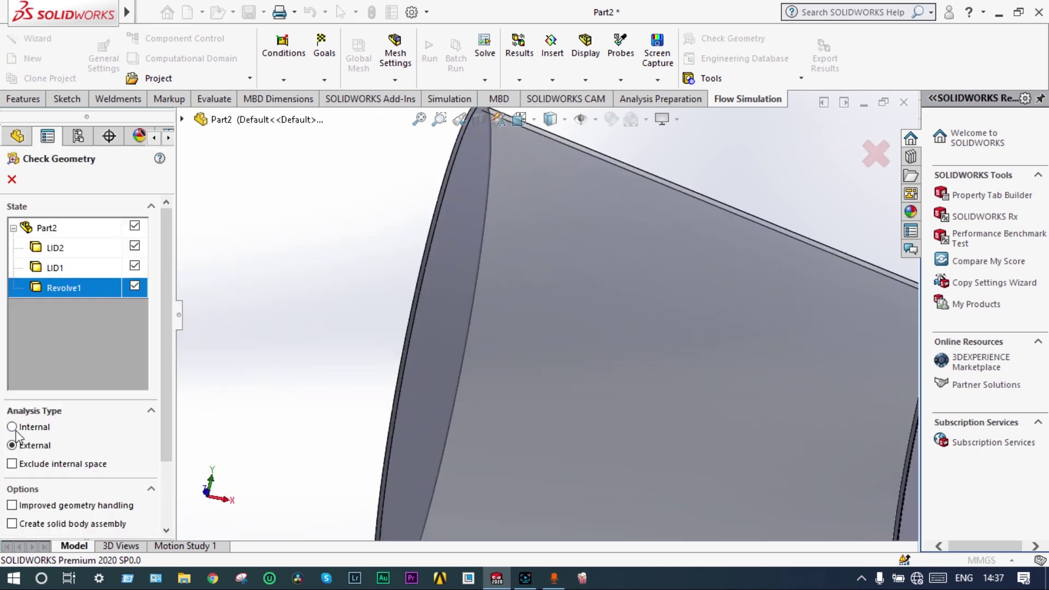
{"action": "left_click", "coordinate": [12, 427]}
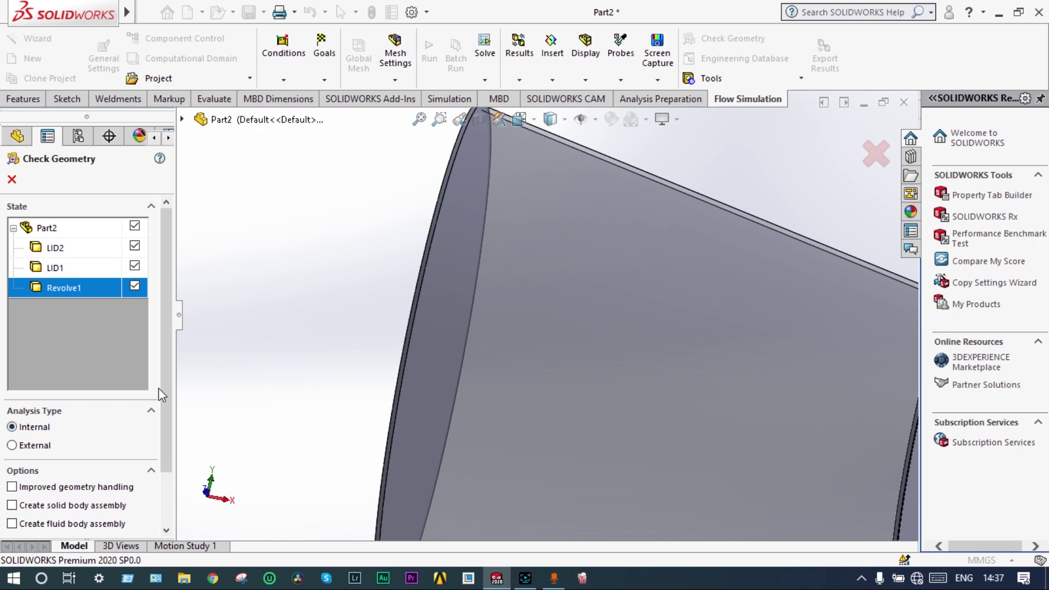
{"action": "left_click_drag", "start_coordinate": [165, 391], "coordinate": [166, 446]}
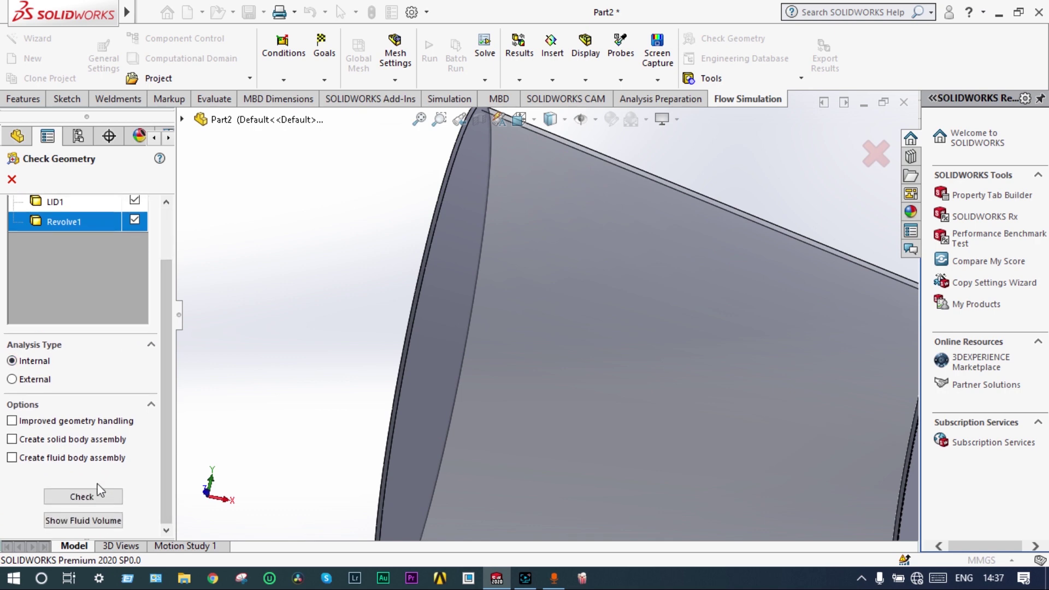
{"action": "left_click", "coordinate": [53, 497]}
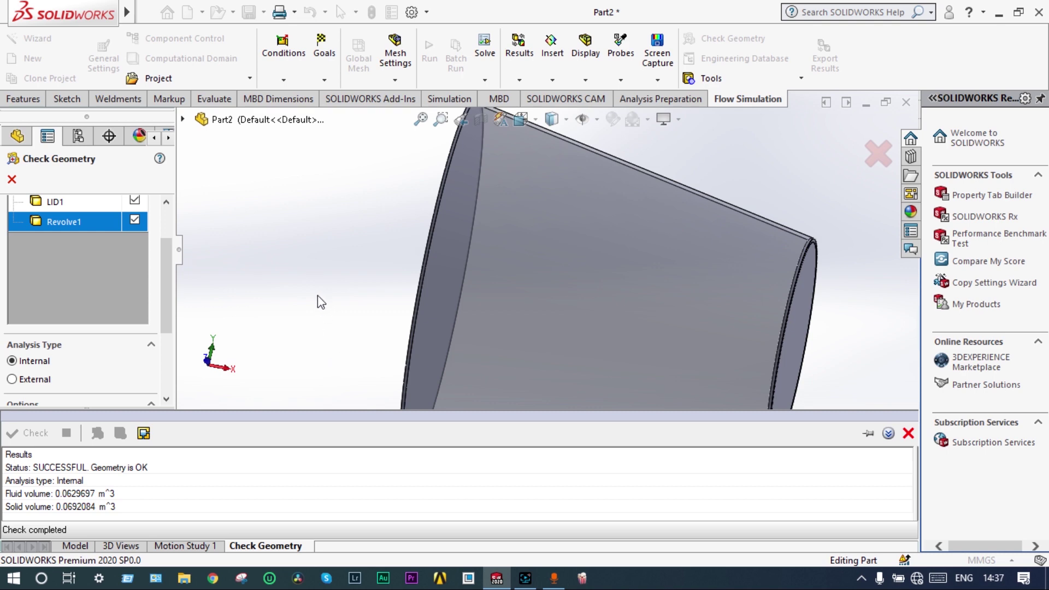
Show the fluid volume inside the closed body, inspect it from several angles, and close the geometry check.
{"action": "left_click_drag", "start_coordinate": [166, 317], "coordinate": [166, 363]}
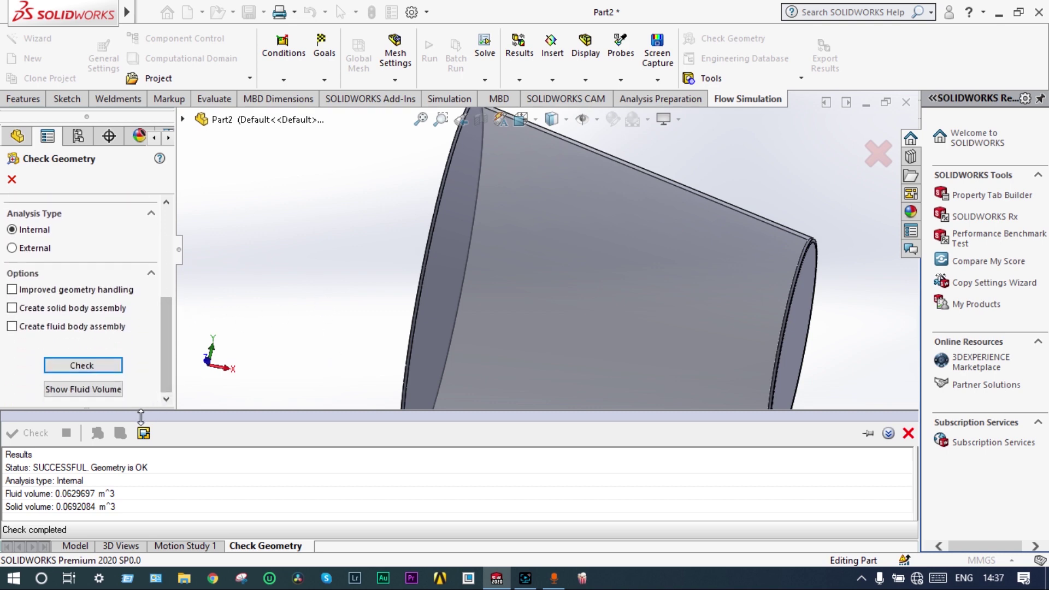
{"action": "left_click", "coordinate": [117, 388]}
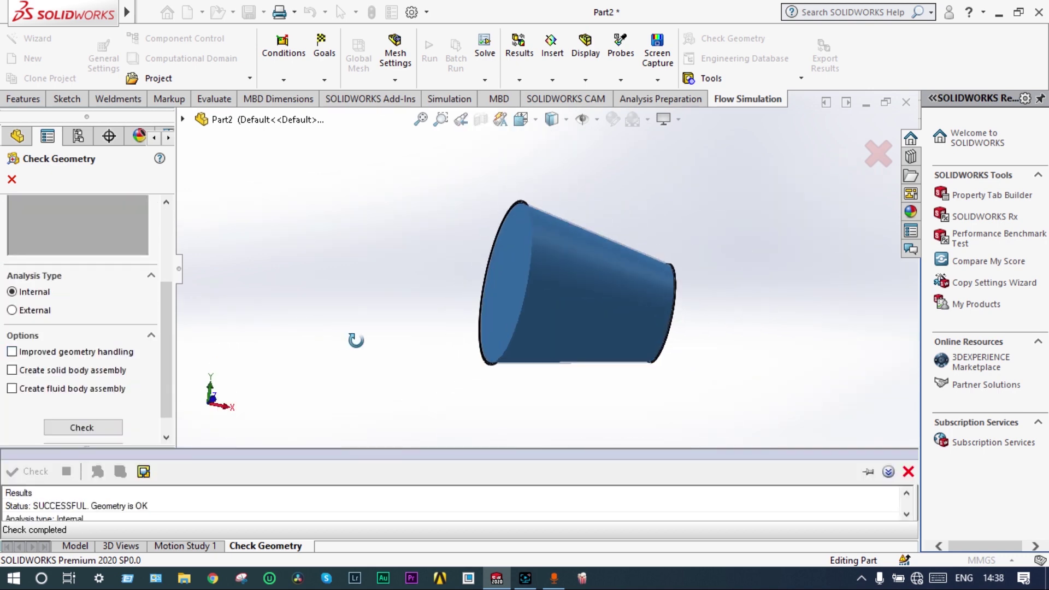
{"action": "middle_click_drag", "start_coordinate": [356, 340], "coordinate": [330, 357]}
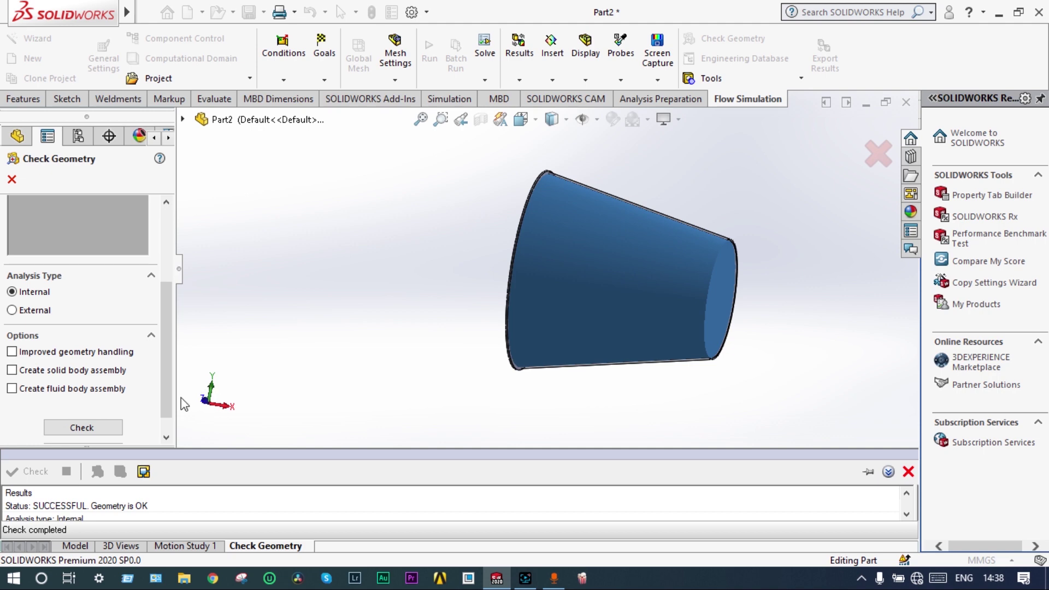
{"action": "left_click", "coordinate": [12, 182]}
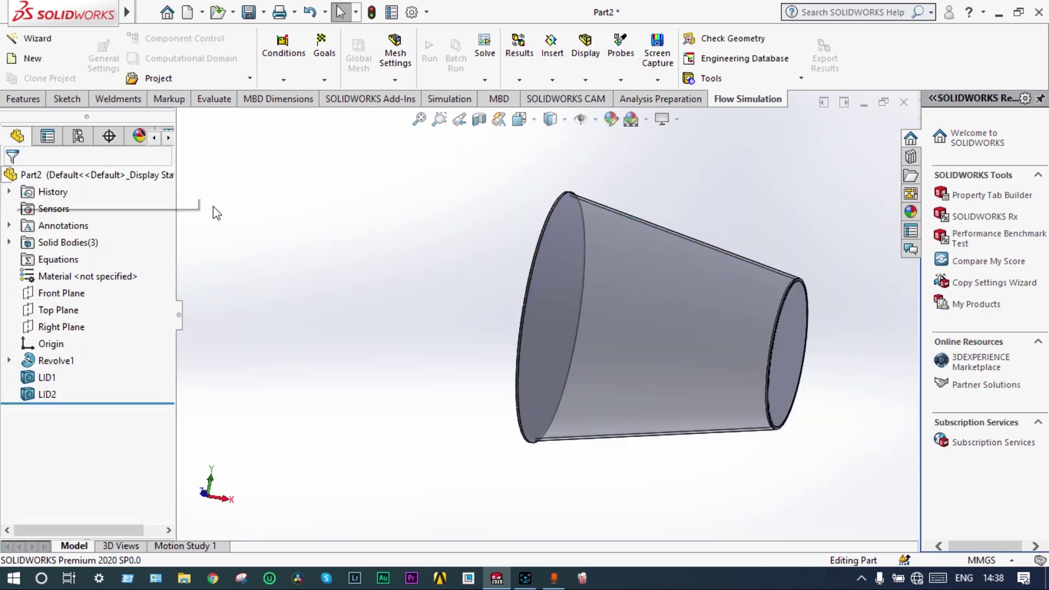
Save the part under the file name Converging pipe.
{"action": "middle_click_drag", "start_coordinate": [875, 369], "coordinate": [763, 339]}
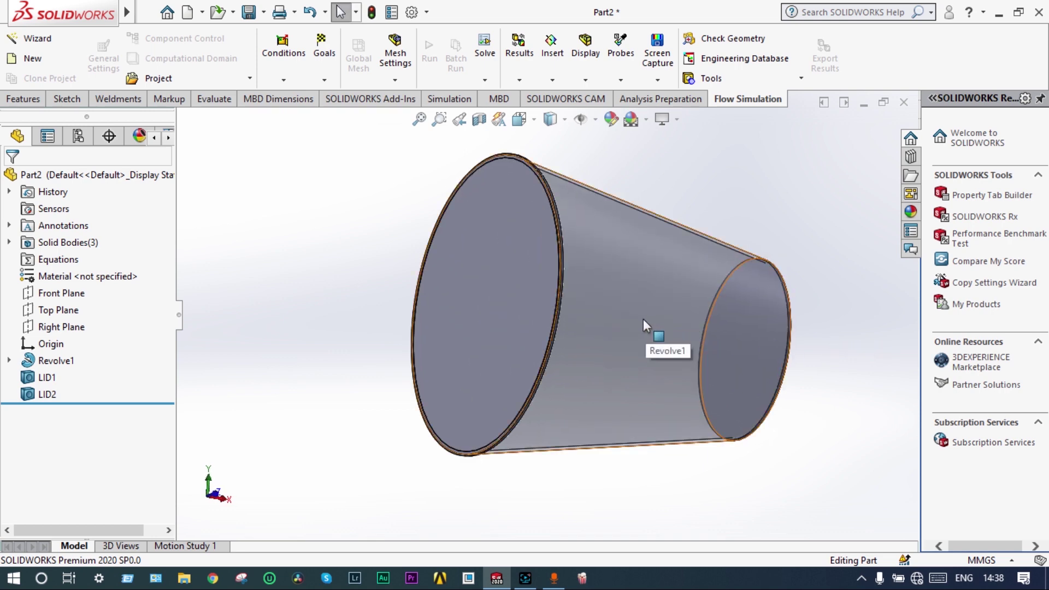
{"action": "middle_click_drag", "start_coordinate": [643, 319], "coordinate": [633, 332]}
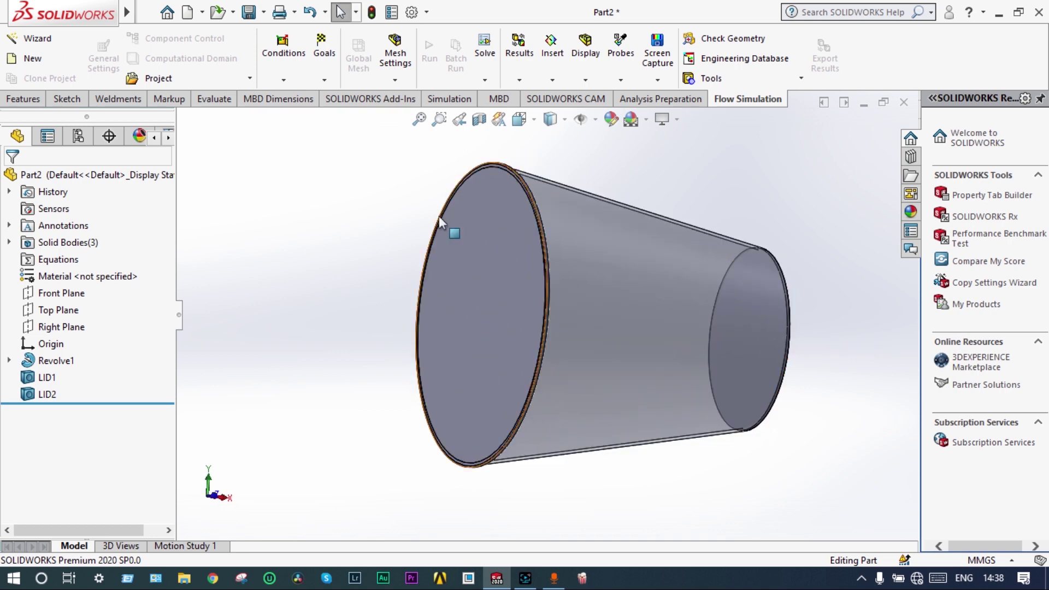
{"action": "left_click", "coordinate": [252, 12]}
{"action": "left_click", "coordinate": [412, 309]}
{"action": "key", "text": "BackSpace"}
{"action": "key", "text": "BackSpace"}
{"action": "key", "text": "BackSpace"}
{"action": "key", "text": "BackSpace"}
{"action": "key", "text": "BackSpace"}
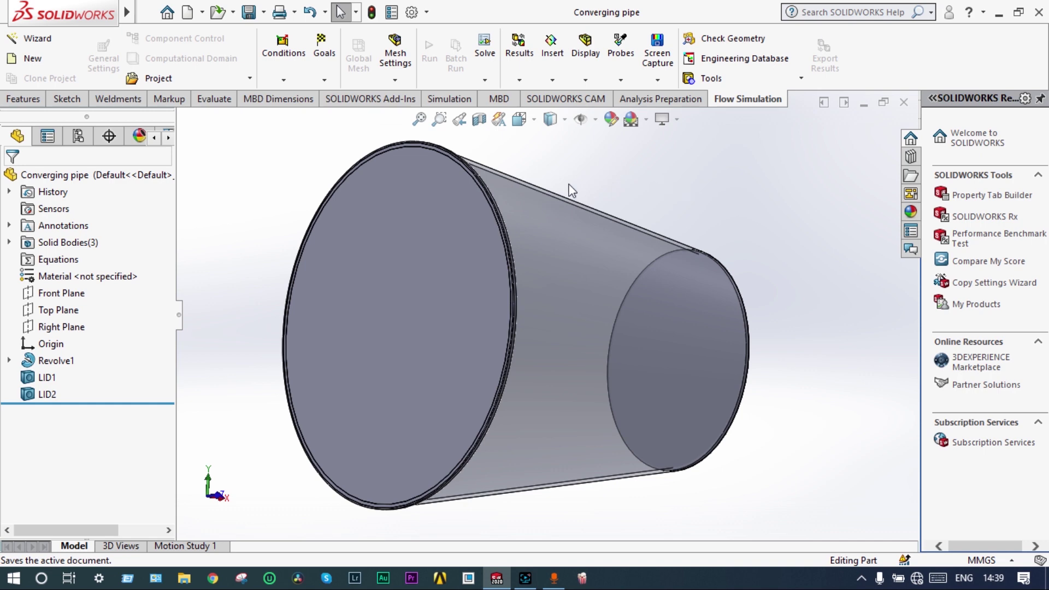
Start a wizard-based flow project named Project(1) on the current configuration and select the SI (m-kg-s) unit system.
{"action": "left_click", "coordinate": [42, 43]}
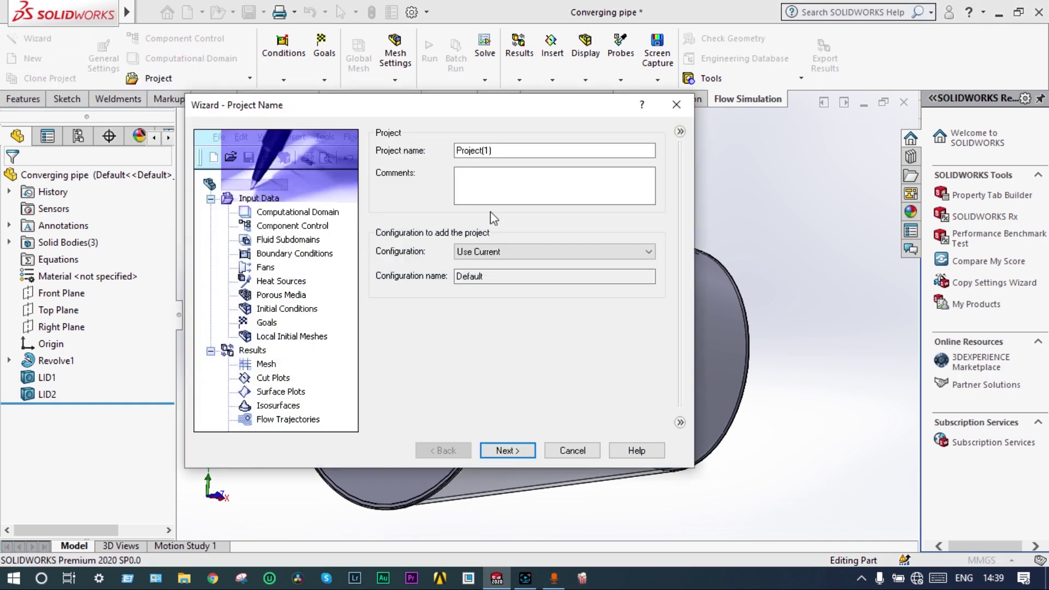
{"action": "left_click", "coordinate": [503, 186]}
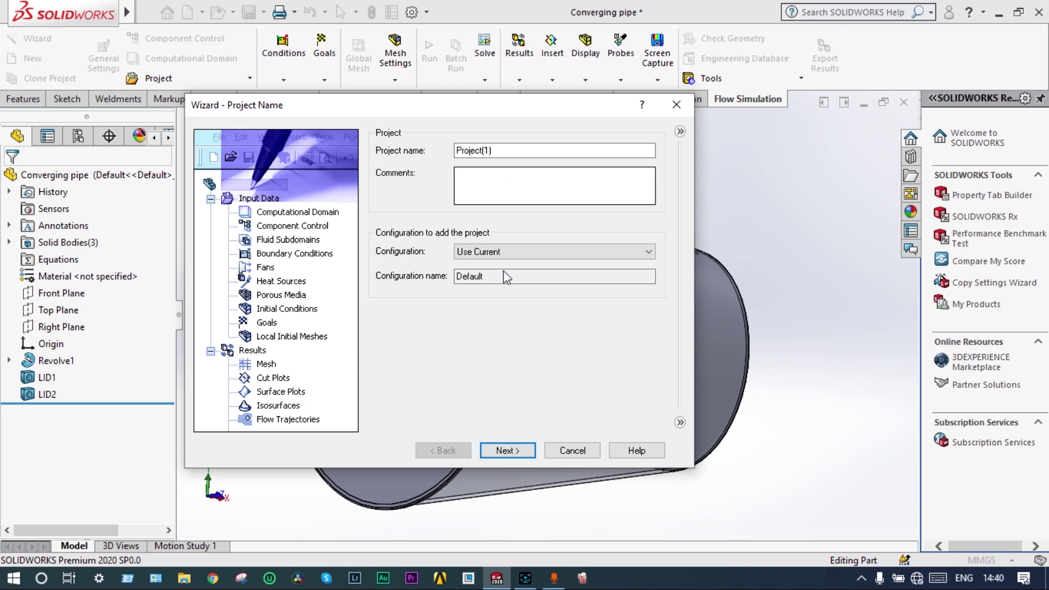
{"action": "left_click", "coordinate": [508, 449]}
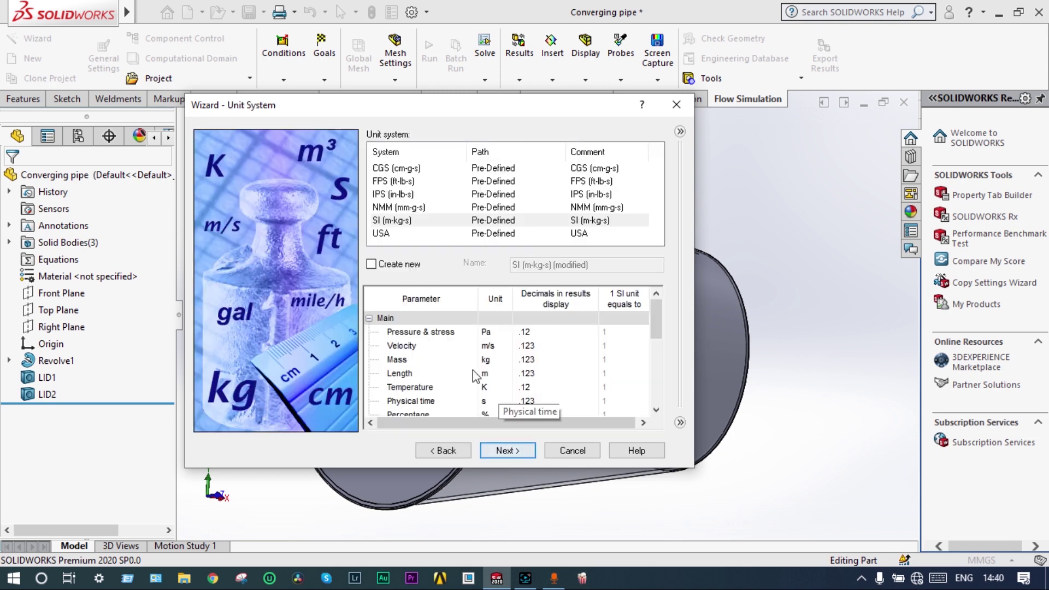
{"action": "left_click", "coordinate": [397, 221]}
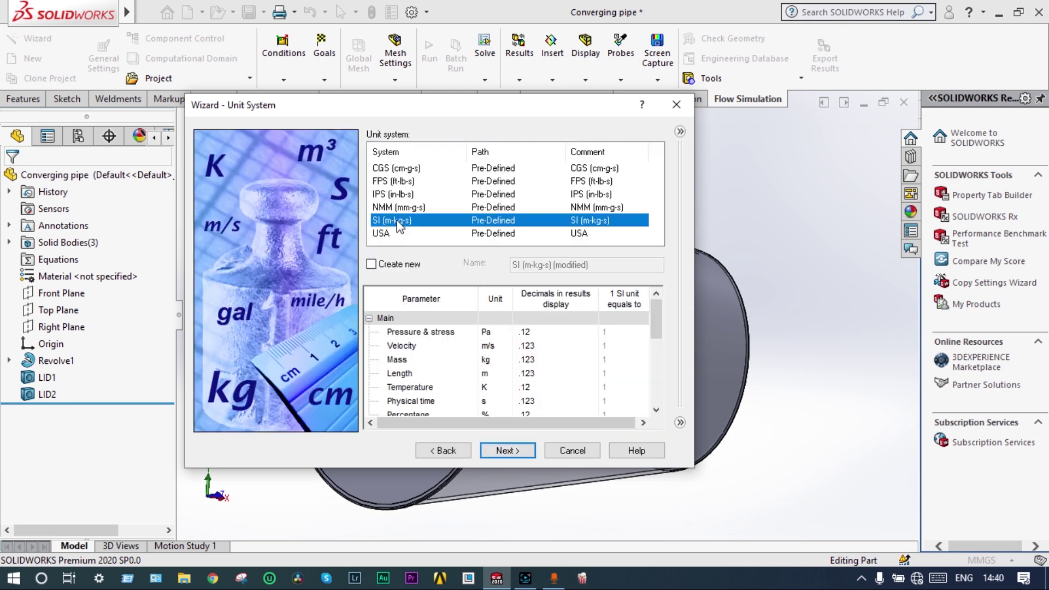
Set the pressure and stress unit to Megapascal [MPa] with result decimals of .123.
{"action": "left_click", "coordinate": [493, 333]}
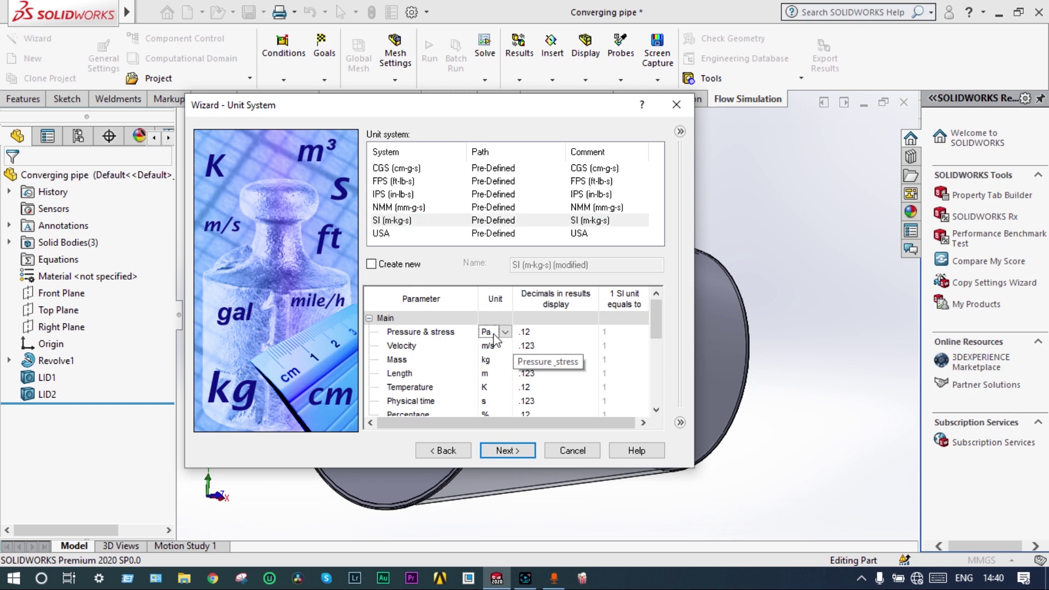
{"action": "left_click", "coordinate": [506, 333]}
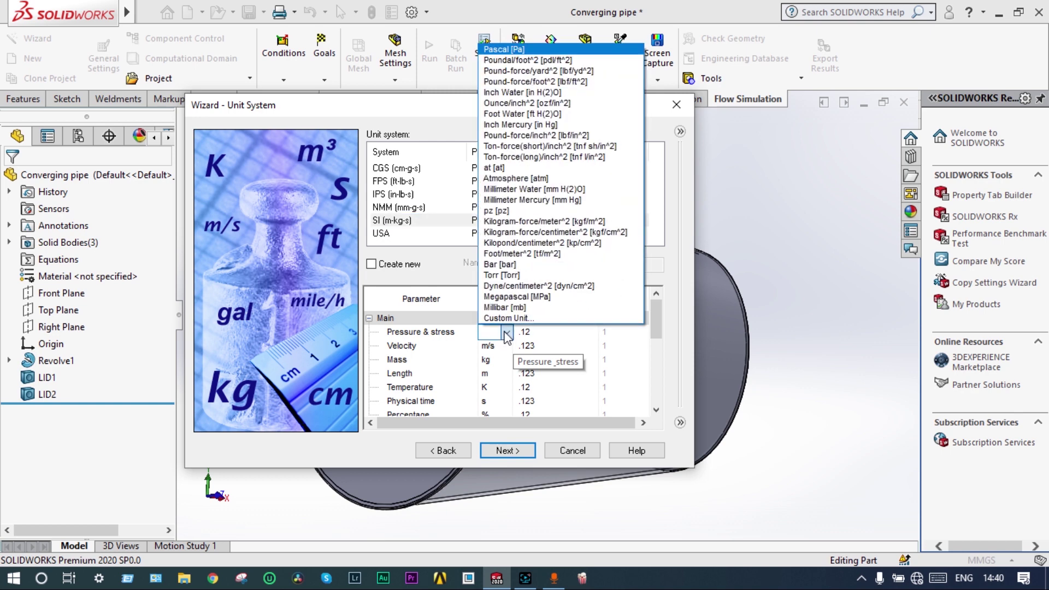
{"action": "left_click", "coordinate": [519, 298]}
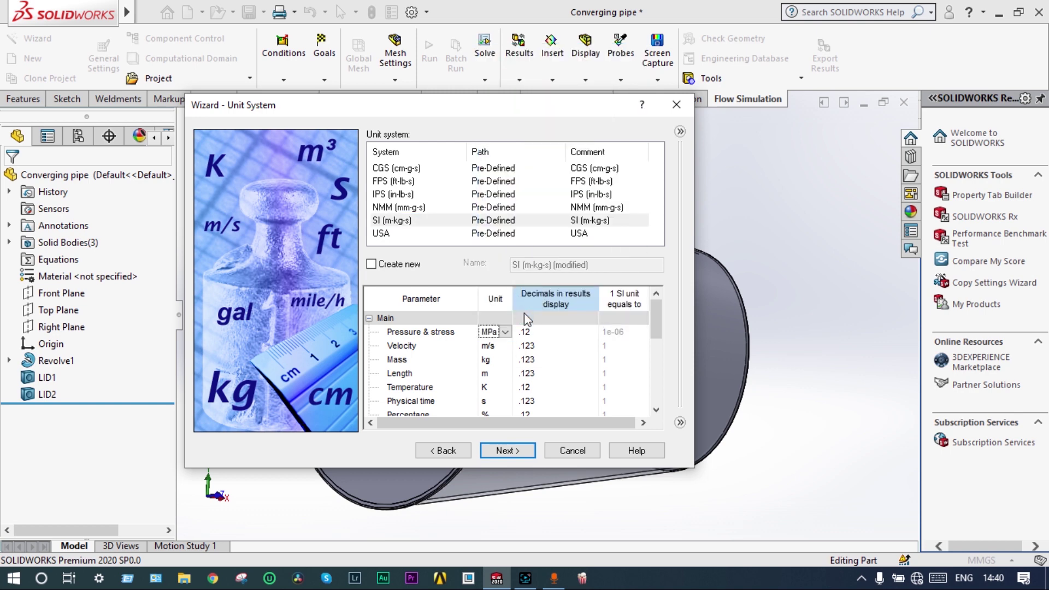
{"action": "left_click", "coordinate": [535, 332]}
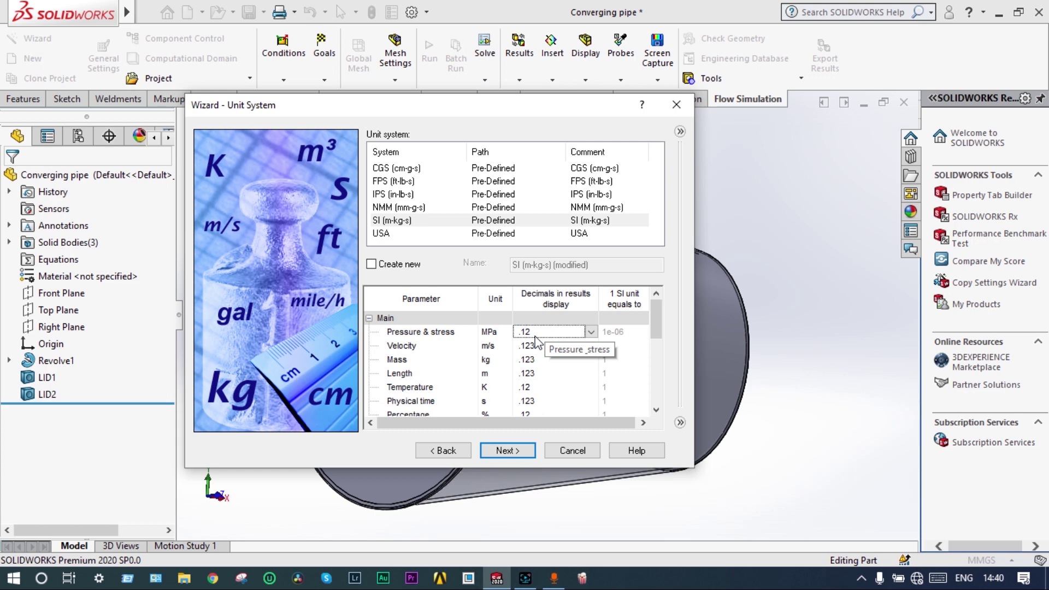
{"action": "left_click", "coordinate": [591, 332]}
{"action": "left_click", "coordinate": [552, 377]}
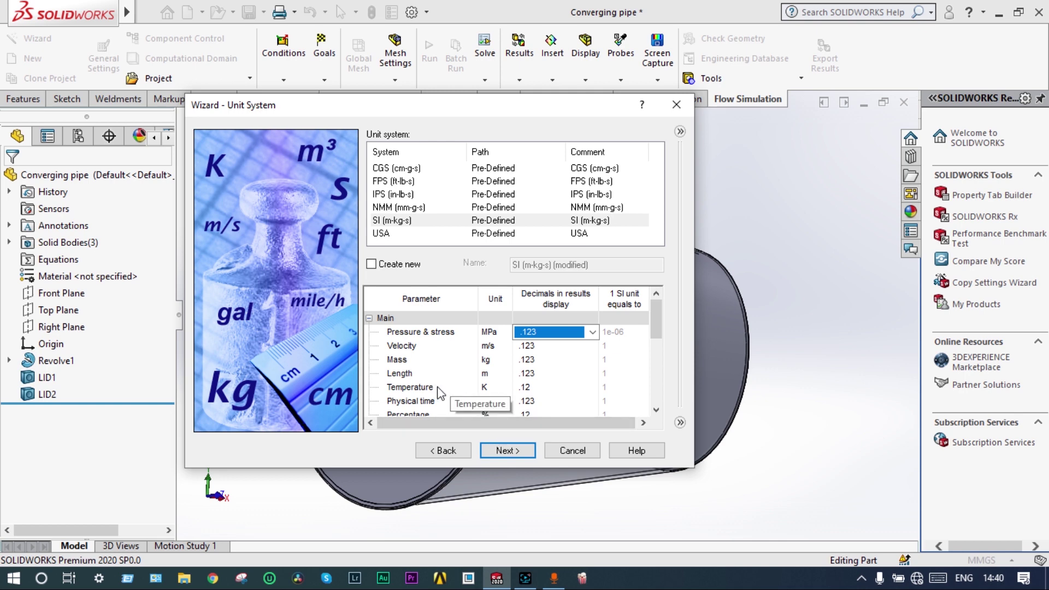
Set the temperature unit to Celsius [°C] and accept the unit system.
{"action": "left_click", "coordinate": [506, 388]}
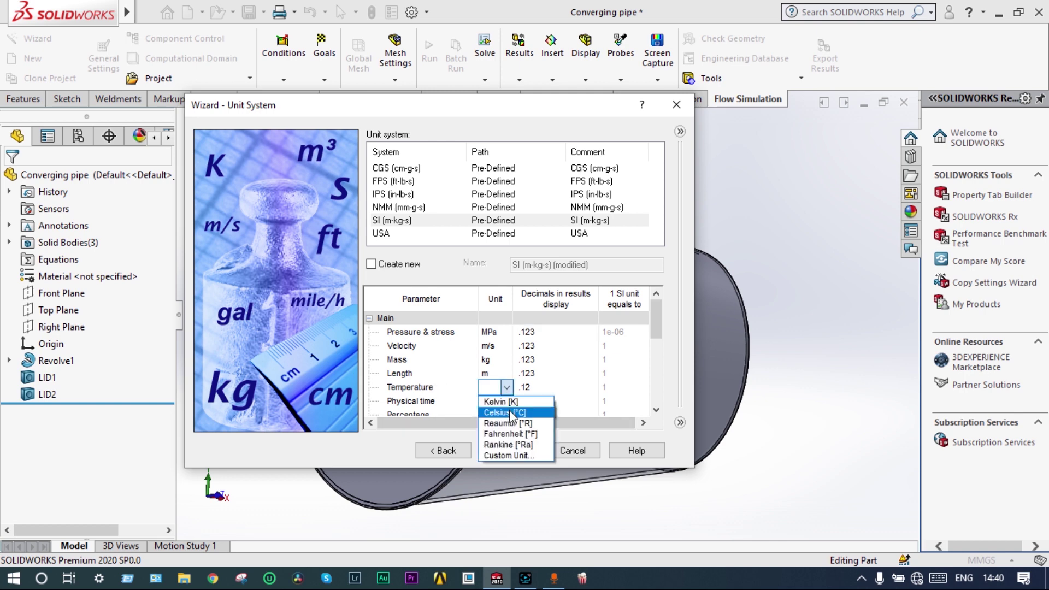
{"action": "left_click", "coordinate": [511, 413]}
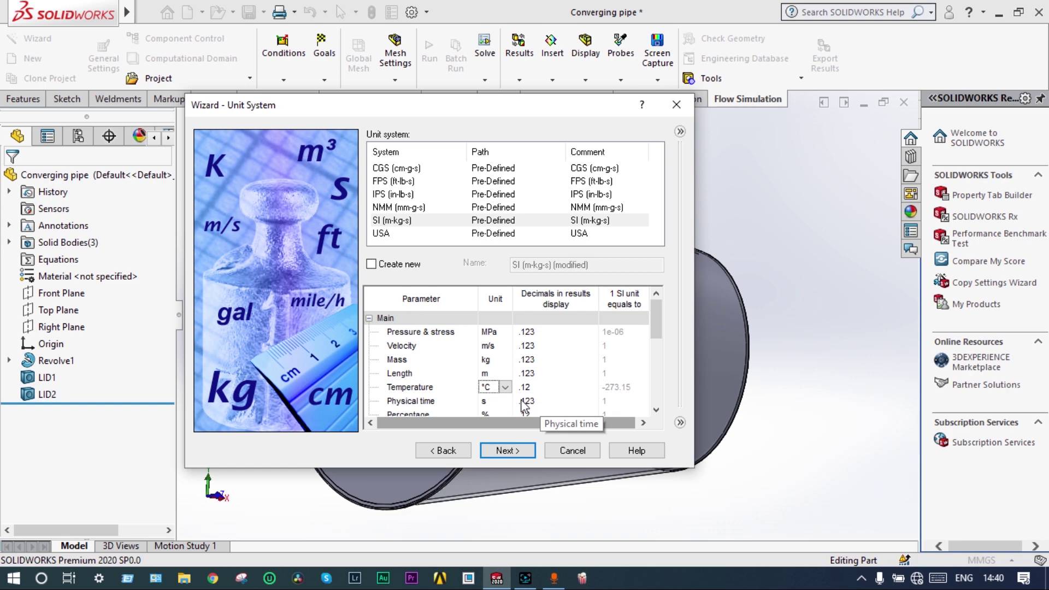
{"action": "left_click", "coordinate": [508, 451]}
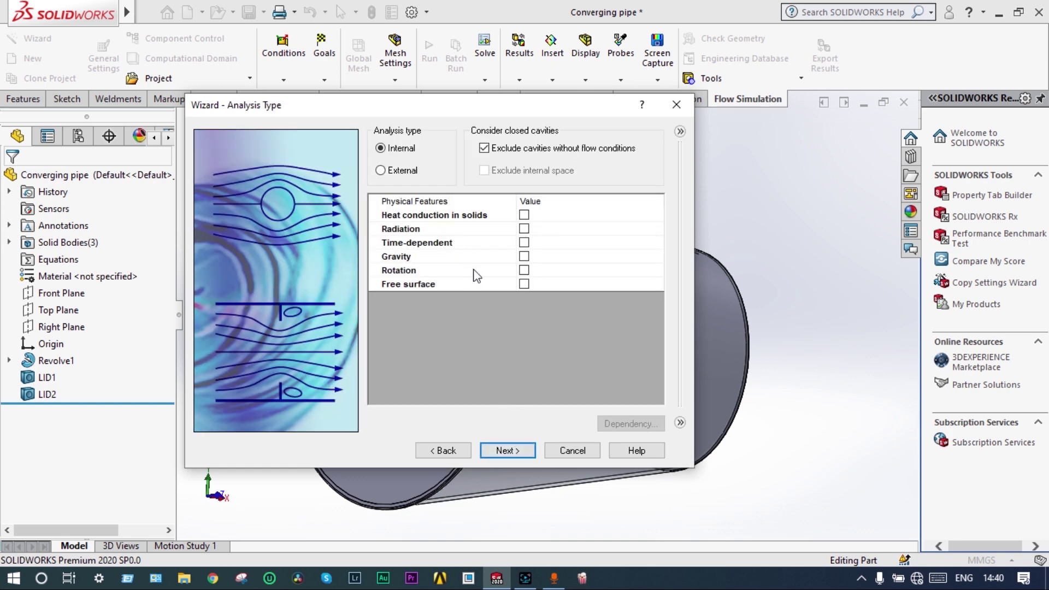
Accept the Internal analysis type without extra physical features and add the predefined gas Air as the default project fluid.
{"action": "left_click", "coordinate": [508, 451]}
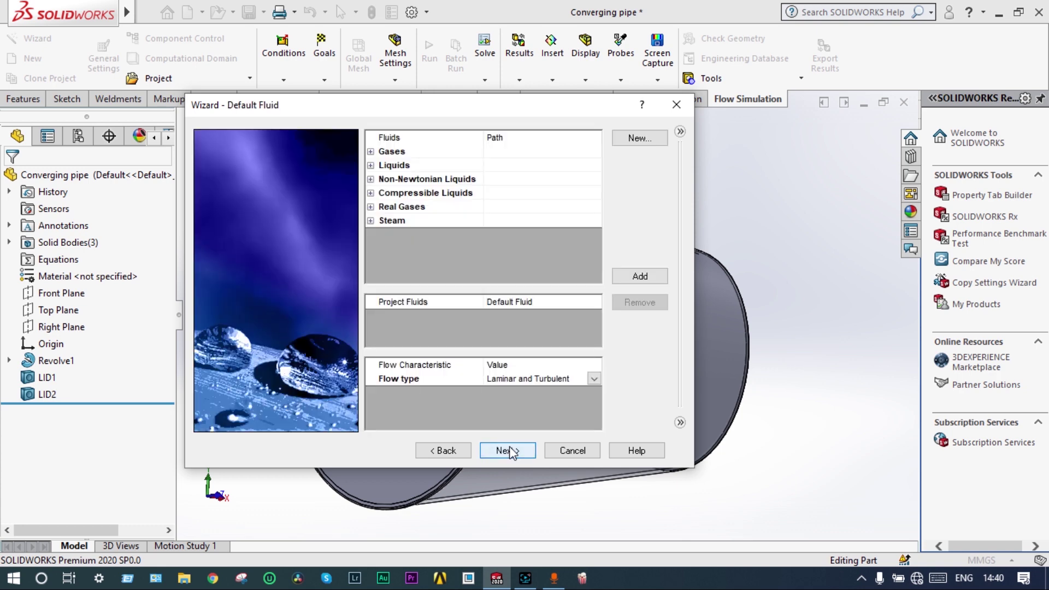
{"action": "left_click", "coordinate": [371, 152]}
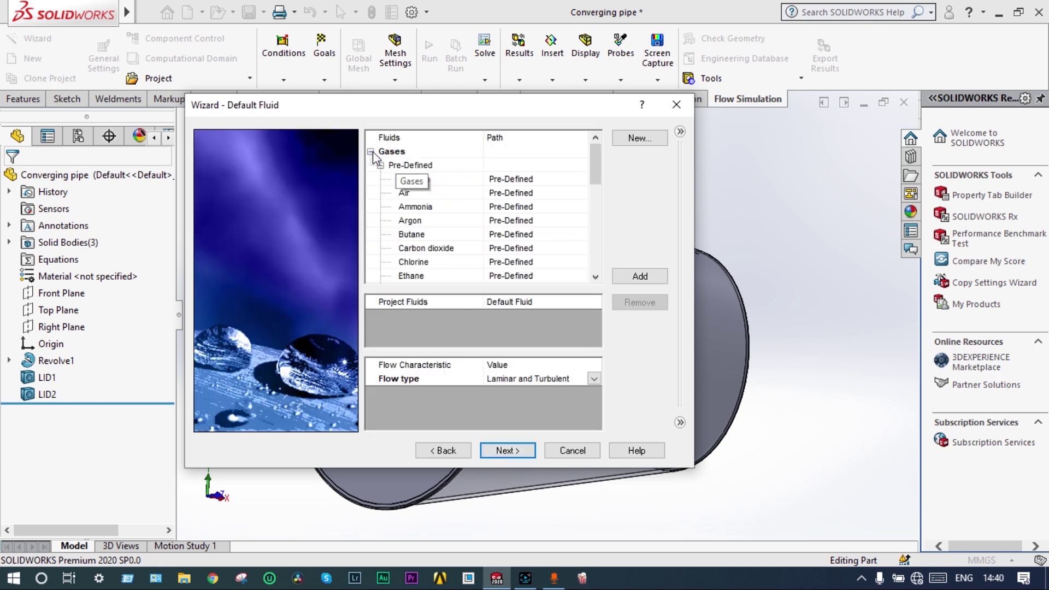
{"action": "double_click", "coordinate": [410, 193]}
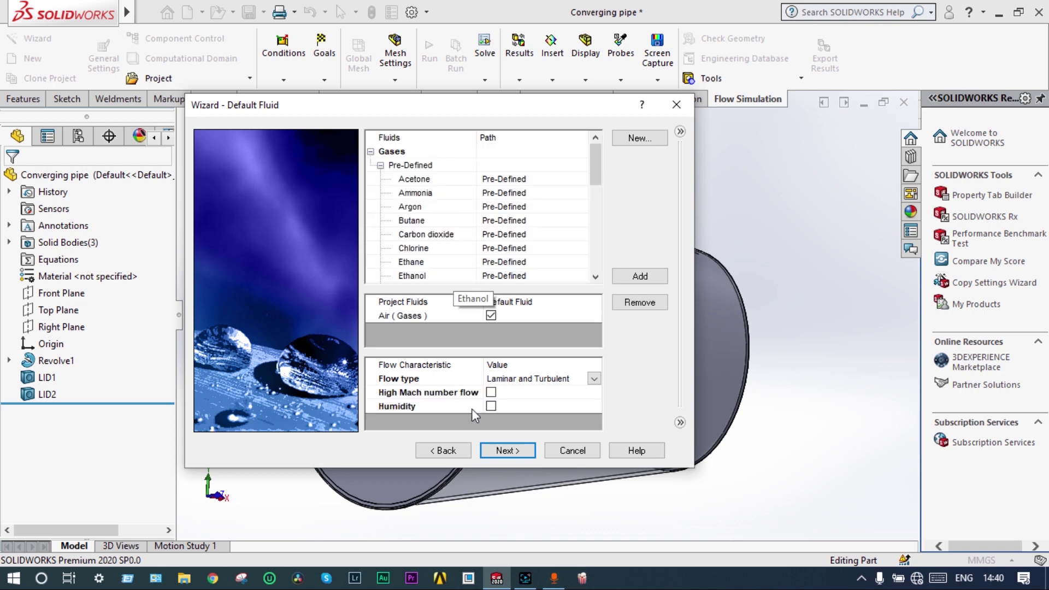
{"action": "left_click", "coordinate": [516, 448]}
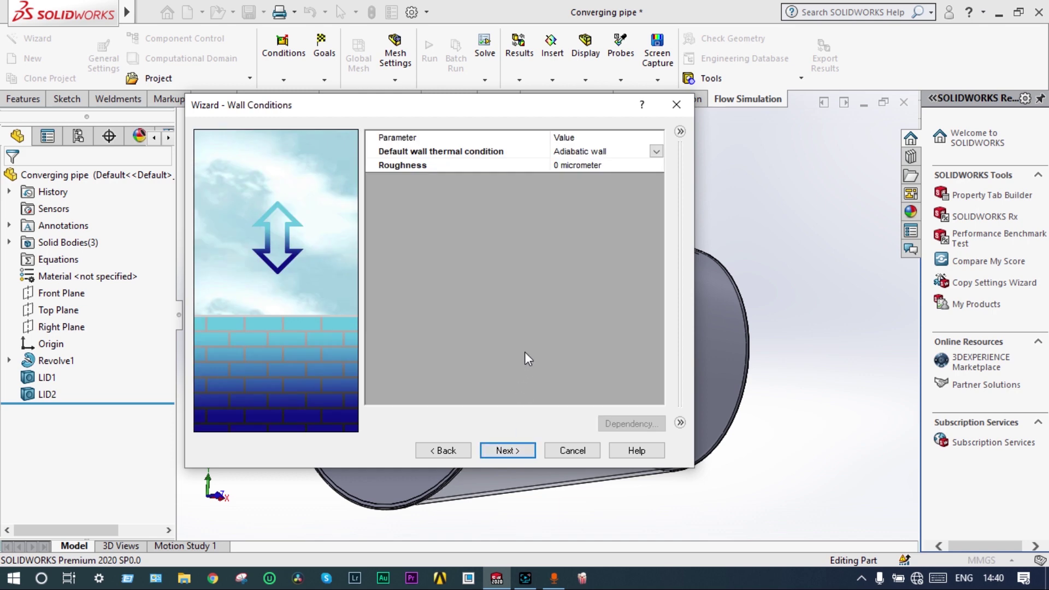
Finish the wizard with the default wall and initial conditions and hide the computational domain.
{"action": "left_click", "coordinate": [513, 453]}
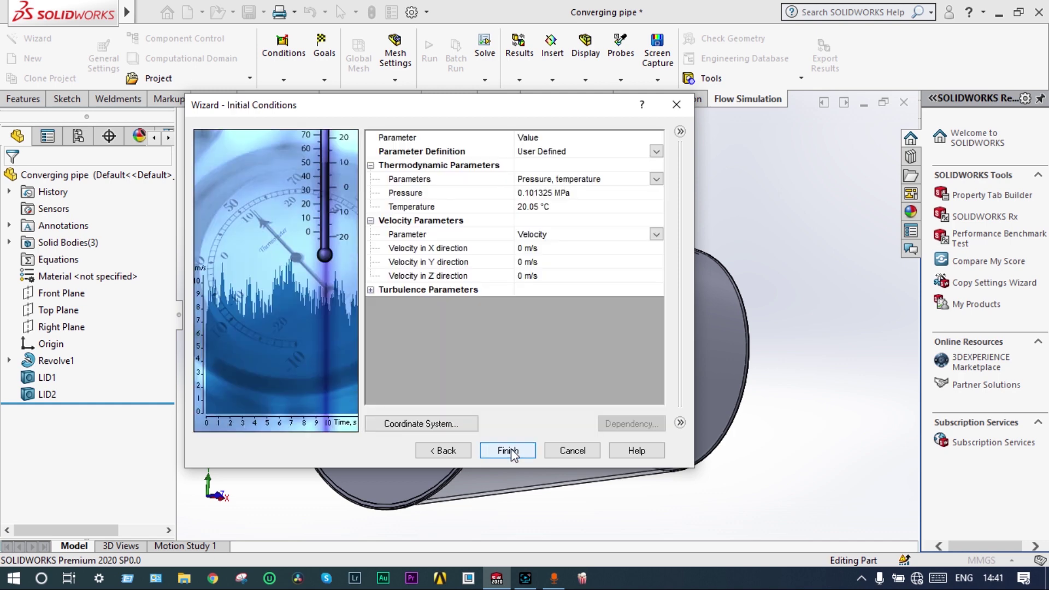
{"action": "left_click", "coordinate": [511, 452]}
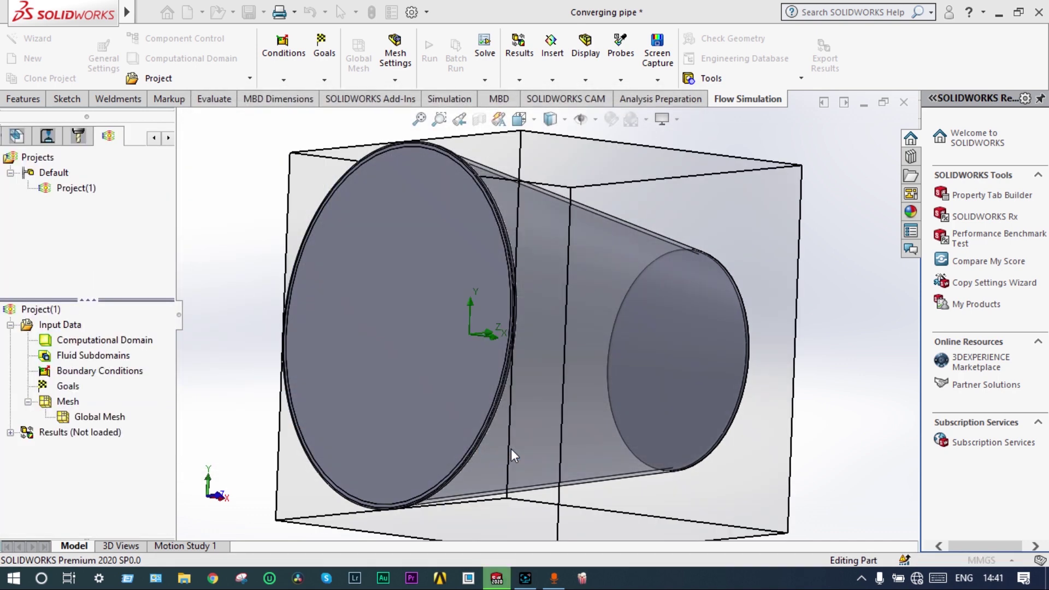
{"action": "middle_click_drag", "start_coordinate": [783, 359], "coordinate": [689, 381]}
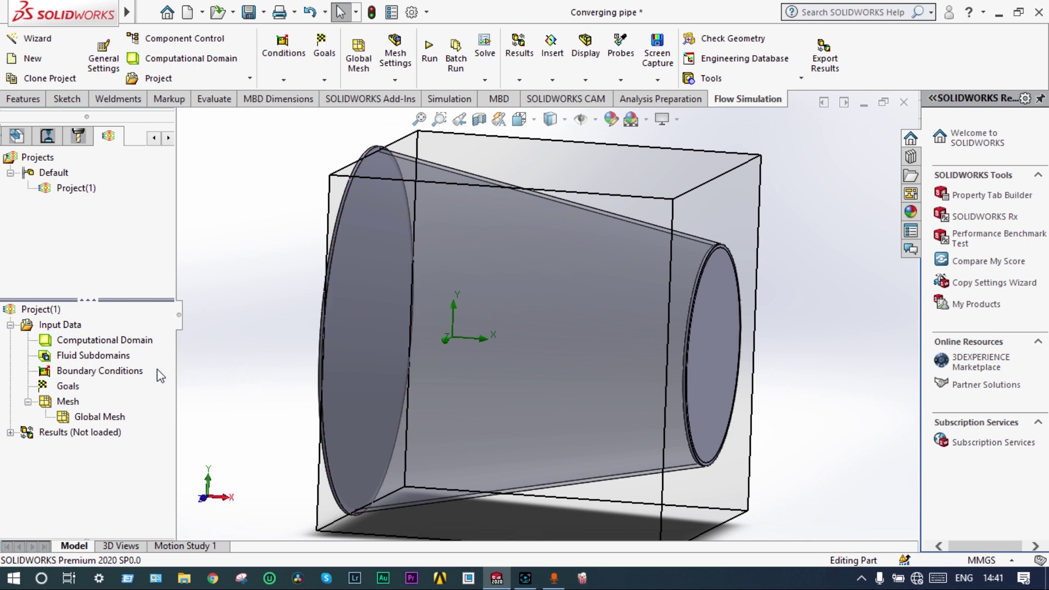
{"action": "right_click", "coordinate": [131, 341]}
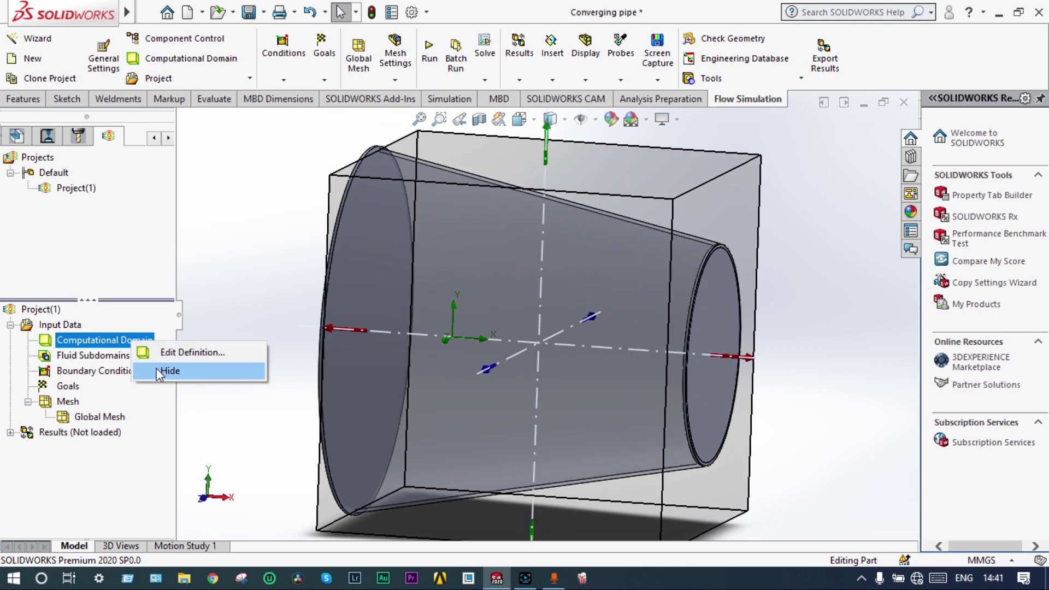
{"action": "left_click", "coordinate": [158, 371]}
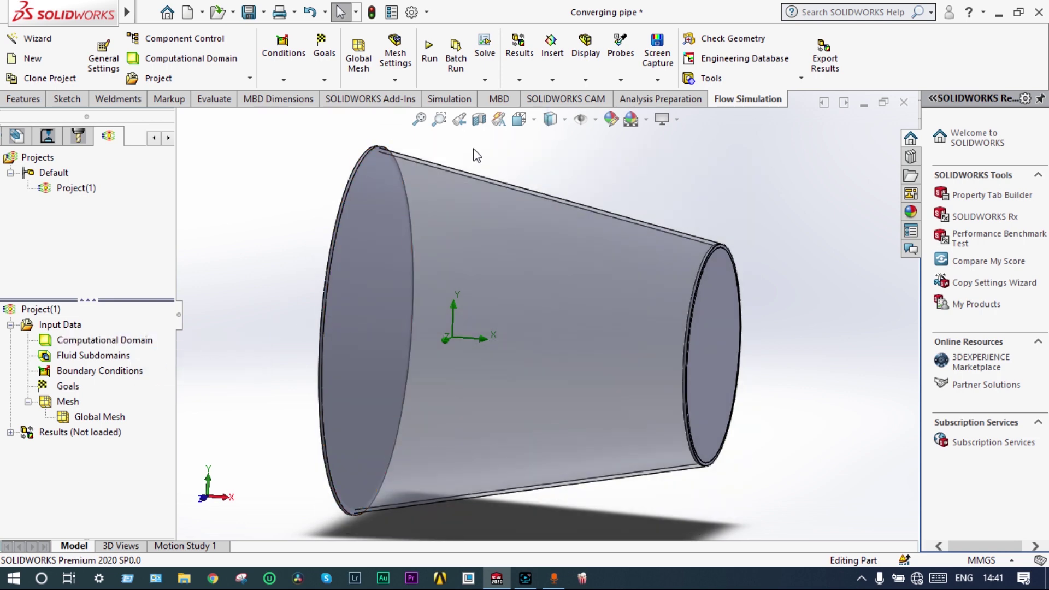
Section the model view on the Front Plane to expose the inner faces of the lids.
{"action": "left_click", "coordinate": [480, 120]}
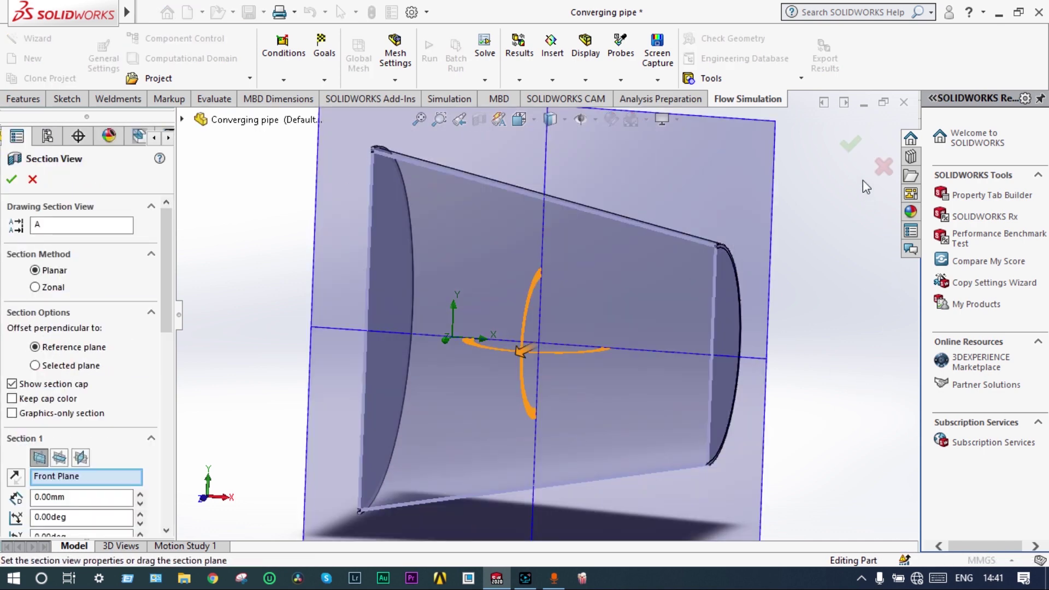
{"action": "left_click", "coordinate": [850, 144]}
{"action": "middle_click_drag", "start_coordinate": [794, 299], "coordinate": [711, 320]}
{"action": "scroll", "coordinate": [446, 372], "scroll_direction": "down", "scroll_amount": 3}
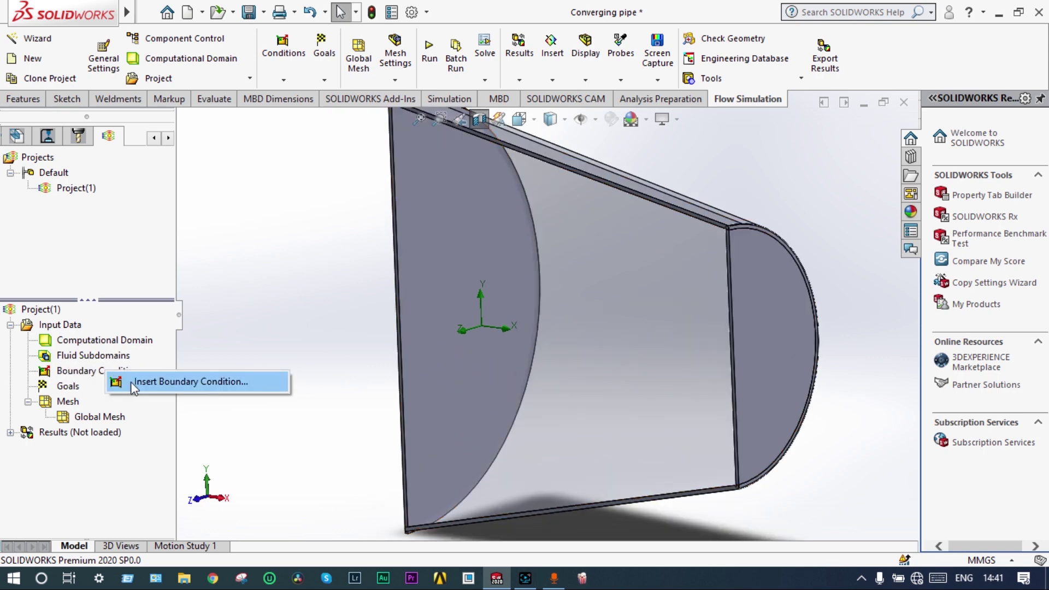
Insert an Inlet Velocity boundary condition of 1 m/s on the inner face of the large-end lid.
{"action": "left_click", "coordinate": [132, 383]}
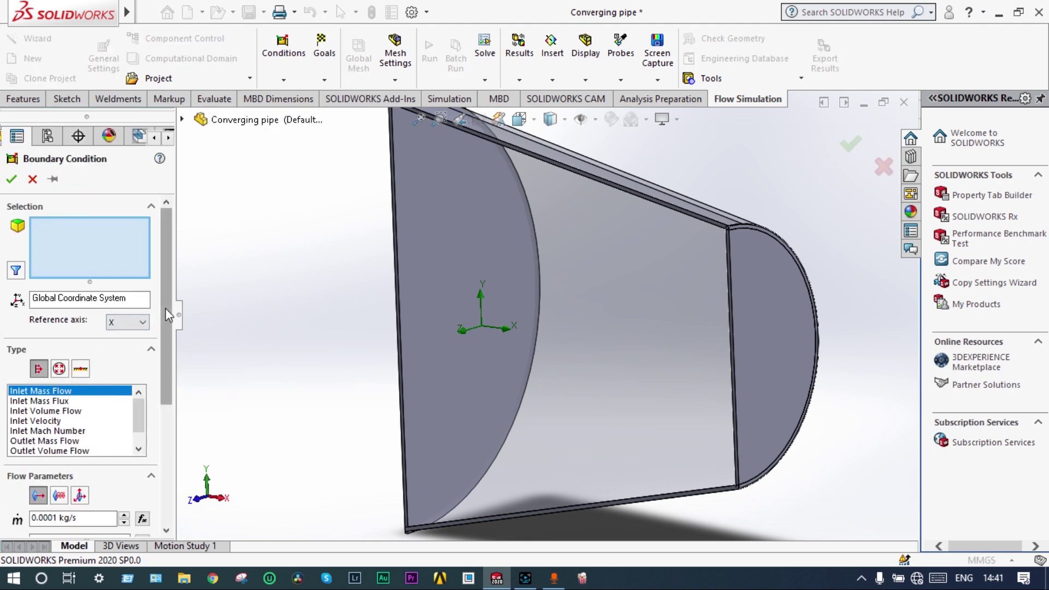
{"action": "left_click_drag", "start_coordinate": [168, 317], "coordinate": [169, 372]}
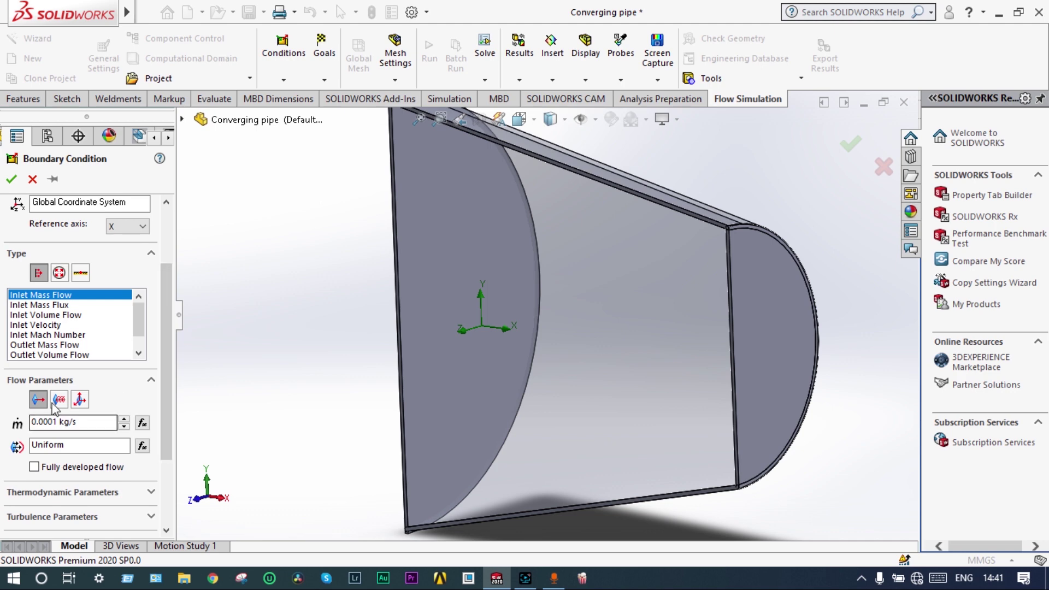
{"action": "left_click", "coordinate": [40, 326]}
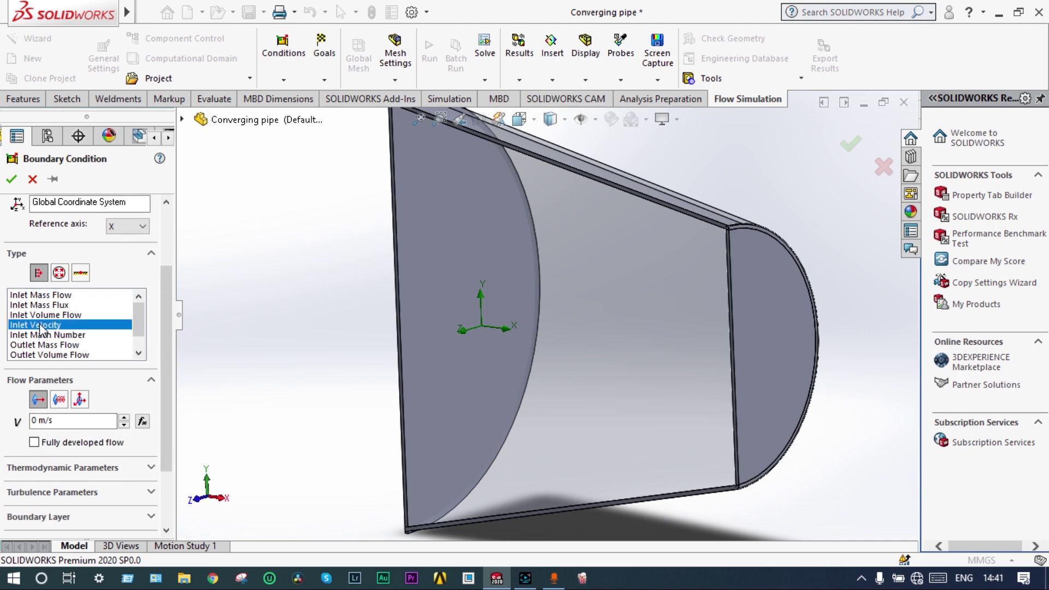
{"action": "left_click", "coordinate": [41, 420]}
{"action": "key", "text": "BackSpace"}
{"action": "type", "text": "1"}
{"action": "left_click", "coordinate": [442, 299]}
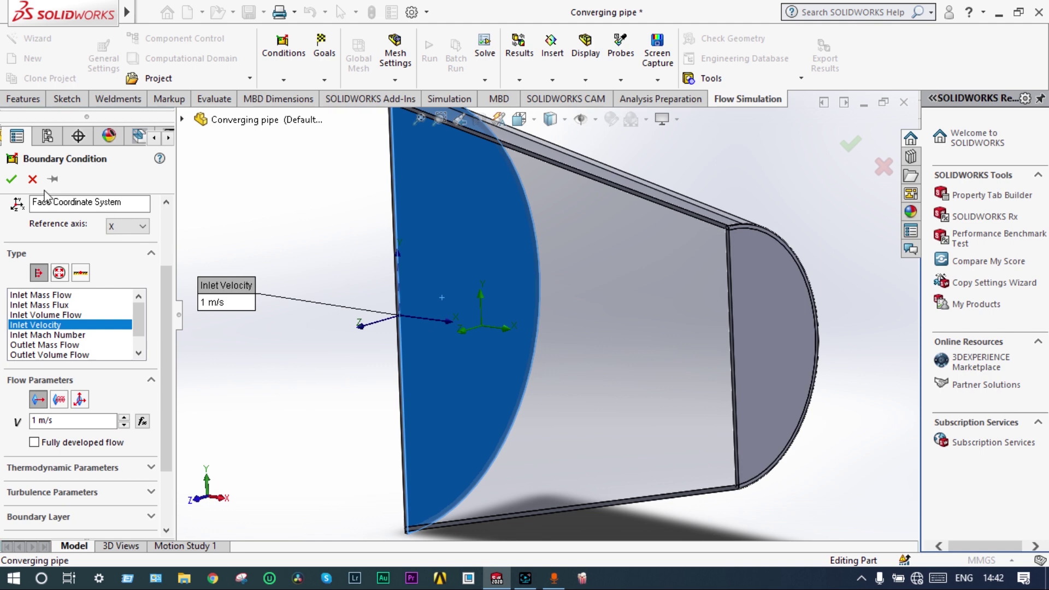
{"action": "left_click", "coordinate": [12, 179]}
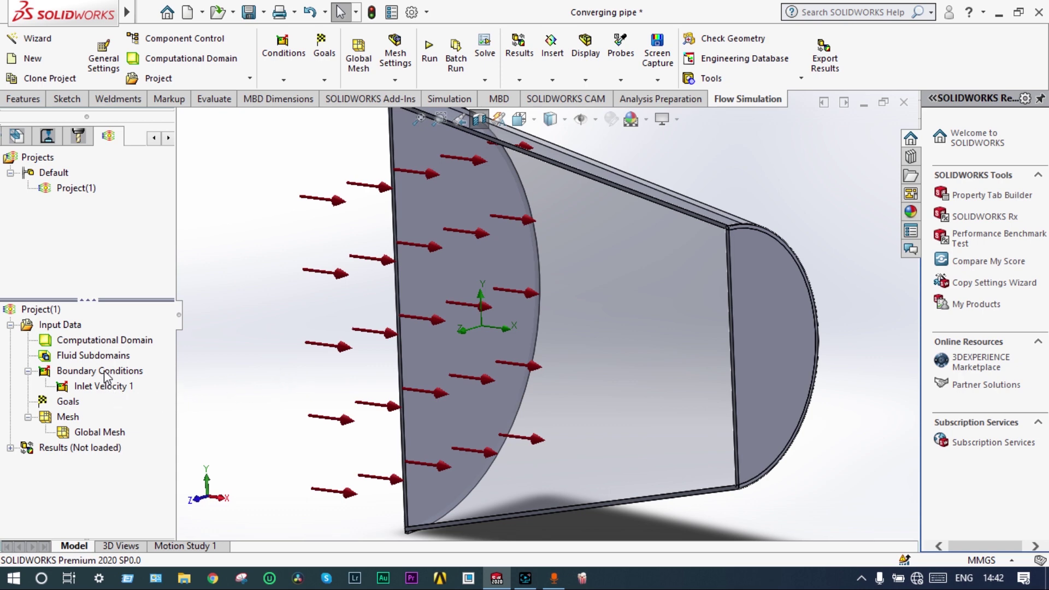
Insert an Environment Pressure boundary condition with the default 0.101325 MPa and 20.05 °C on the inner face of the small-end lid.
{"action": "right_click", "coordinate": [132, 373]}
{"action": "left_click", "coordinate": [130, 379]}
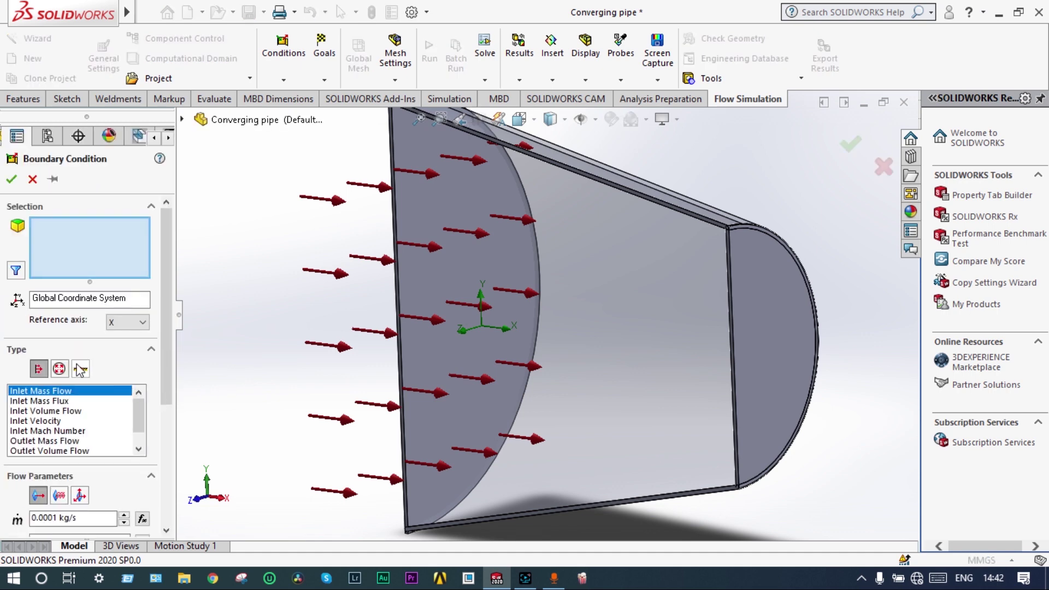
{"action": "left_click", "coordinate": [60, 369]}
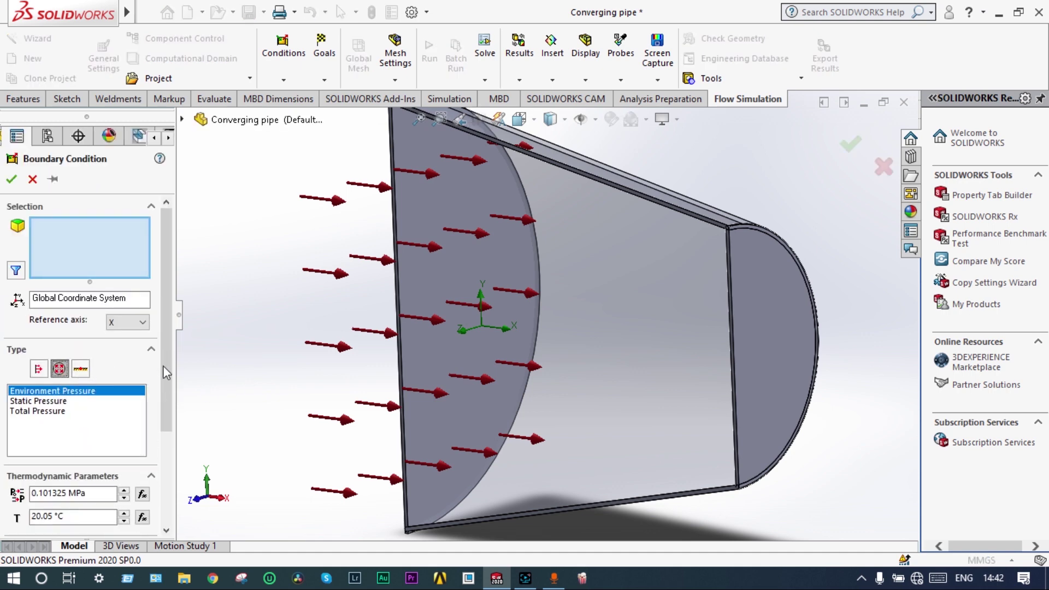
{"action": "middle_click_drag", "start_coordinate": [235, 349], "coordinate": [319, 349]}
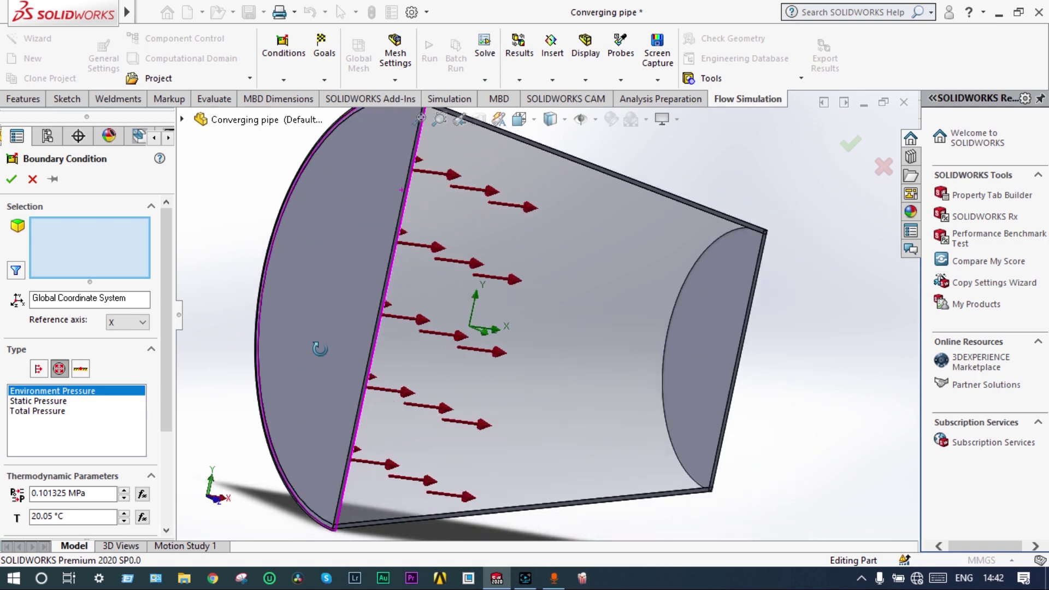
{"action": "left_click", "coordinate": [705, 323]}
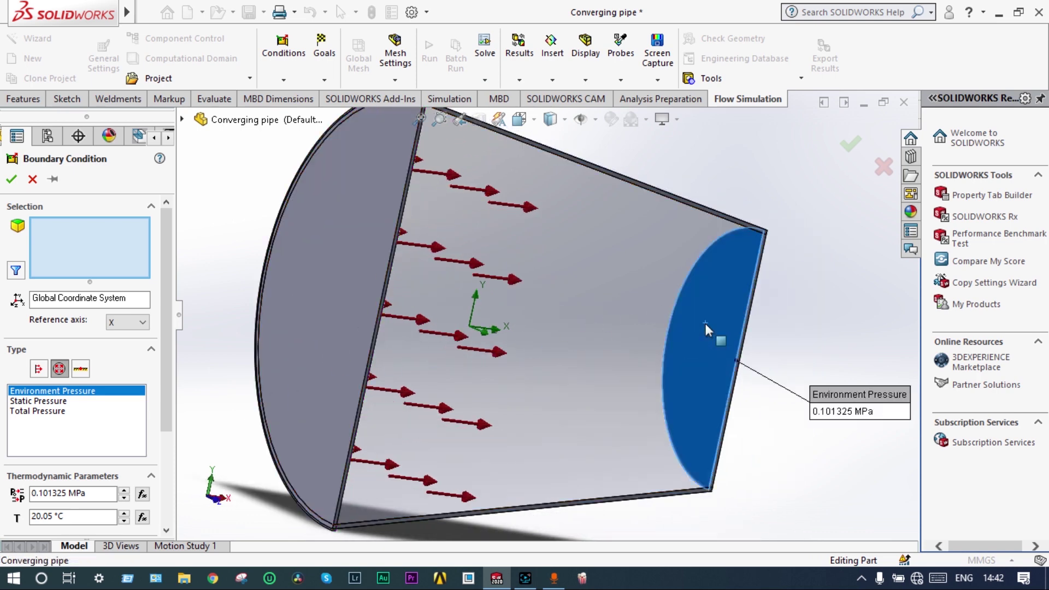
{"action": "left_click", "coordinate": [12, 179]}
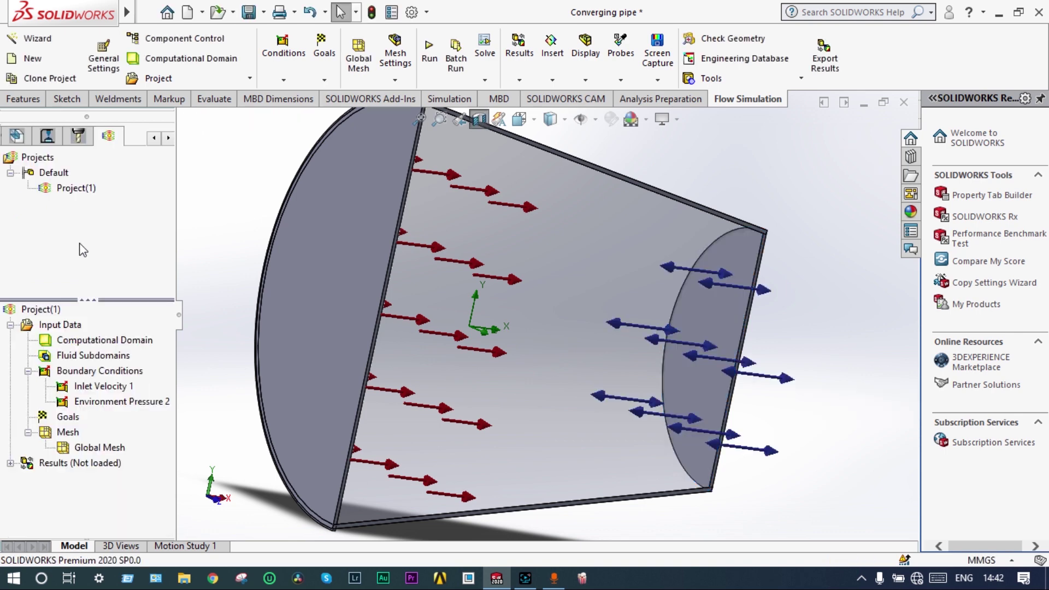
Turn off the section view and show the whole pipe approximately from the front.
{"action": "middle_click_drag", "start_coordinate": [250, 321], "coordinate": [219, 319]}
{"action": "key", "text": "Escape"}
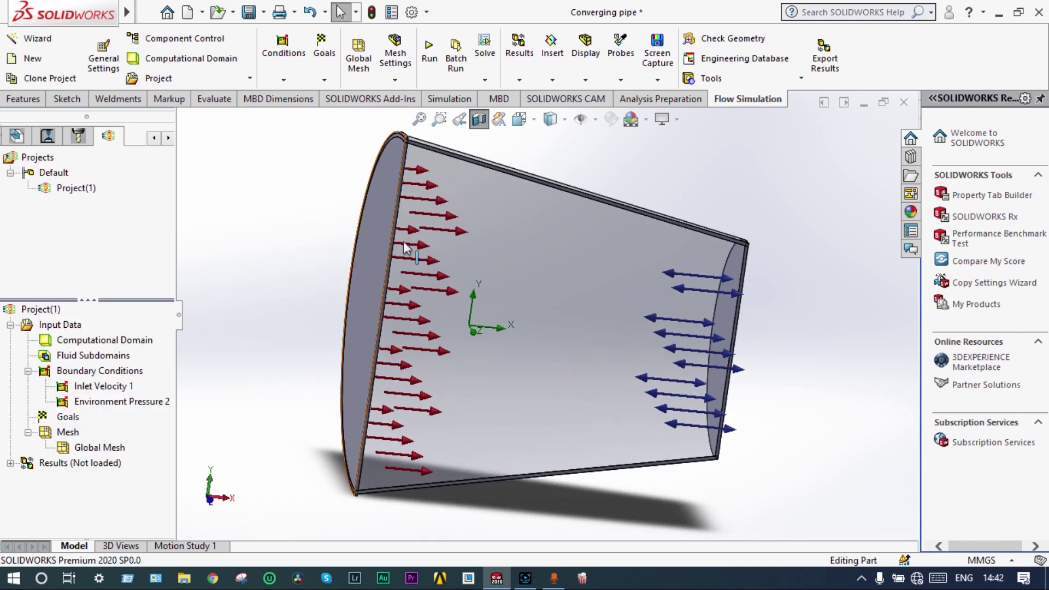
{"action": "left_click", "coordinate": [479, 119]}
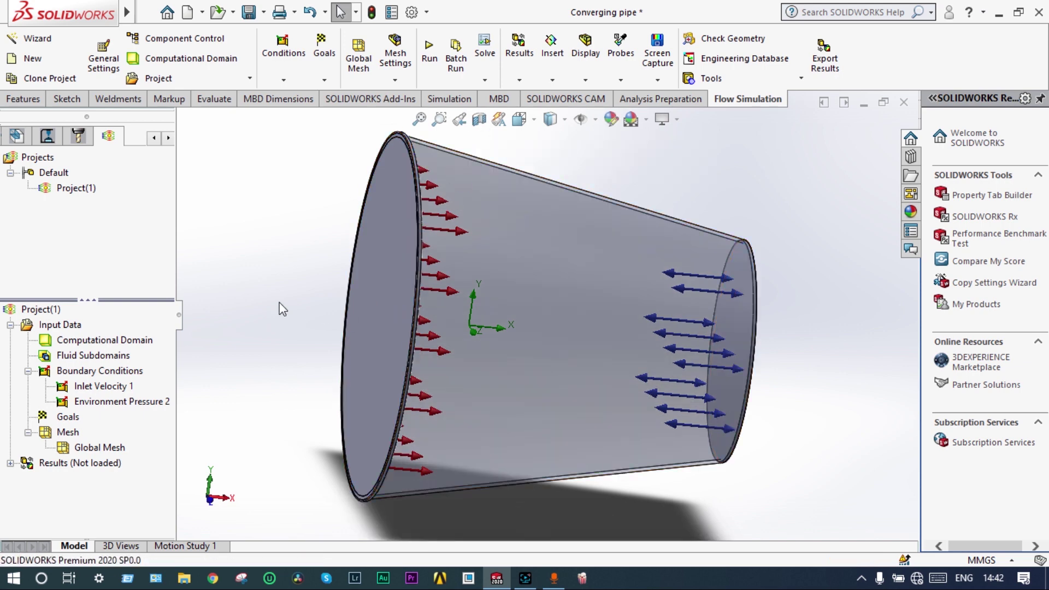
{"action": "middle_click_drag", "start_coordinate": [281, 304], "coordinate": [250, 301]}
{"action": "key", "text": "ctrl+1"}
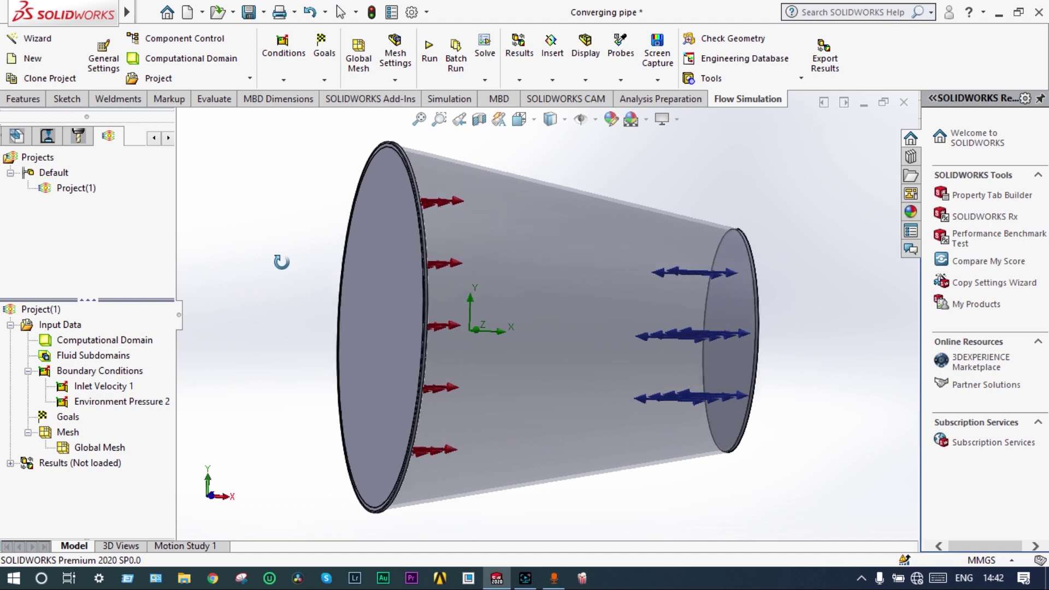
{"action": "key", "text": "Escape"}
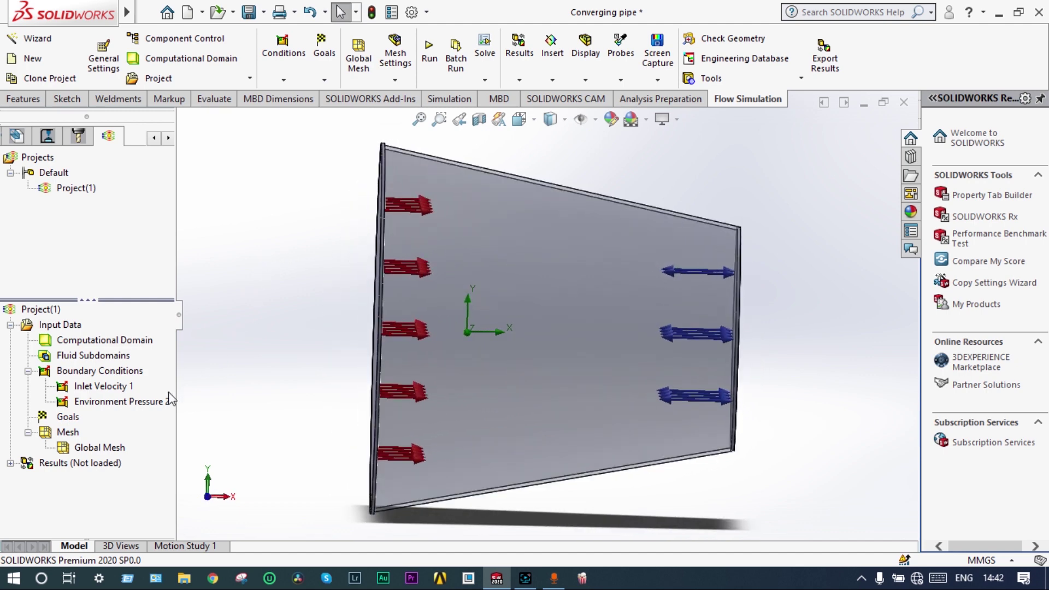
{"action": "right_click", "coordinate": [68, 418]}
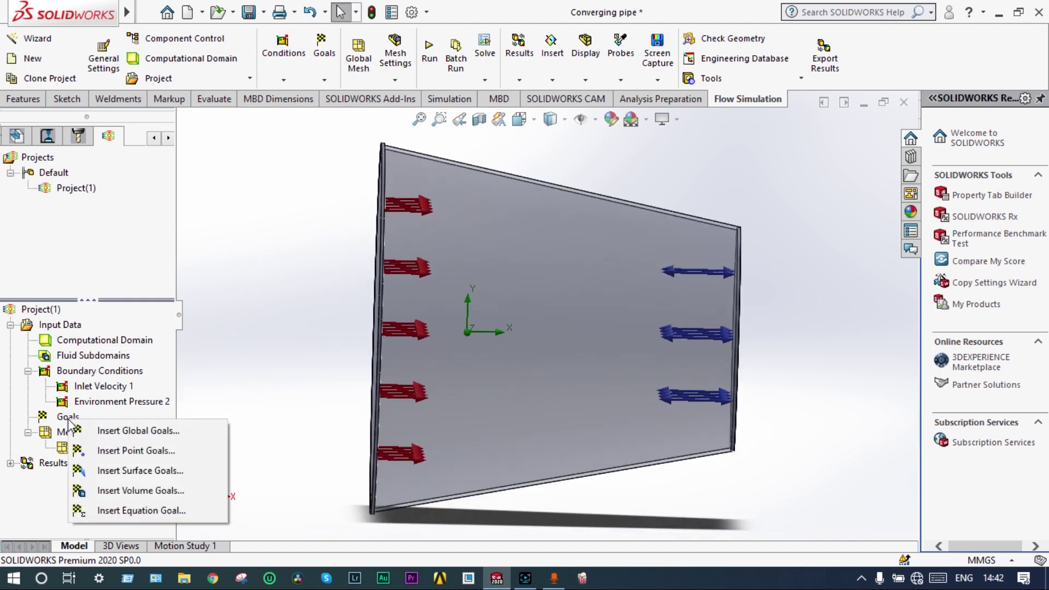
{"action": "left_click", "coordinate": [113, 470]}
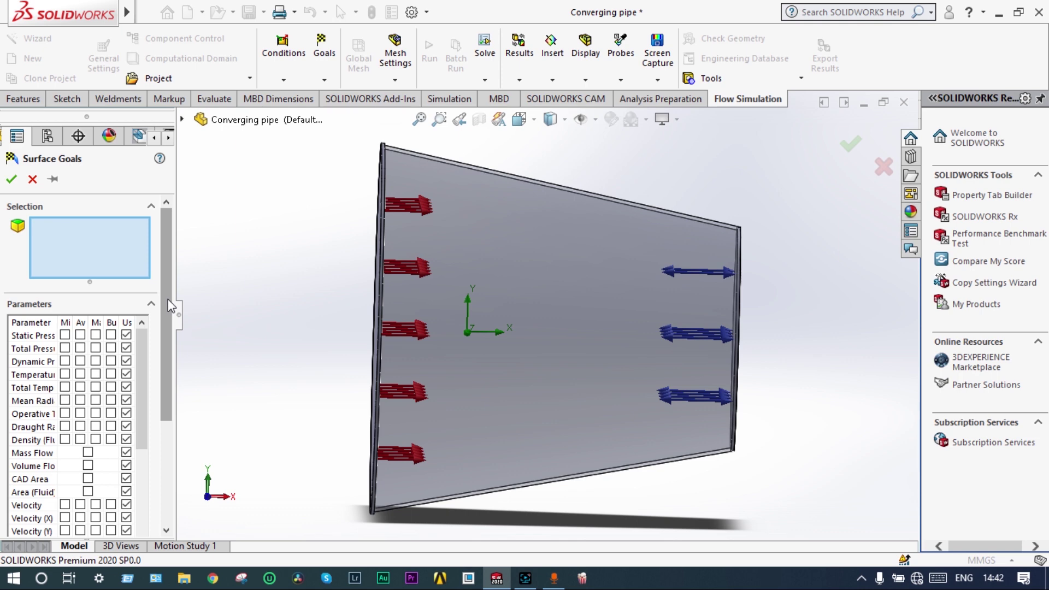
{"action": "left_click", "coordinate": [80, 504]}
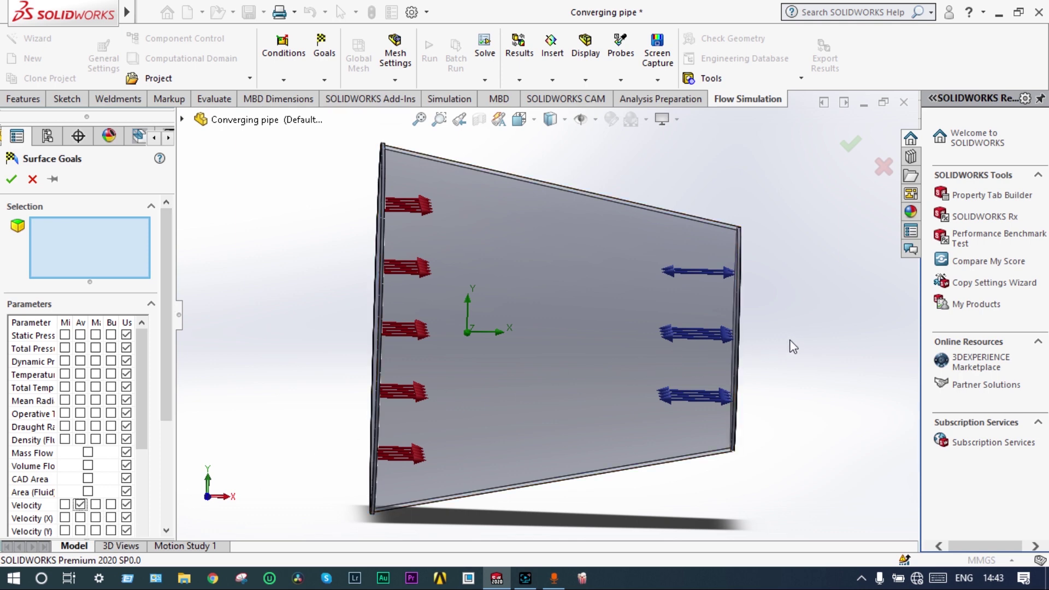
{"action": "middle_click_drag", "start_coordinate": [790, 340], "coordinate": [713, 340]}
Insert a surface goal for average Velocity on the small-end lid body LID1.
{"action": "right_click", "coordinate": [74, 420]}
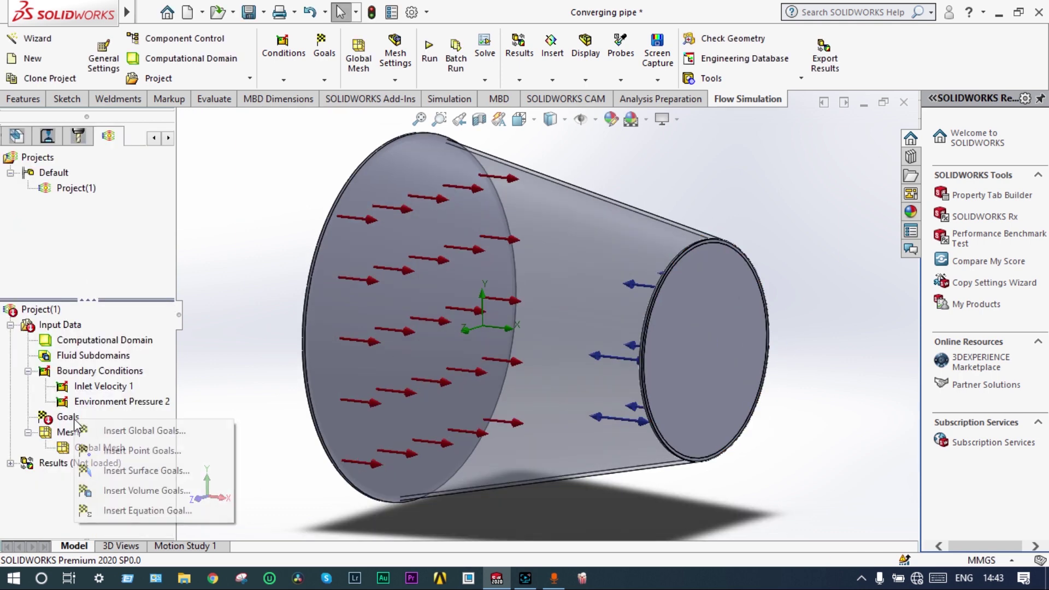
{"action": "left_click", "coordinate": [145, 469]}
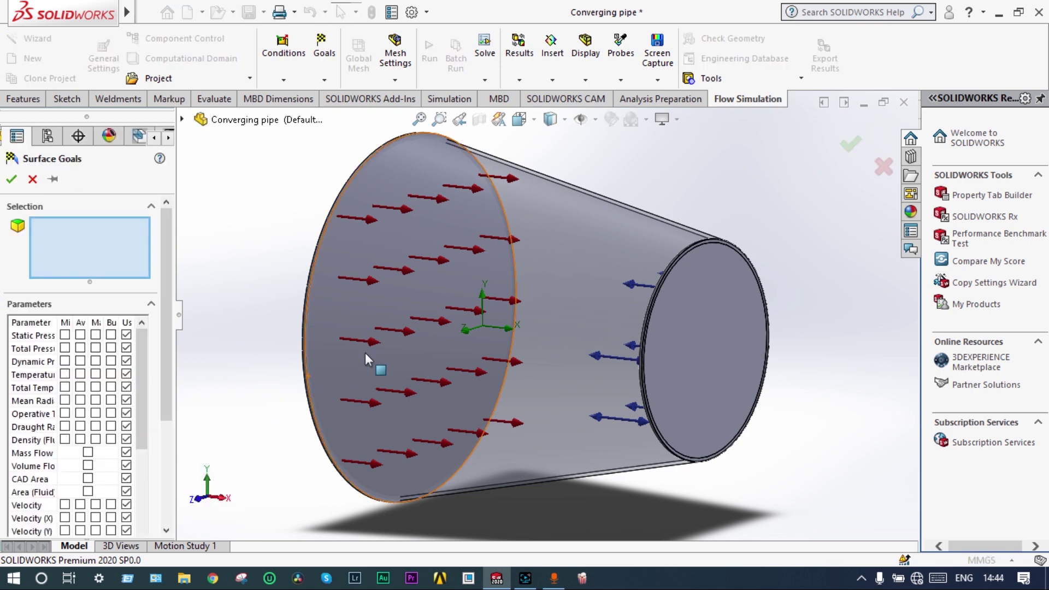
{"action": "middle_click_drag", "start_coordinate": [795, 298], "coordinate": [883, 286]}
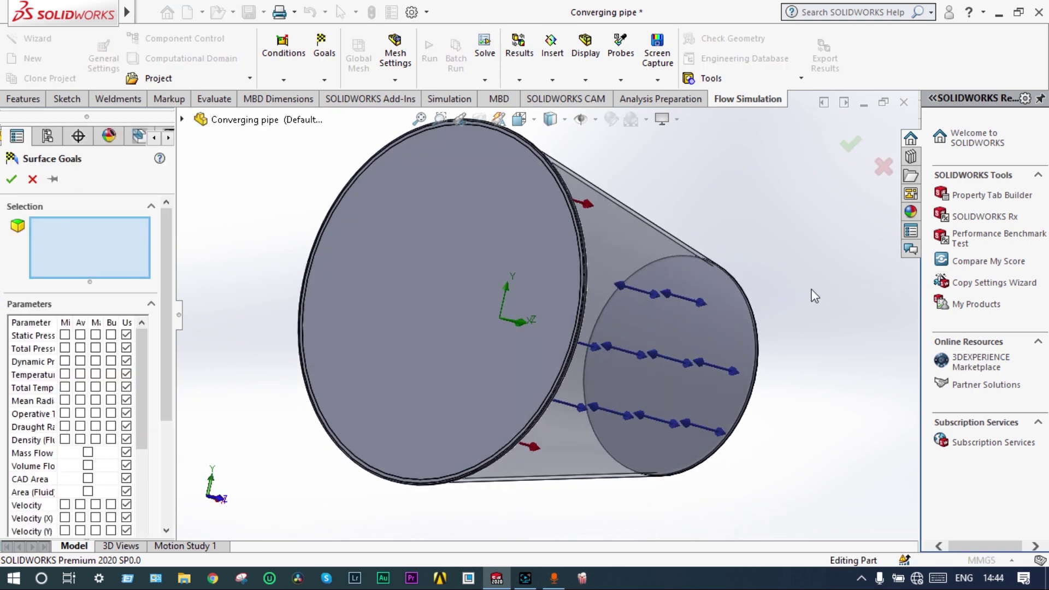
{"action": "middle_click_drag", "start_coordinate": [814, 296], "coordinate": [598, 335]}
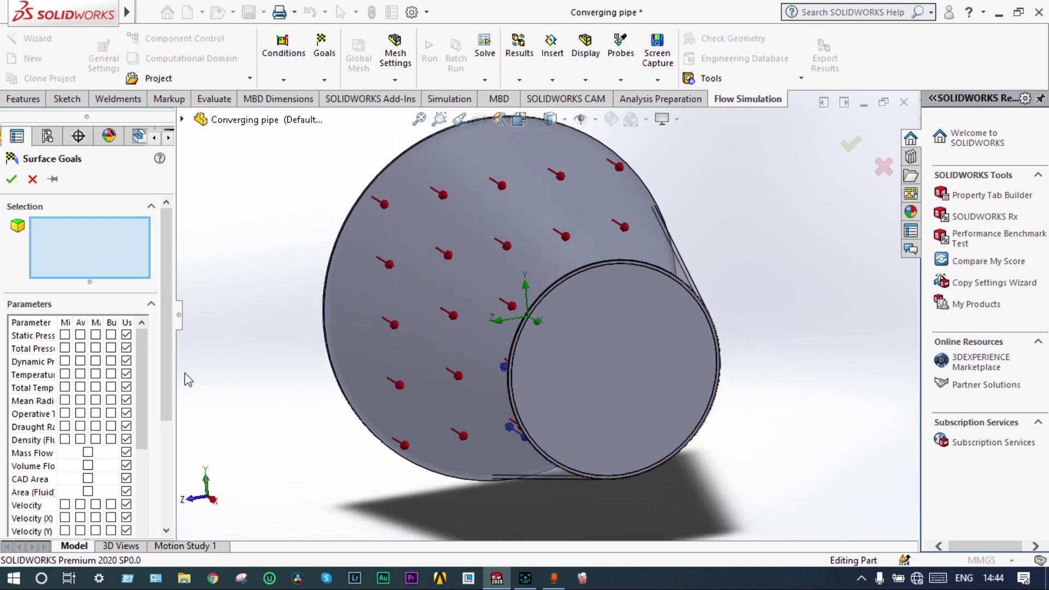
{"action": "left_click", "coordinate": [80, 505]}
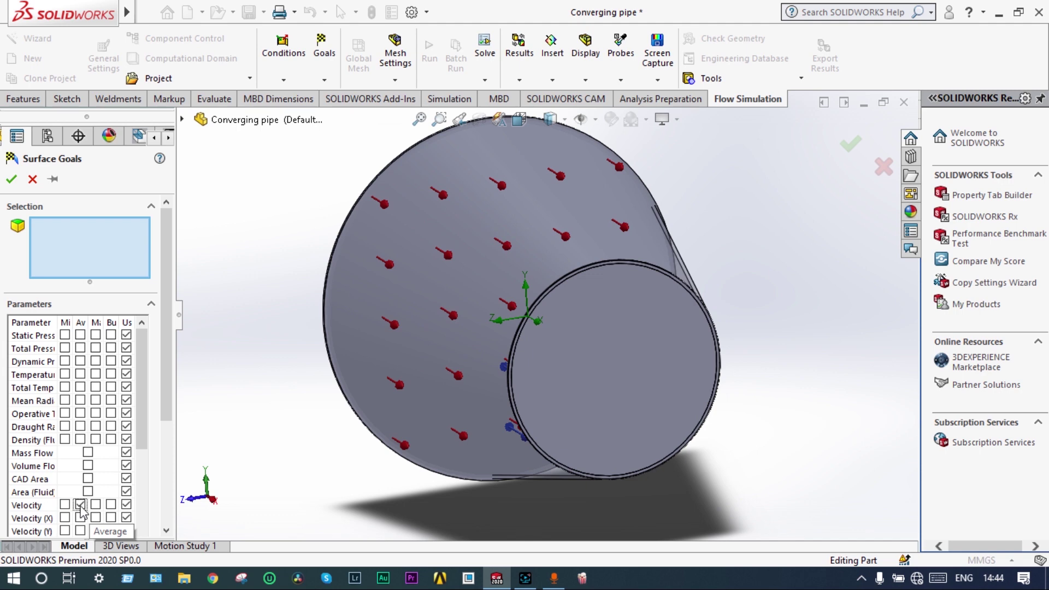
{"action": "right_click", "coordinate": [606, 327]}
{"action": "left_click", "coordinate": [645, 377]}
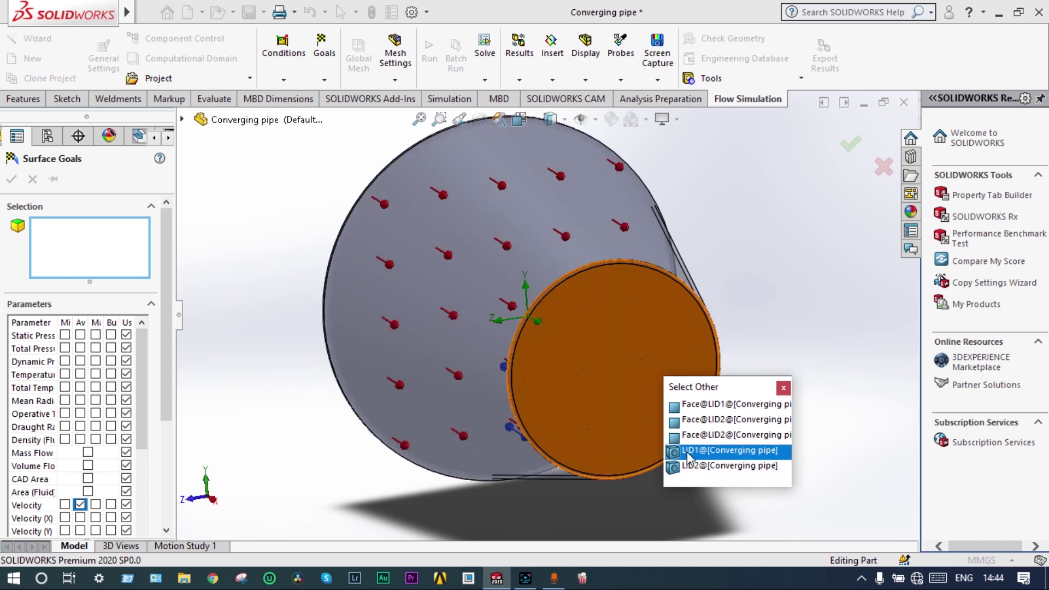
{"action": "left_click", "coordinate": [688, 454]}
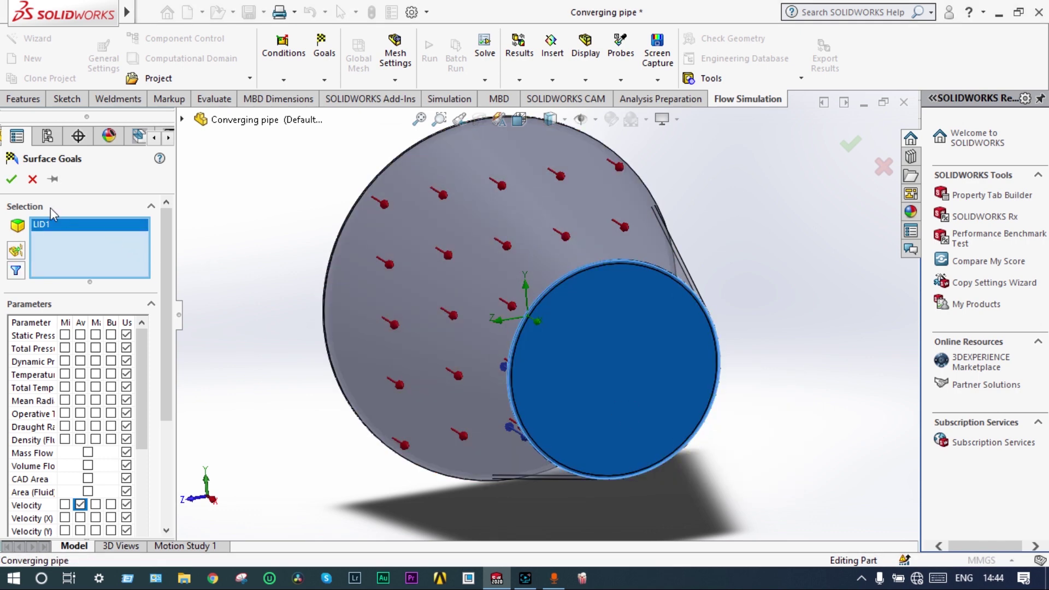
{"action": "left_click", "coordinate": [11, 179]}
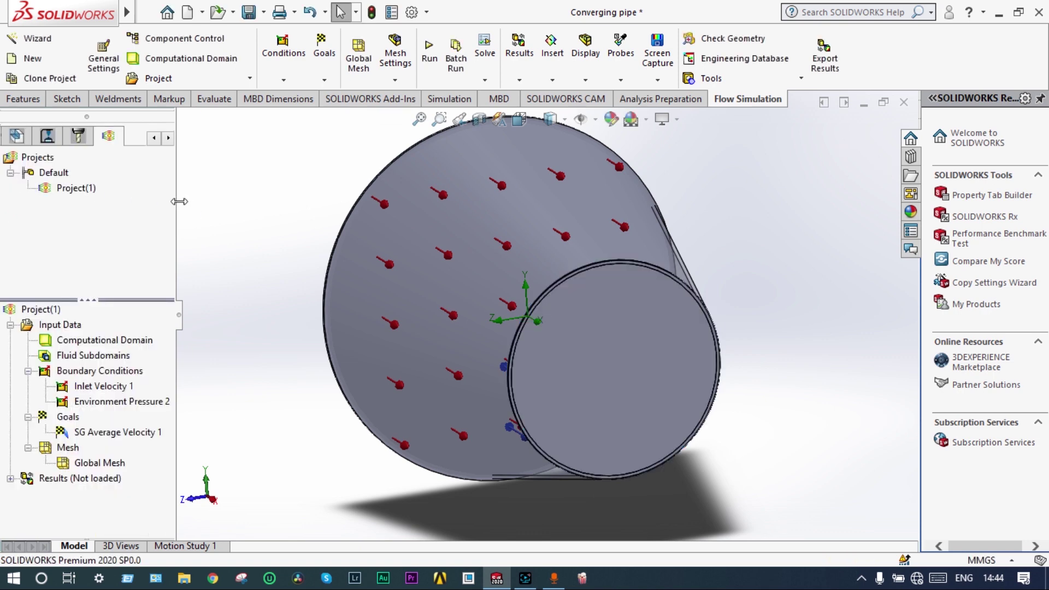
Run the flow calculation for Project(1) and bring up the solver window.
{"action": "middle_click_drag", "start_coordinate": [206, 211], "coordinate": [303, 212]}
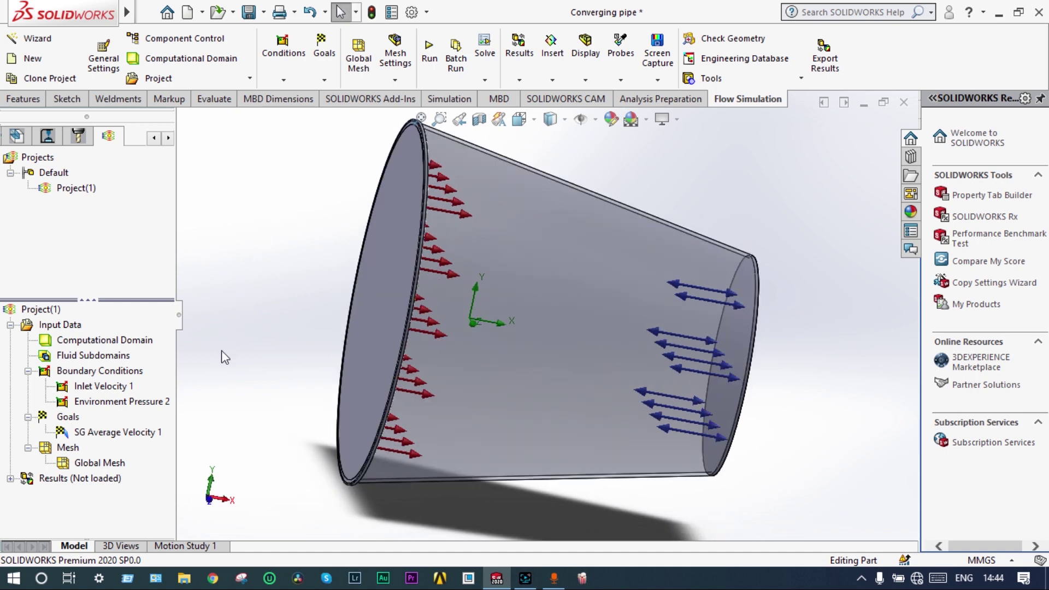
{"action": "left_click", "coordinate": [429, 51]}
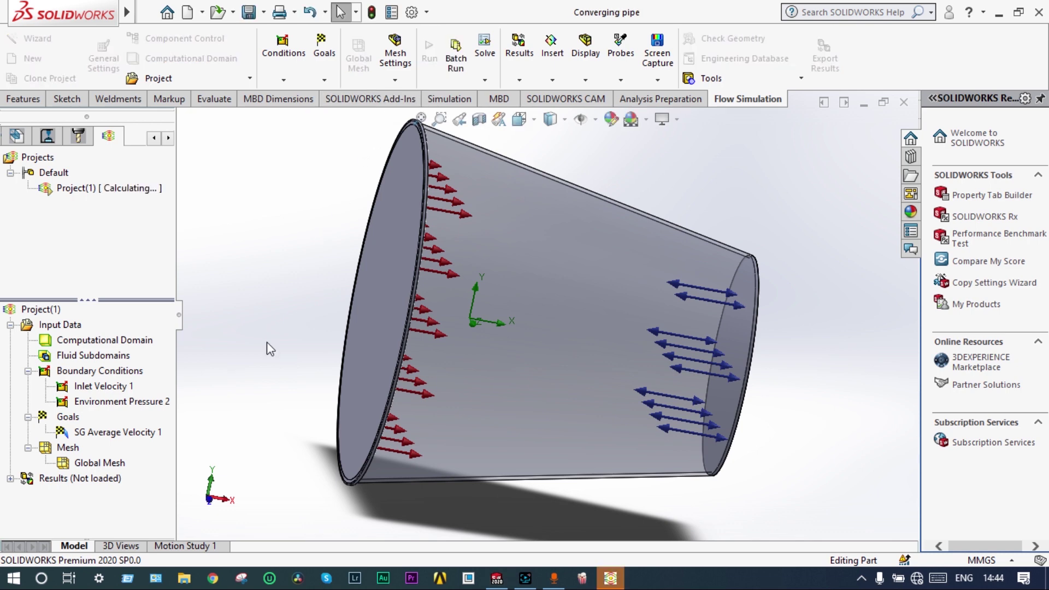
{"action": "left_click", "coordinate": [611, 580]}
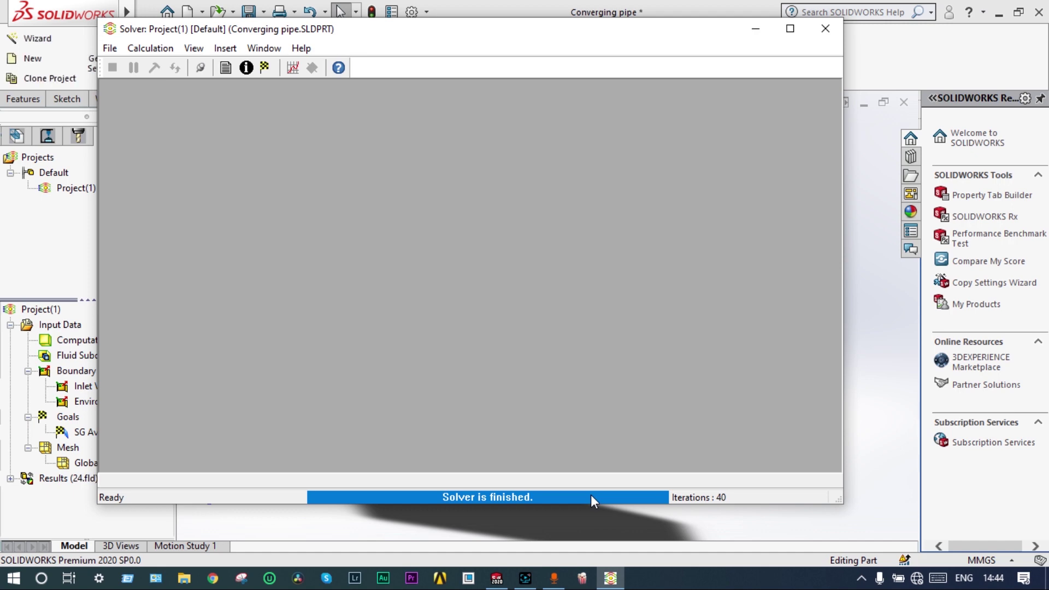
Close the solver window and show the goal plot results for SG Average Velocity 1, leaving the plot settings once reviewed.
{"action": "left_click", "coordinate": [825, 29]}
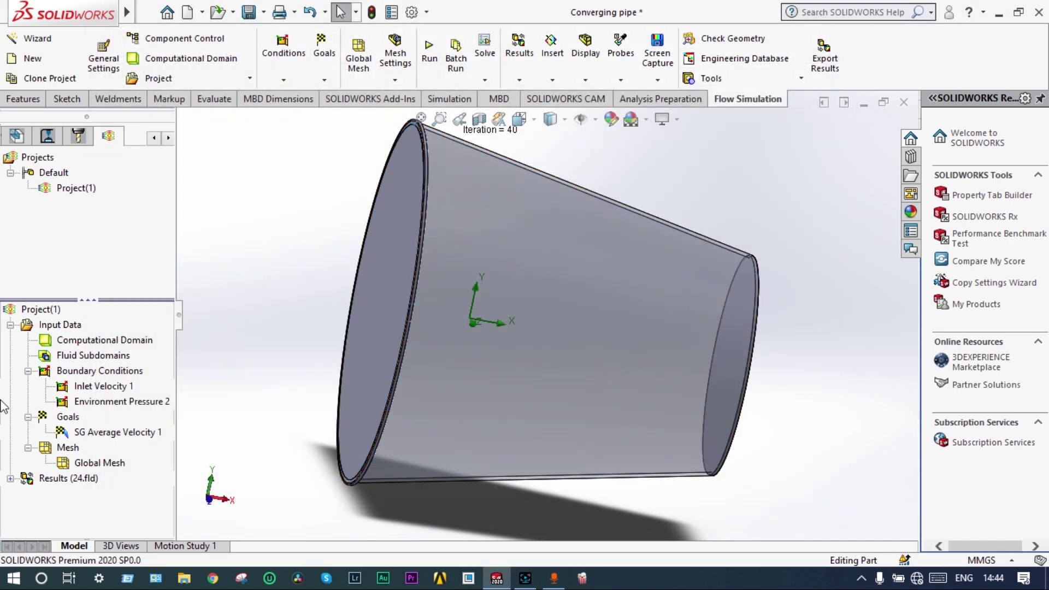
{"action": "left_click", "coordinate": [10, 478]}
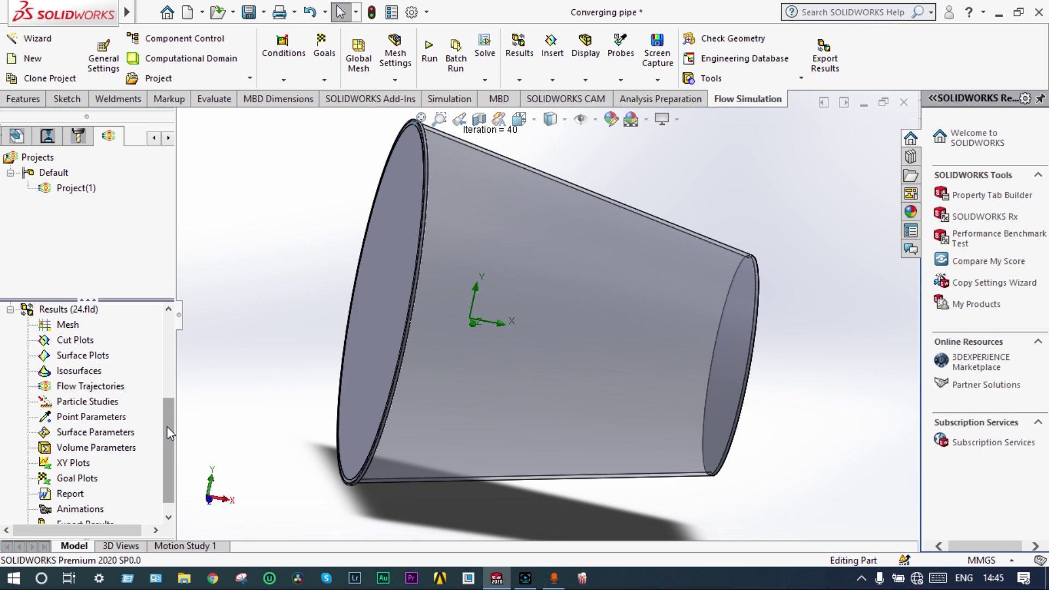
{"action": "left_click_drag", "start_coordinate": [166, 426], "coordinate": [169, 457]}
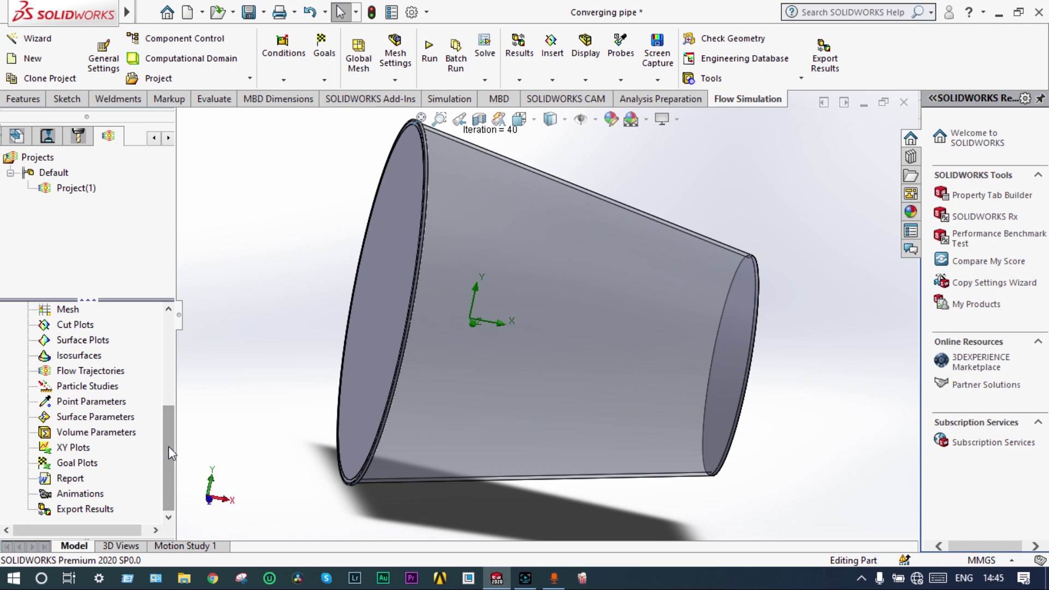
{"action": "right_click", "coordinate": [88, 463]}
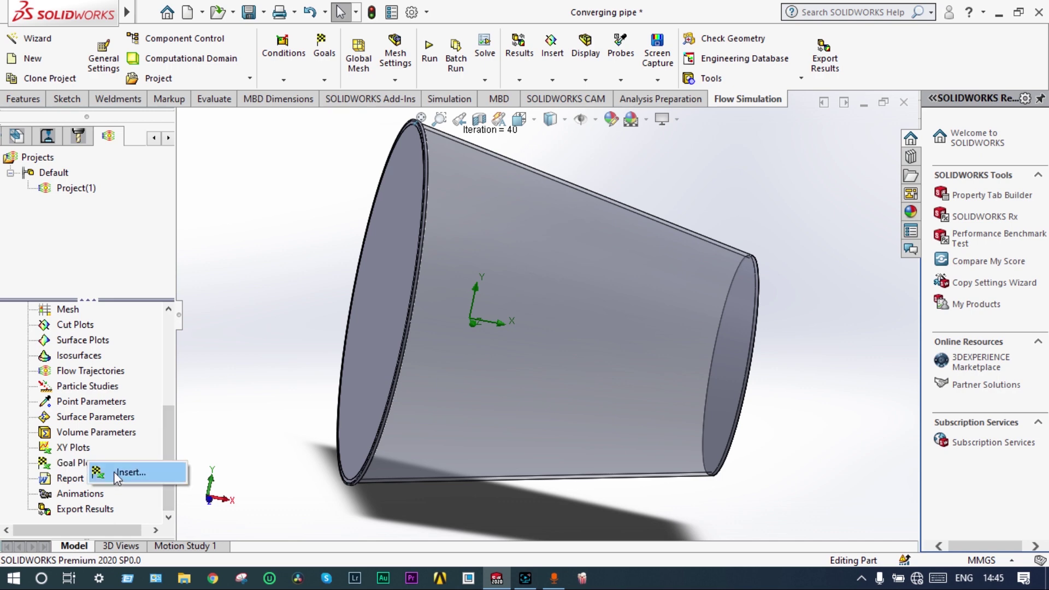
{"action": "left_click", "coordinate": [125, 472]}
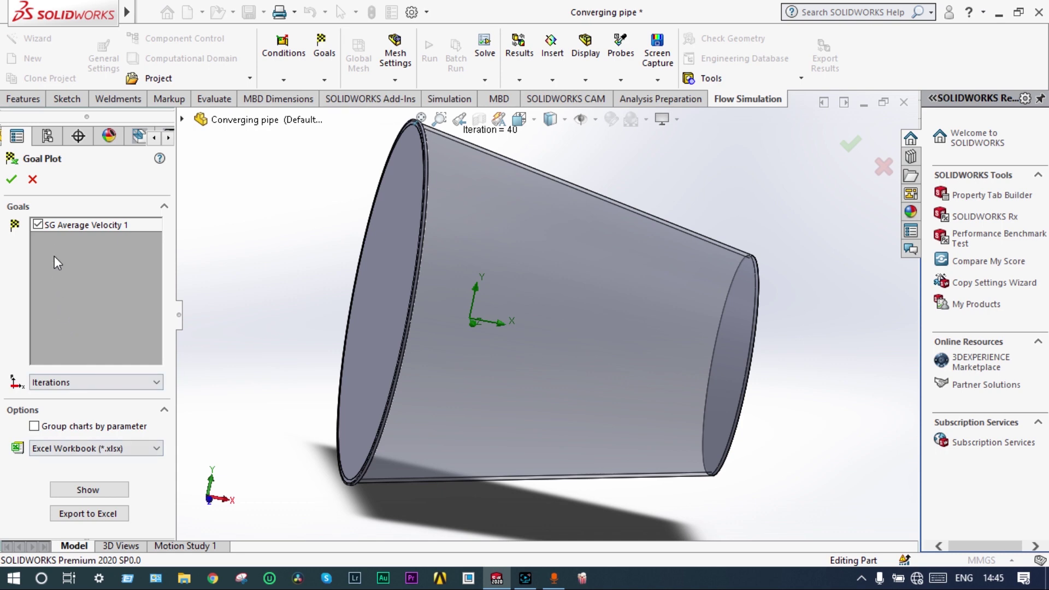
{"action": "left_click", "coordinate": [94, 490]}
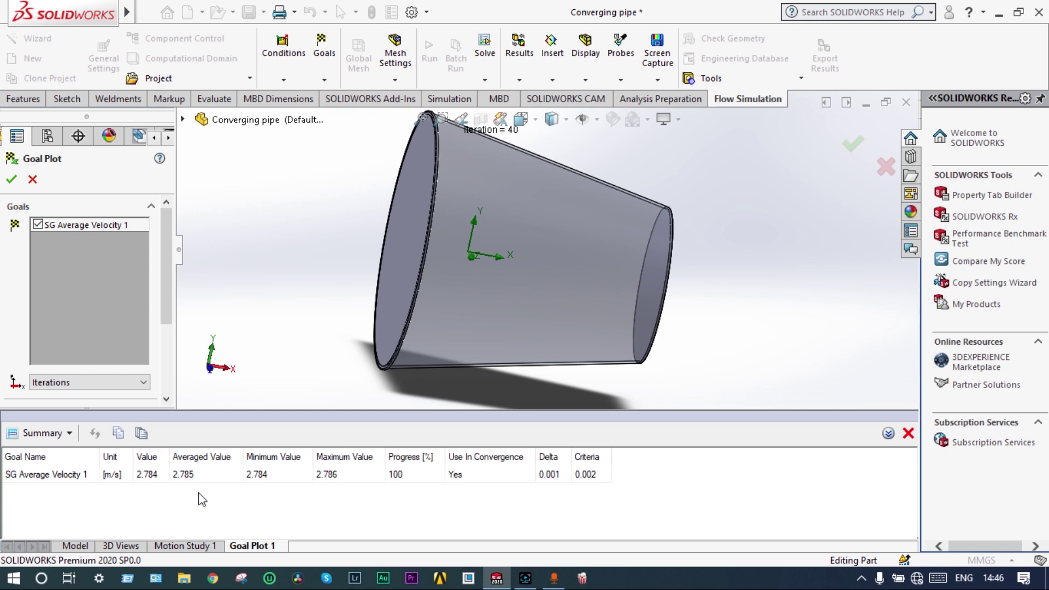
{"action": "left_click", "coordinate": [854, 144]}
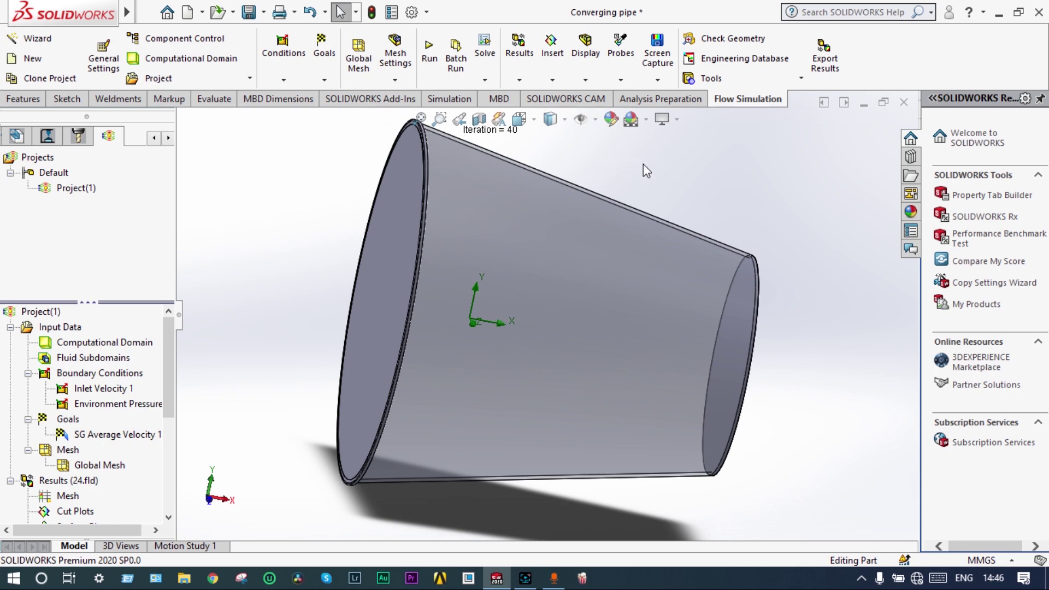
Create a new parametric study of type Goal Optimization with the pipe's small-end 150 mm sketch dimension as the input variable.
{"action": "left_click", "coordinate": [483, 80]}
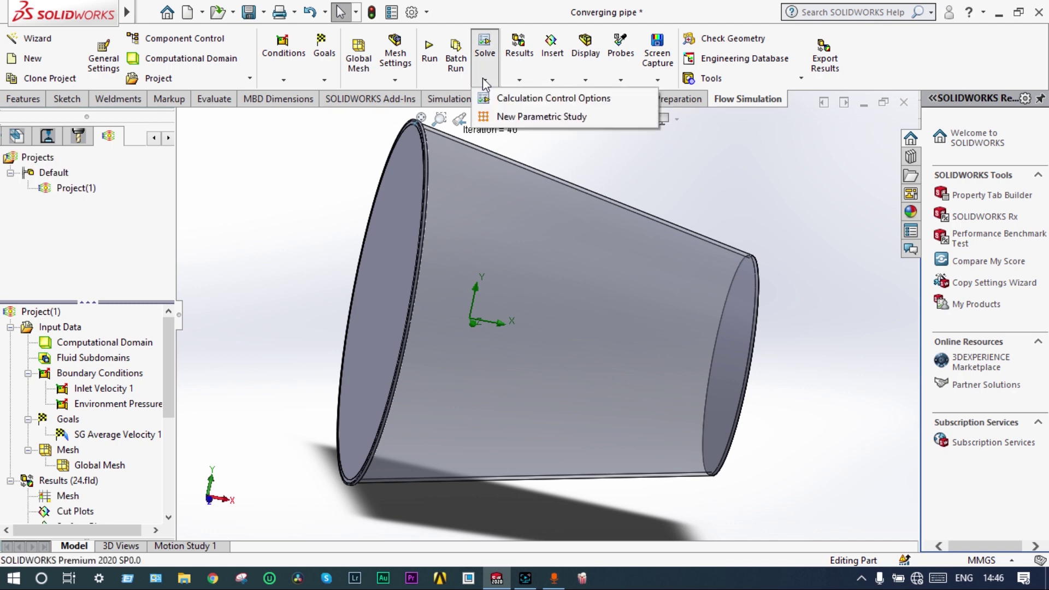
{"action": "left_click", "coordinate": [491, 117]}
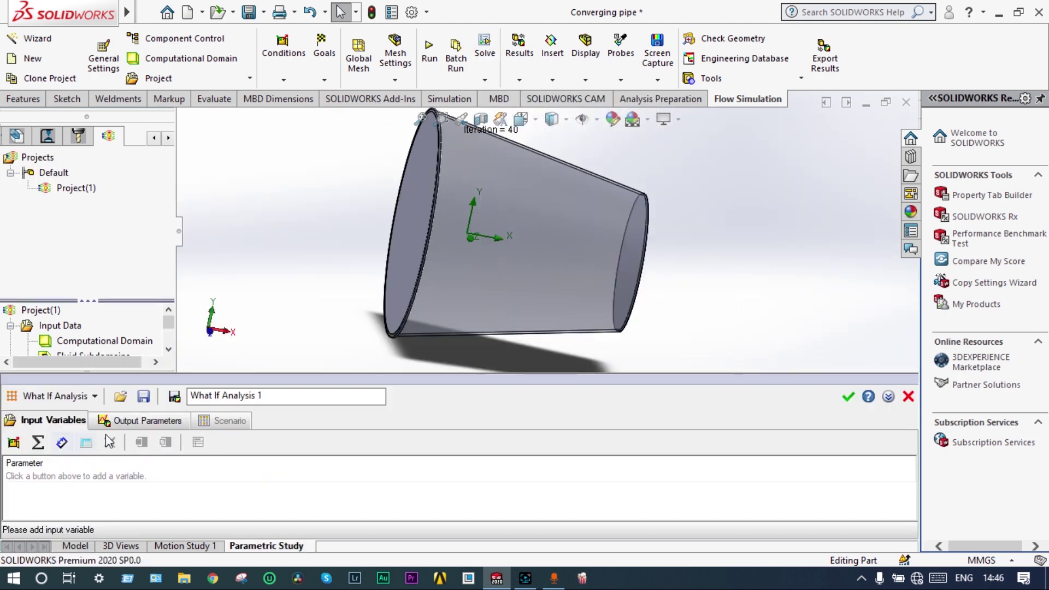
{"action": "left_click", "coordinate": [61, 443]}
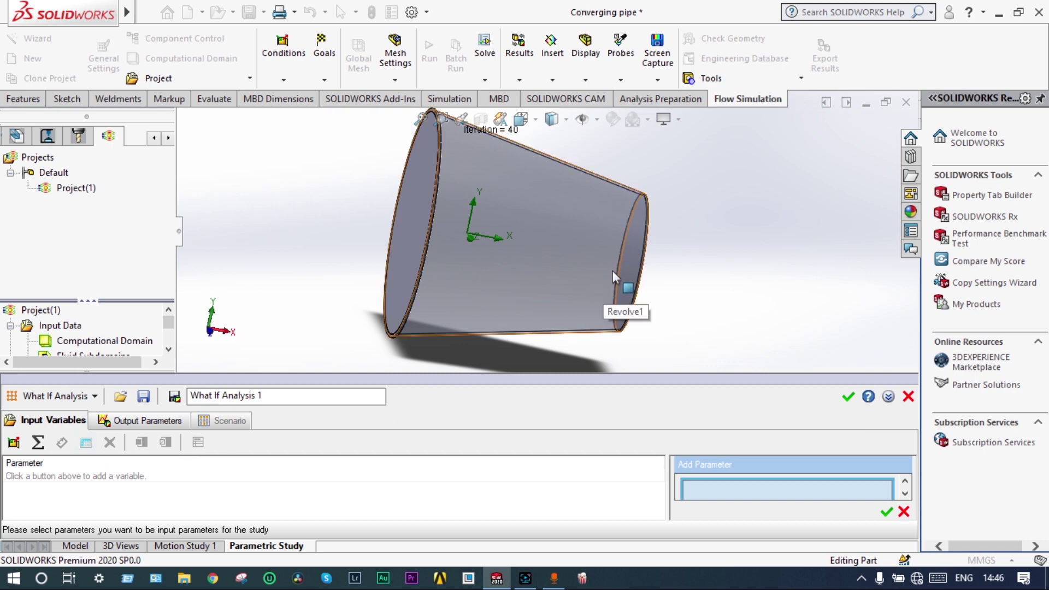
{"action": "left_click", "coordinate": [601, 260]}
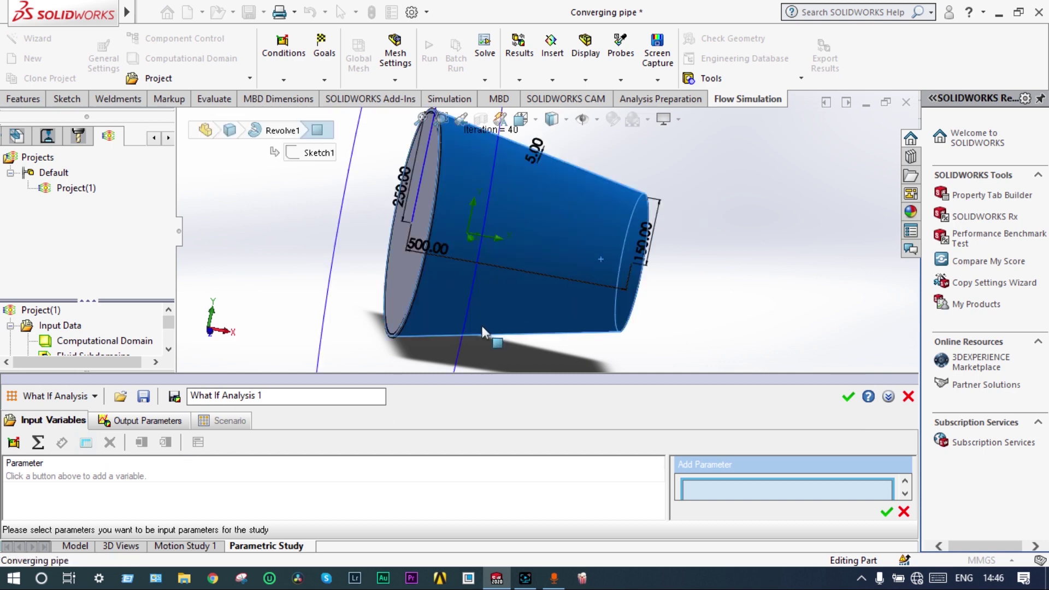
{"action": "left_click", "coordinate": [647, 242]}
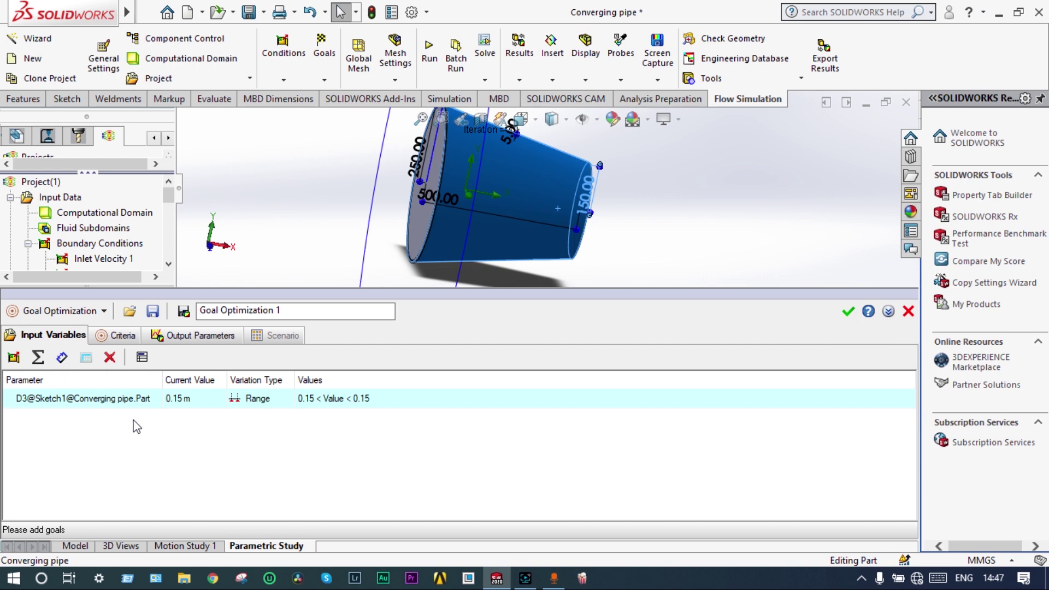
Set the minimum of the small-end dimension's variation range to 0.05 m.
{"action": "right_click", "coordinate": [353, 402]}
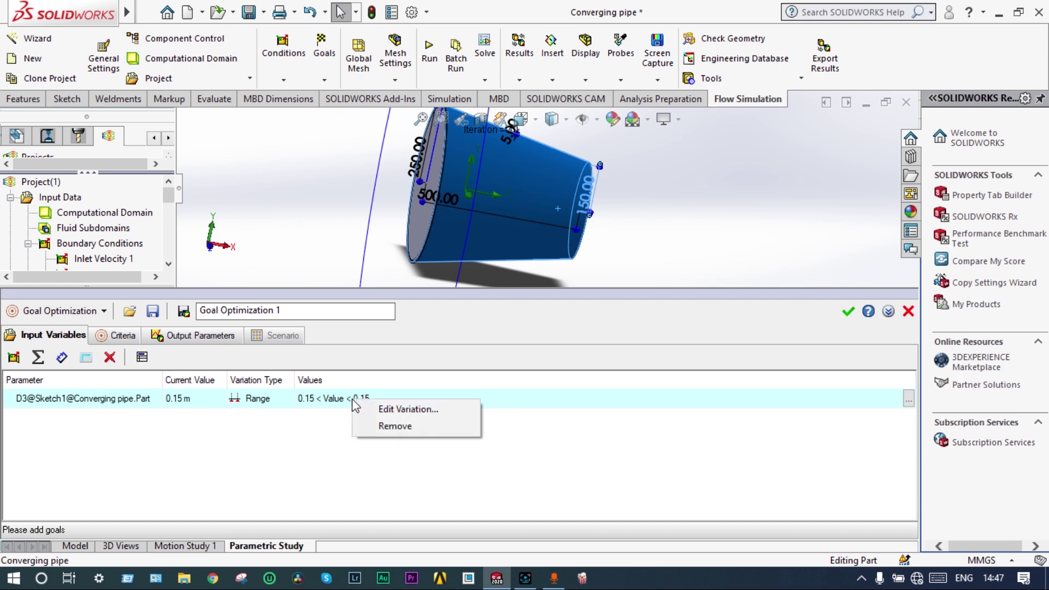
{"action": "left_click", "coordinate": [395, 410]}
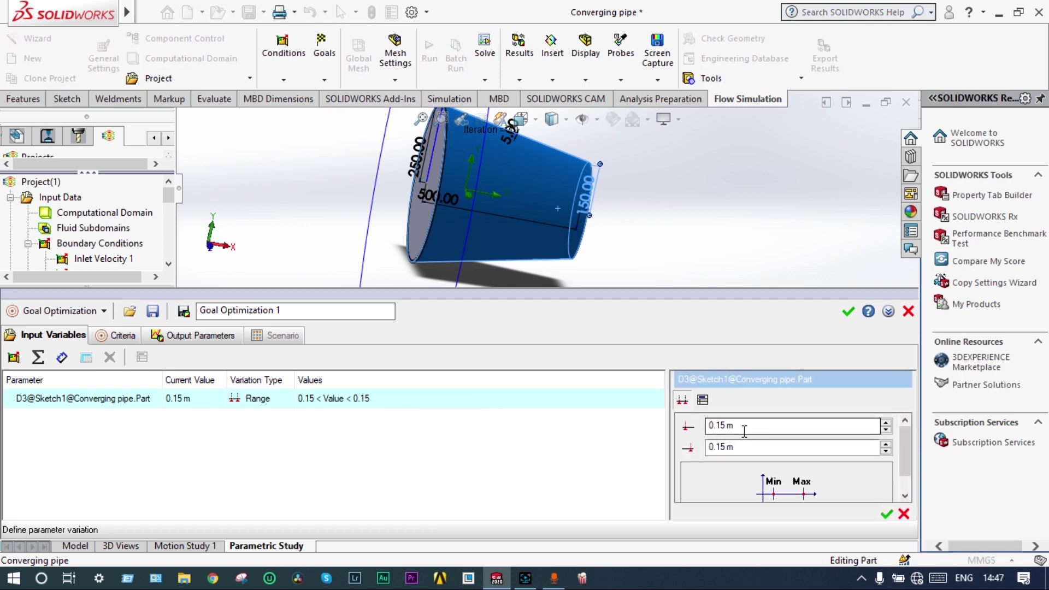
{"action": "left_click", "coordinate": [717, 426]}
{"action": "type", "text": "0"}
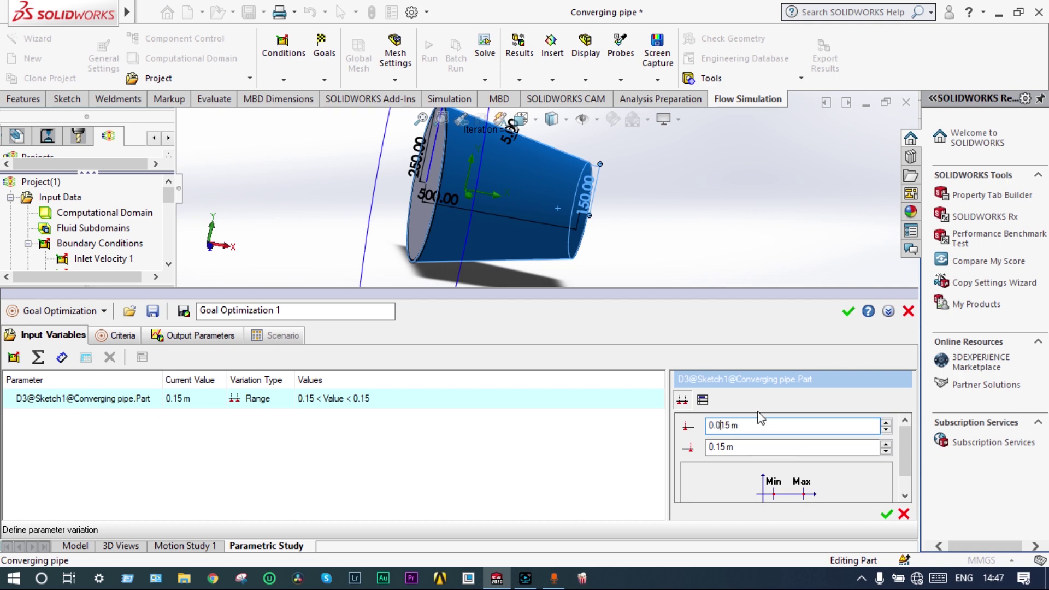
{"action": "key", "text": "Delete"}
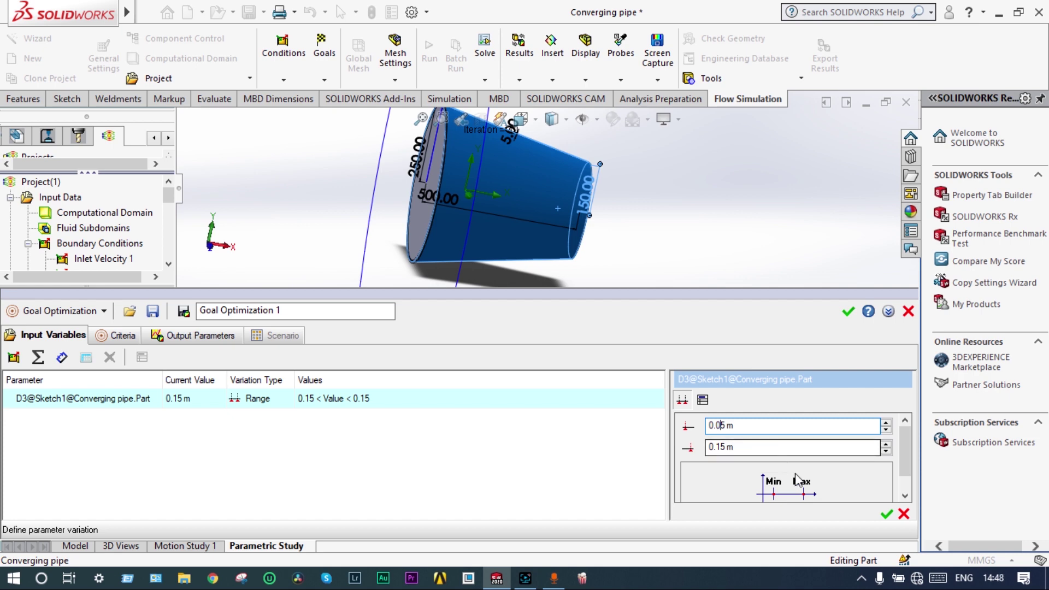
{"action": "left_click", "coordinate": [902, 515]}
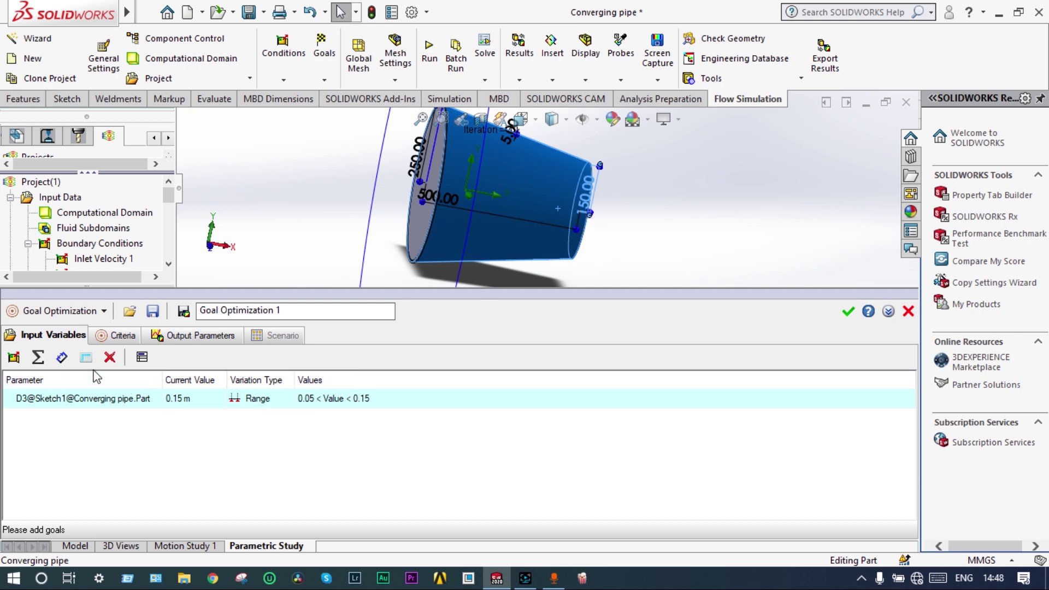
Add the SG Average Velocity 1 goal as the criterion of the optimization study.
{"action": "left_click", "coordinate": [115, 336]}
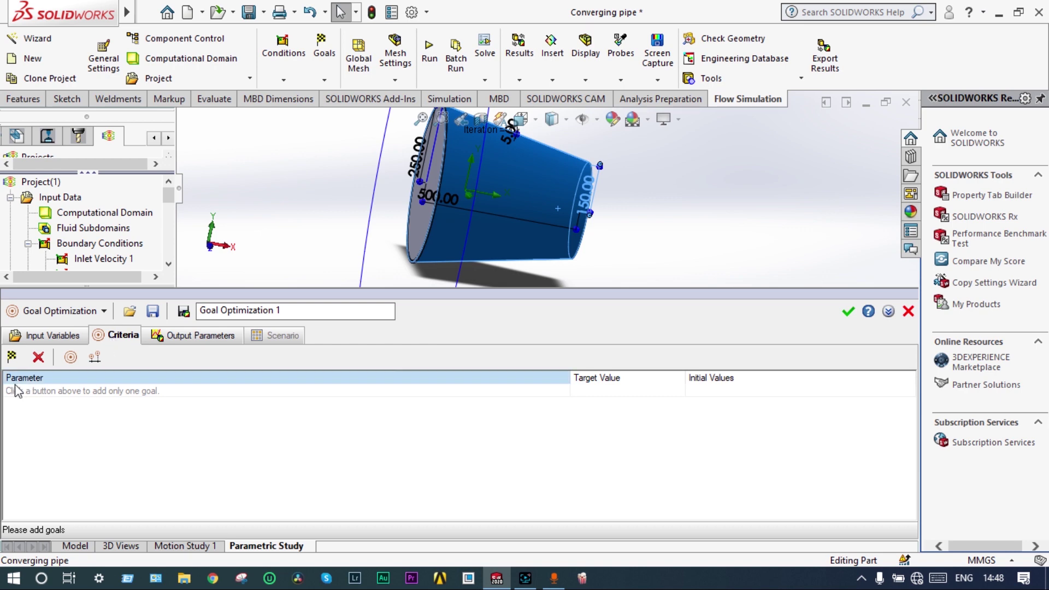
{"action": "left_click", "coordinate": [12, 357]}
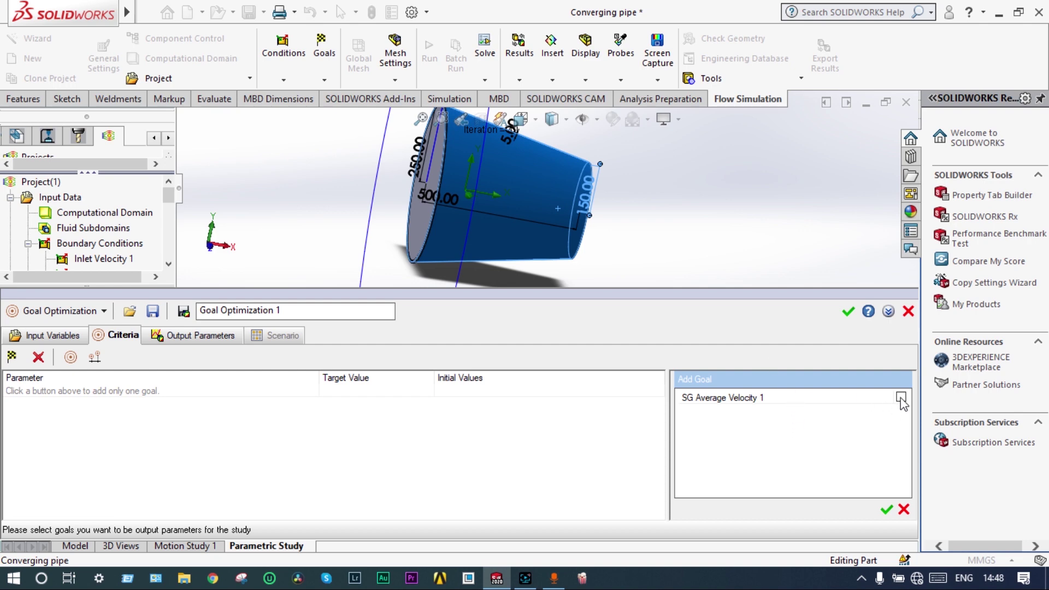
{"action": "left_click", "coordinate": [887, 509]}
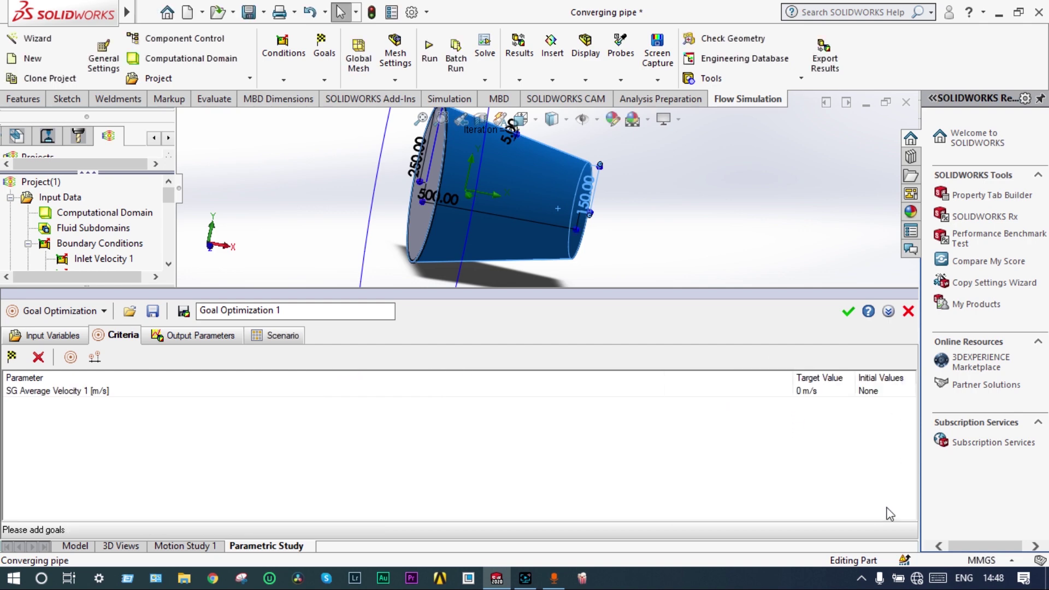
Set the velocity criterion's target value to 10 m/s with a tolerance of 0.1 m/s.
{"action": "left_click", "coordinate": [799, 393]}
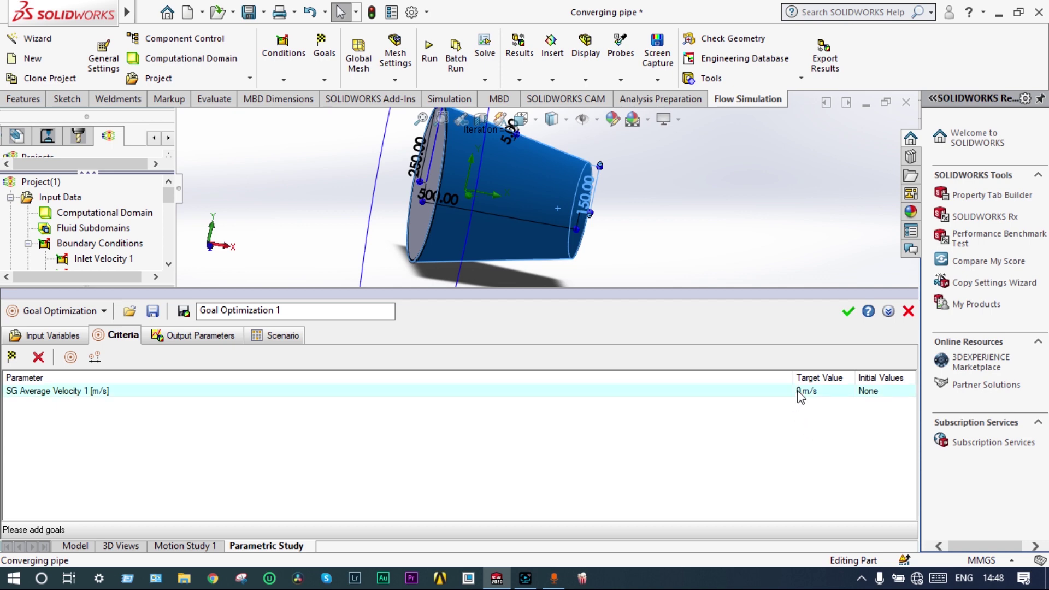
{"action": "left_click", "coordinate": [799, 391]}
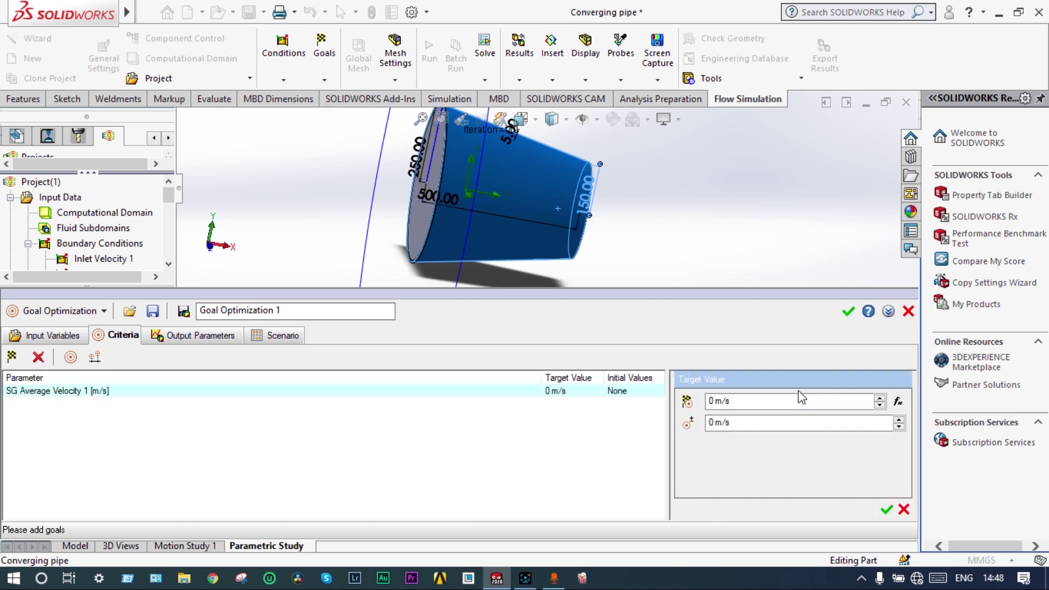
{"action": "left_click", "coordinate": [711, 400]}
{"action": "type", "text": "1"}
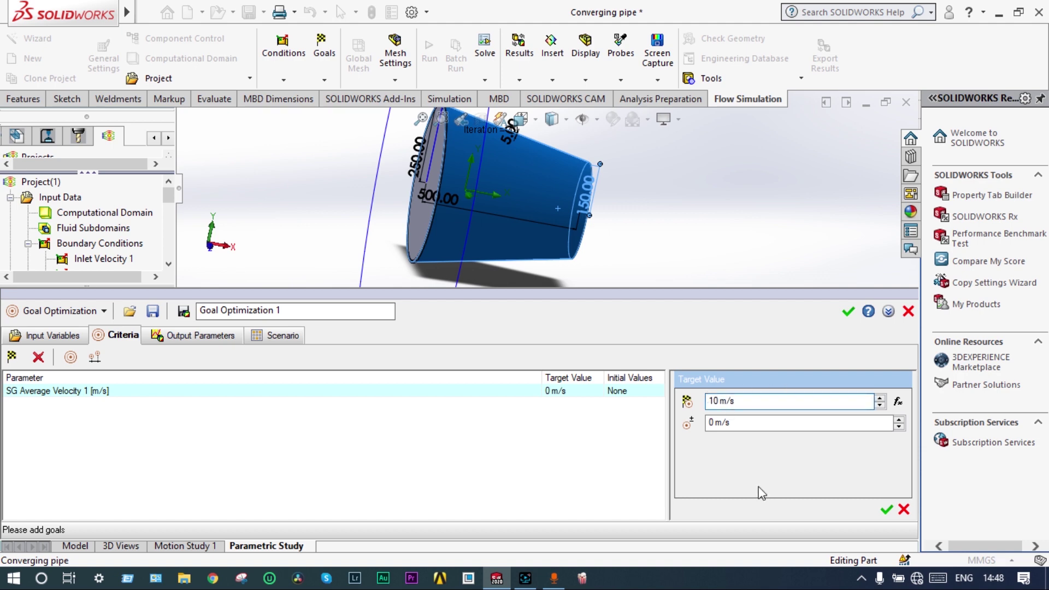
{"action": "left_click", "coordinate": [712, 423]}
{"action": "type", "text": ".1"}
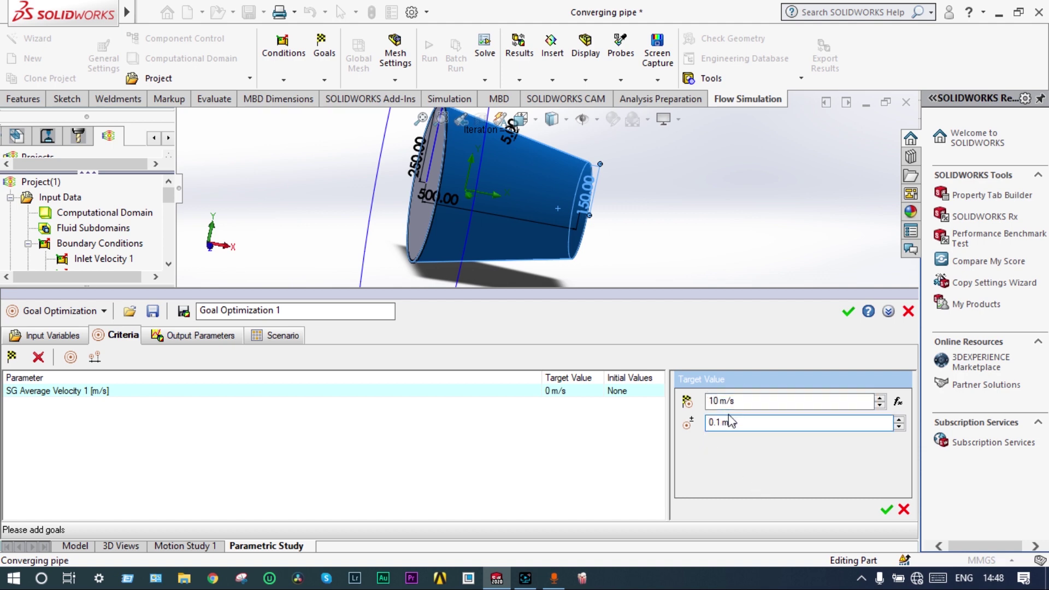
{"action": "left_click", "coordinate": [885, 511]}
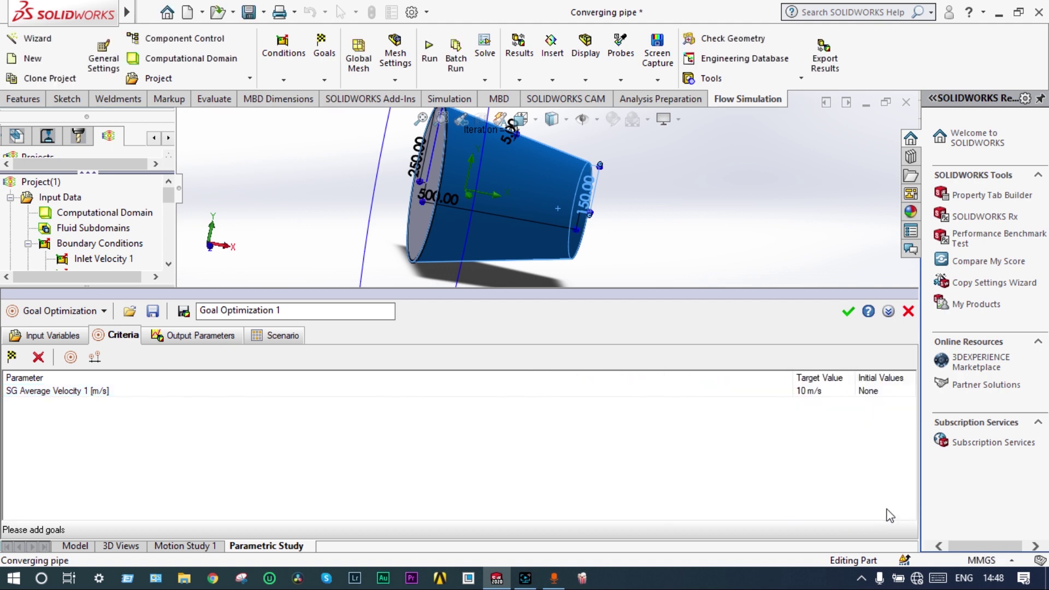
Run the Goal Optimization 1 scenario with the default study options.
{"action": "left_click", "coordinate": [272, 339]}
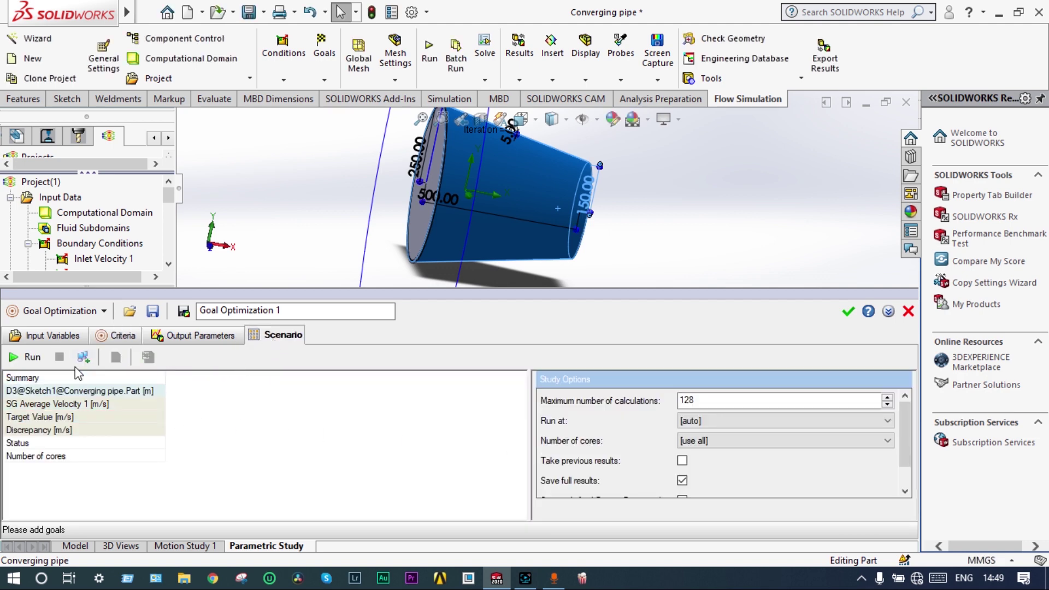
{"action": "left_click", "coordinate": [30, 357]}
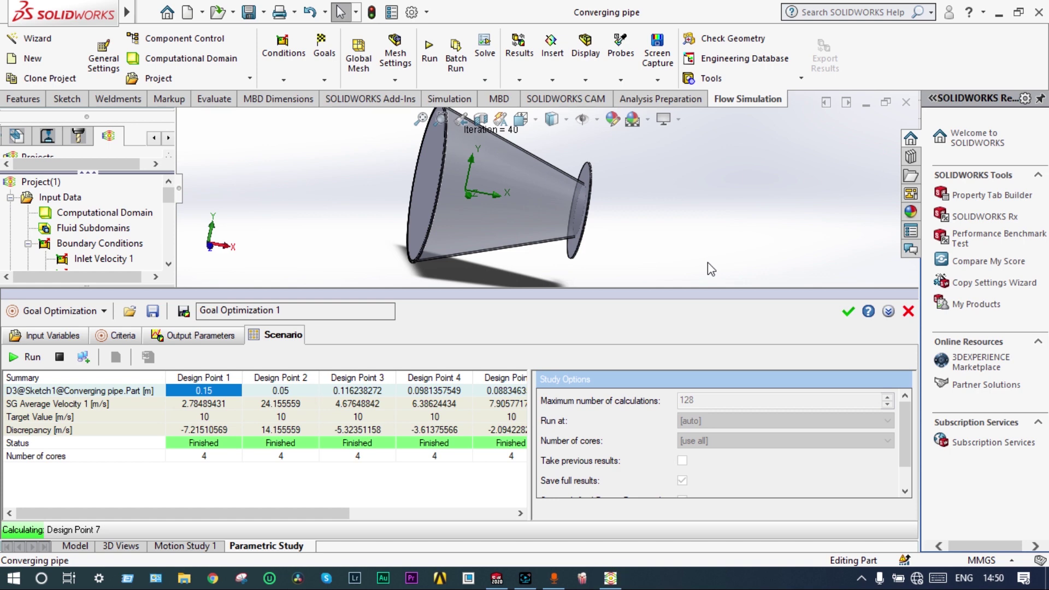
{"action": "left_click", "coordinate": [564, 317]}
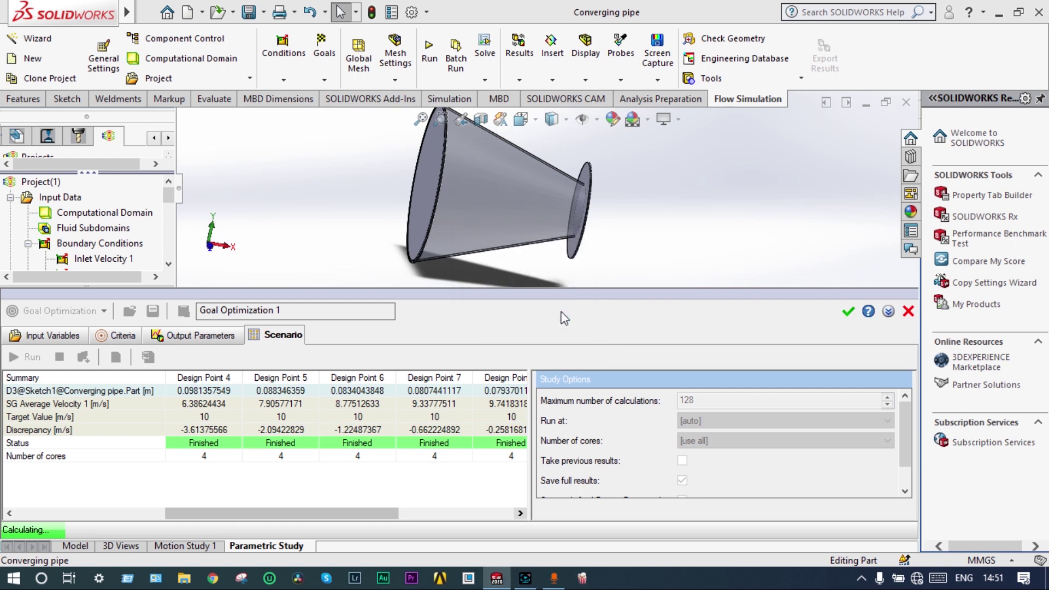